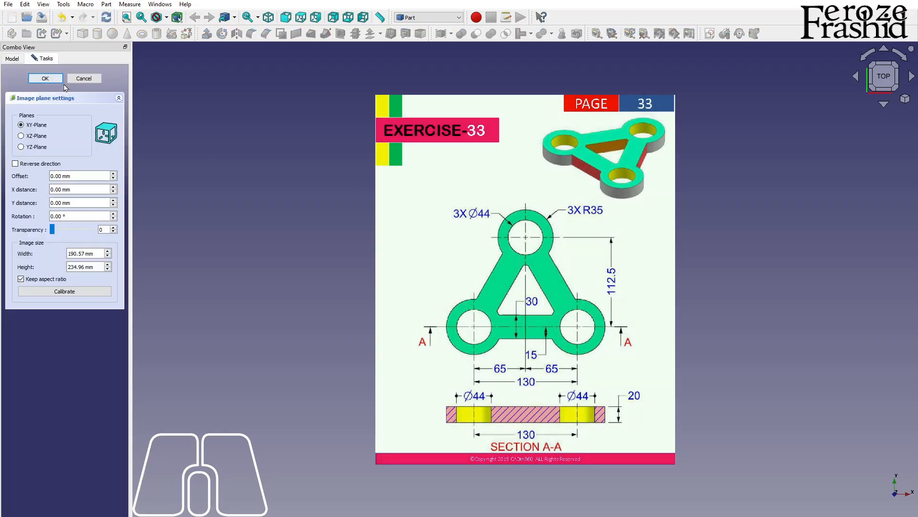
# Step: Calibrate the reference image's scale by setting the 130 dimension line below the plan view to 130 mm
pyautogui.click(84, 291)
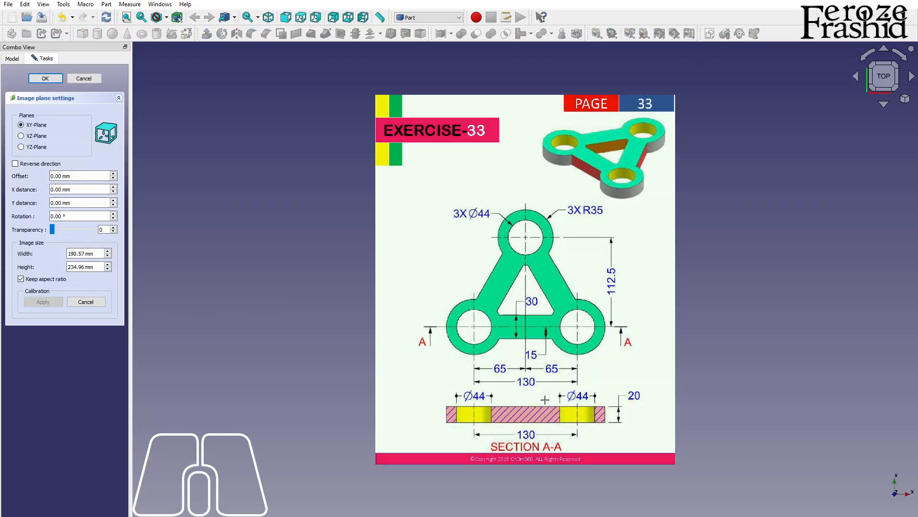
pyautogui.scroll(10, 560, 398)
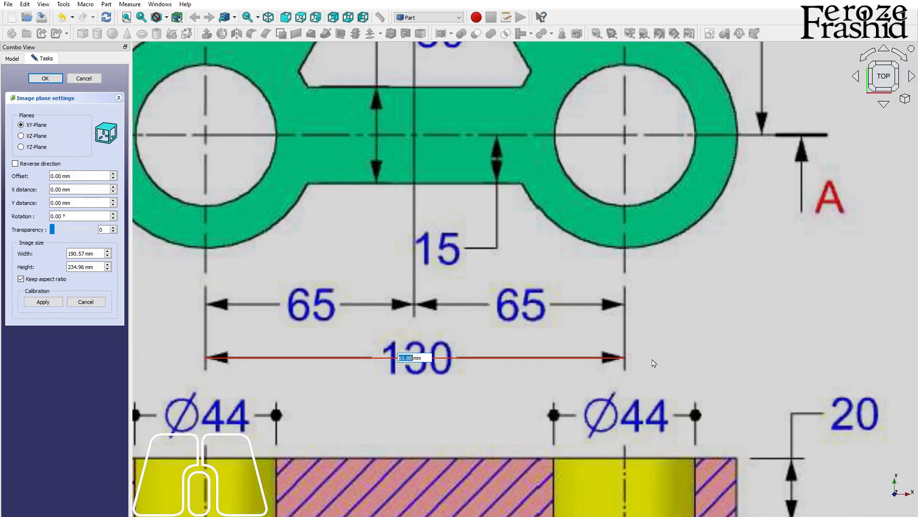
pyautogui.write('130')
pyautogui.press('Return')
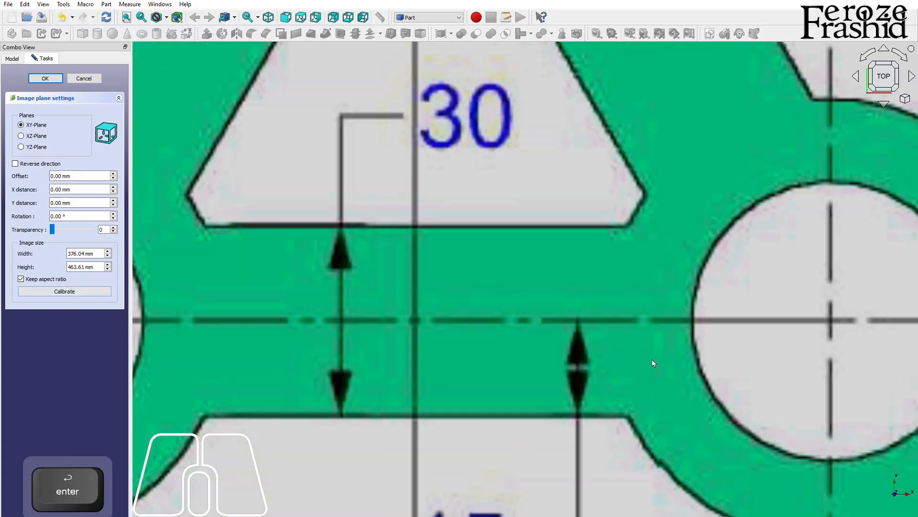
# Step: Set the reference image's transparency to 50 and accept the image plane settings
pyautogui.scroll(-3, 398, 326)
pyautogui.click(102, 231)
pyautogui.write('5')
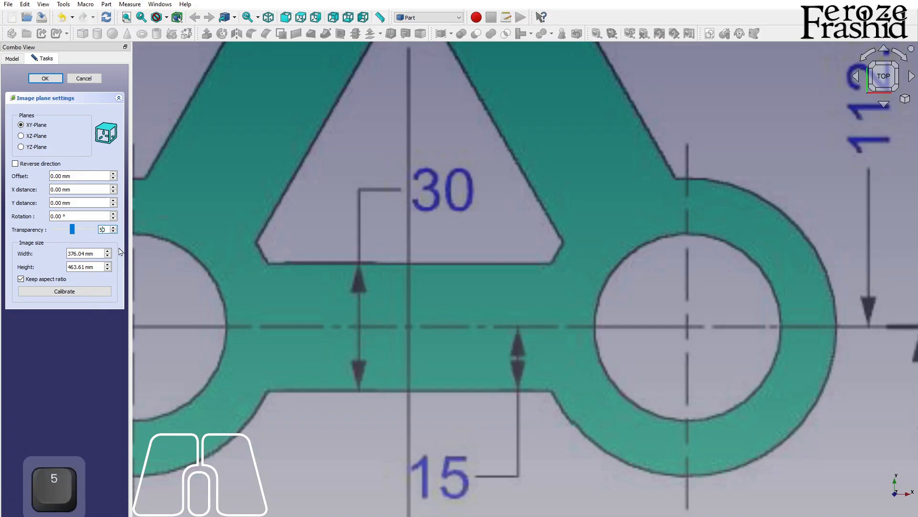
pyautogui.click(46, 79)
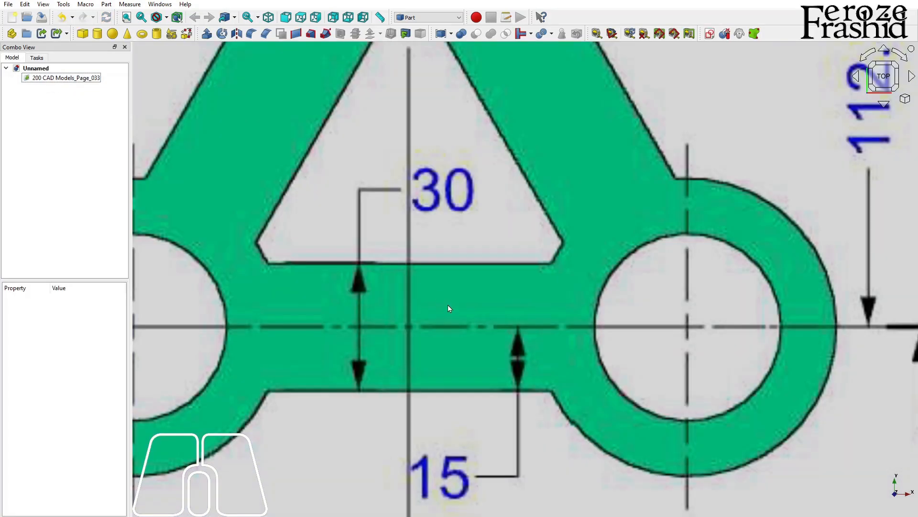
# Step: Show the axis cross at the origin and return to the top view of the reference image
pyautogui.scroll(-7, 448, 306)
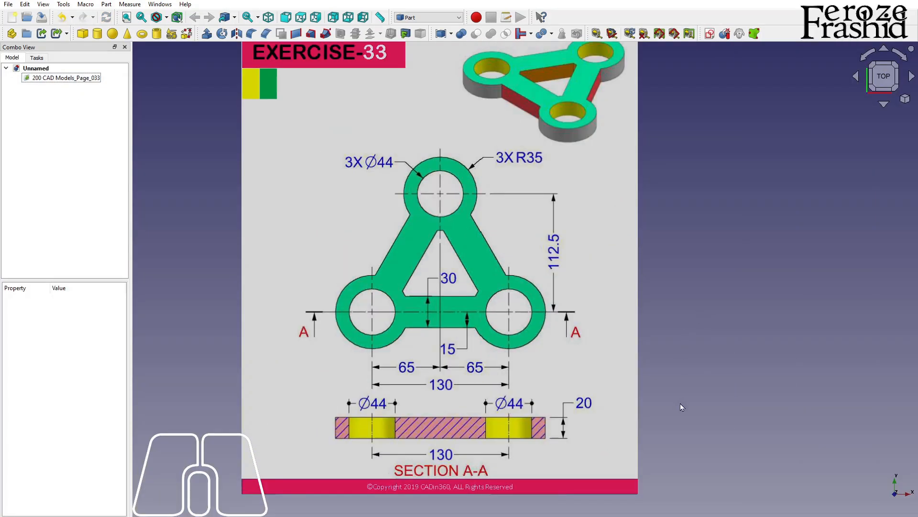
pyautogui.keyDown('alt'); pyautogui.moveTo(591, 433); pyautogui.dragTo(536, 366, button='middle'); pyautogui.keyUp('alt')
pyautogui.scroll(3, 536, 367)
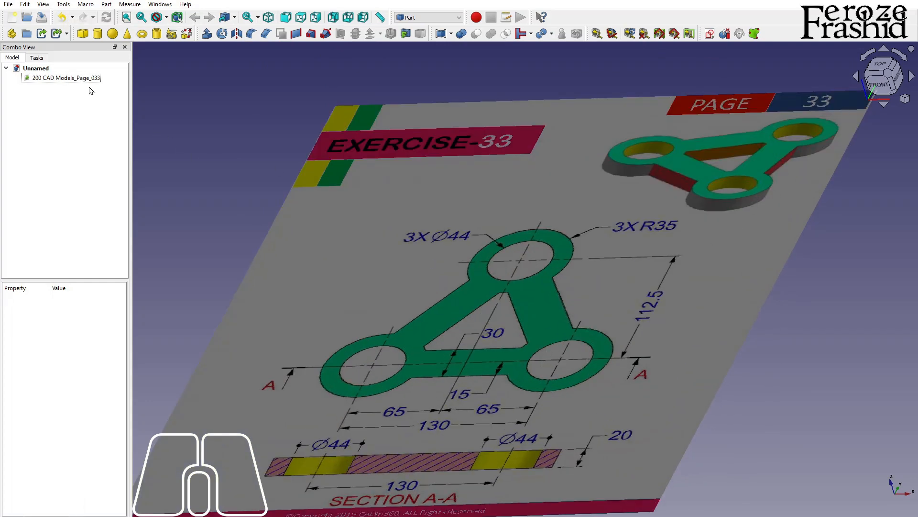
pyautogui.press('a')
pyautogui.press('c')
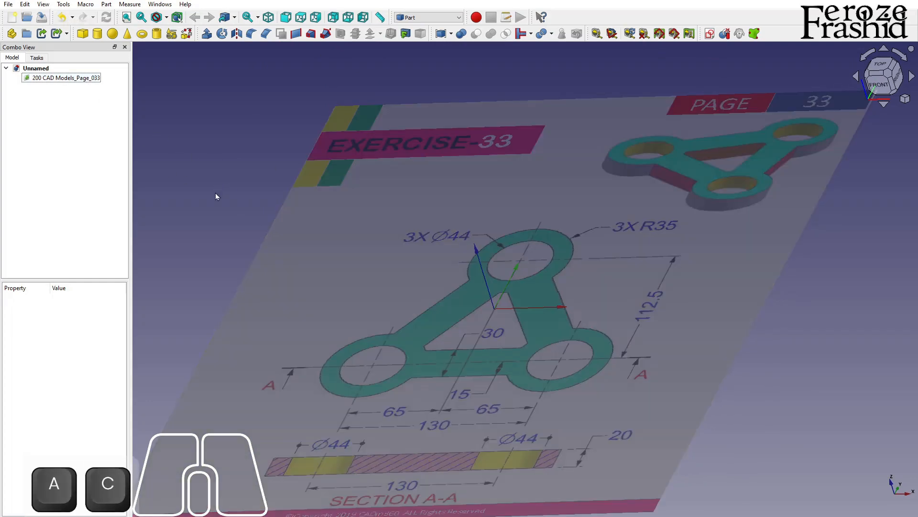
pyautogui.click(880, 65)
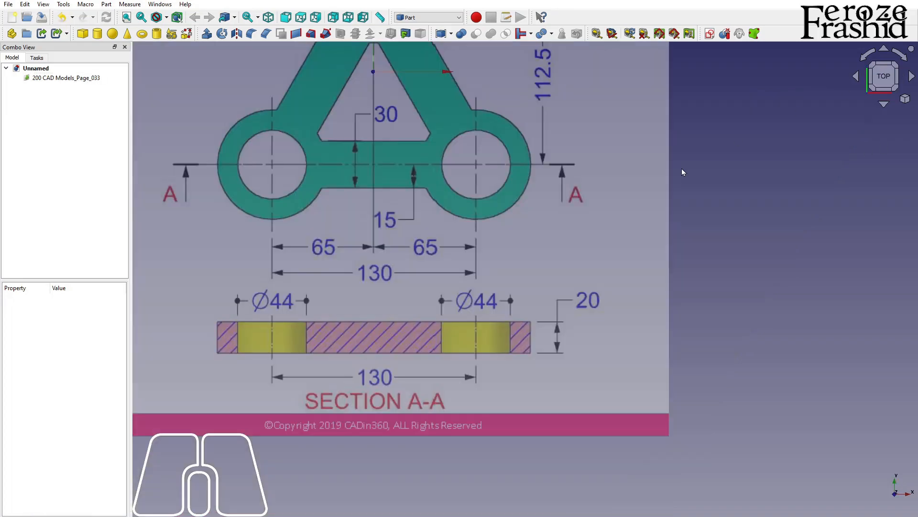
pyautogui.scroll(-2, 713, 384)
pyautogui.scroll(2, 542, 220)
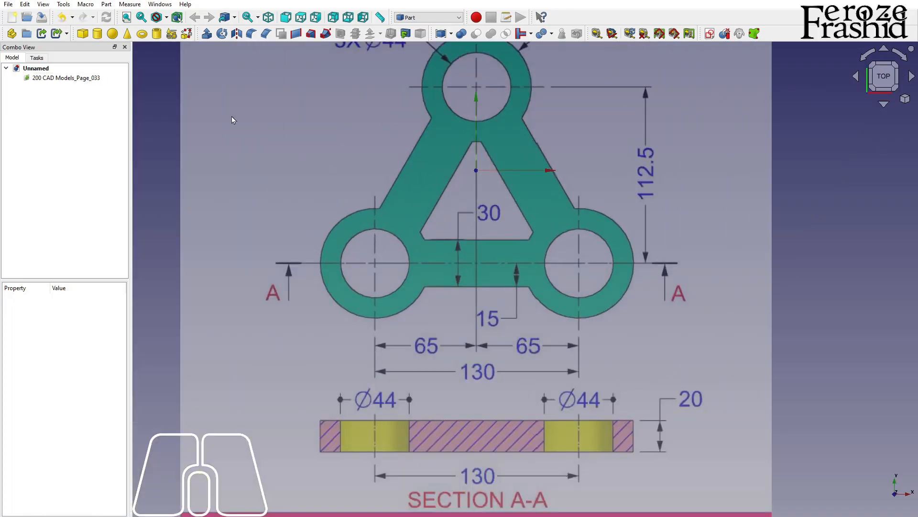
# Step: Transform the reference image along X and Y so the plan view's lower-left hole centre sits on the origin
pyautogui.rightClick(86, 79)
pyautogui.click(103, 96)
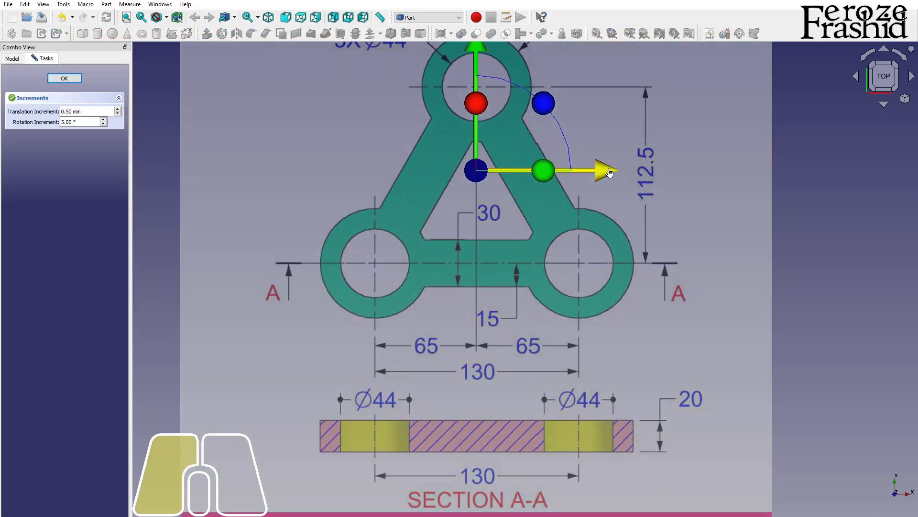
pyautogui.moveTo(591, 178); pyautogui.dragTo(710, 178)
pyautogui.scroll(2, 686, 314)
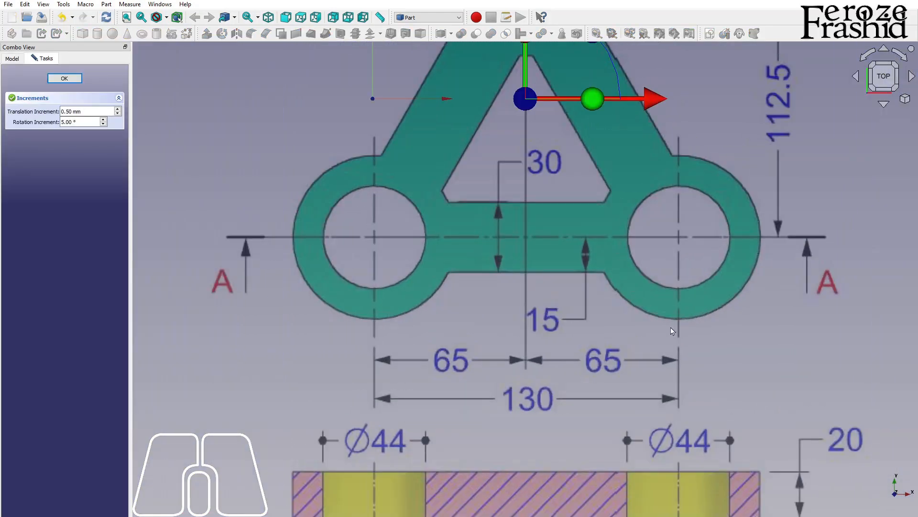
pyautogui.scroll(-3, 659, 357)
pyautogui.moveTo(588, 95); pyautogui.dragTo(582, 18)
pyautogui.scroll(-2, 436, 405)
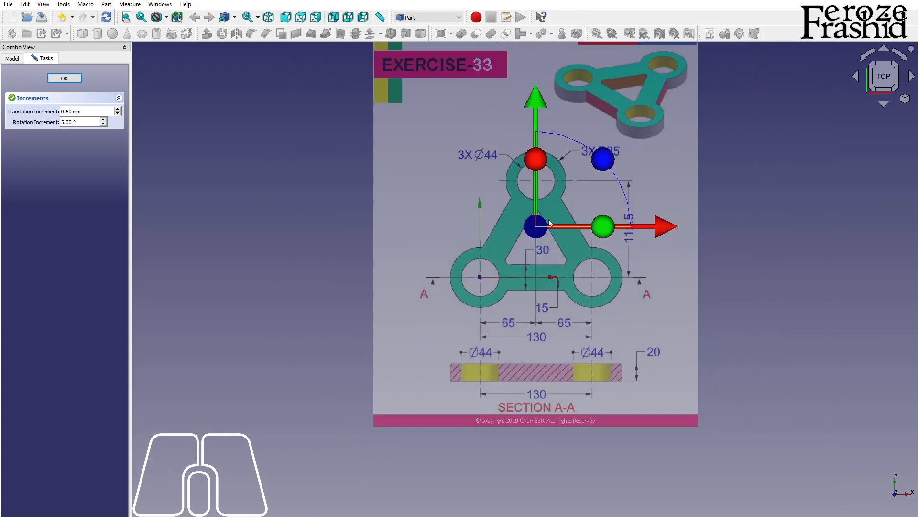
pyautogui.scroll(3, 549, 217)
pyautogui.scroll(1, 515, 294)
pyautogui.moveTo(657, 223); pyautogui.dragTo(661, 225)
pyautogui.click(64, 78)
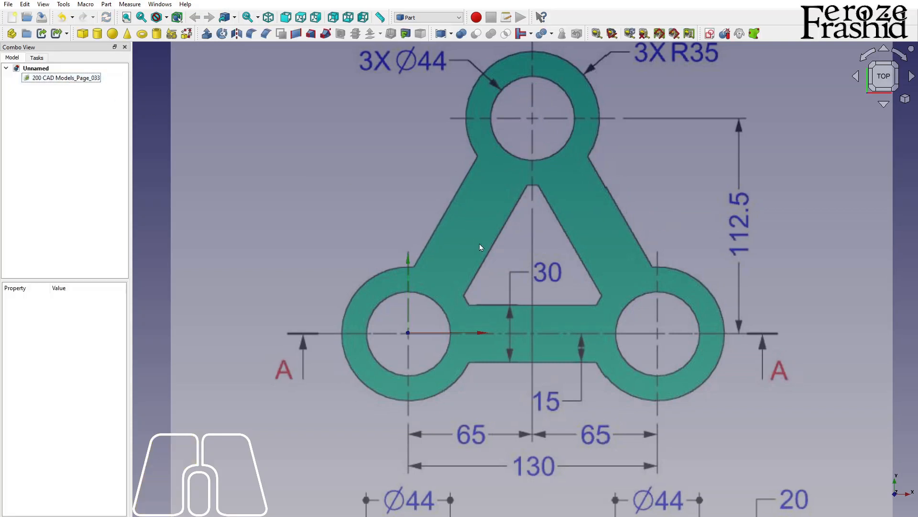
# Step: Hide the axis cross at the origin
pyautogui.scroll(-2, 337, 276)
pyautogui.press('a')
pyautogui.press('c')
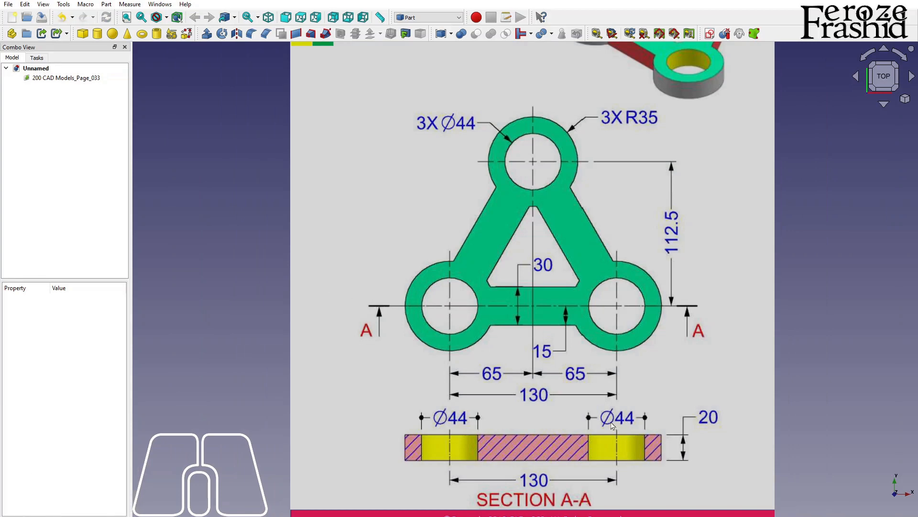
# Step: Create a new sketch on the XY plane with a 0 mm offset
pyautogui.press('alt')
pyautogui.keyDown('alt'); pyautogui.scroll(-1, 477, 394); pyautogui.keyUp('alt')
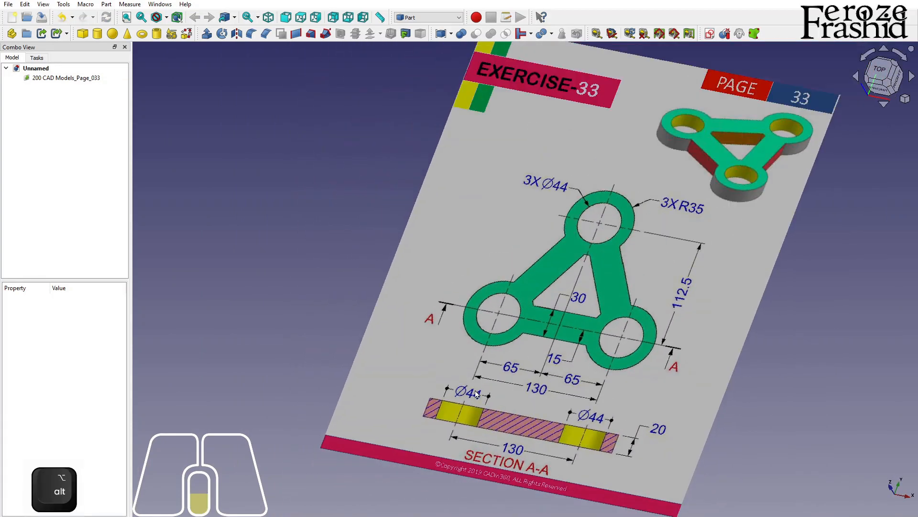
pyautogui.scroll(3, 589, 339)
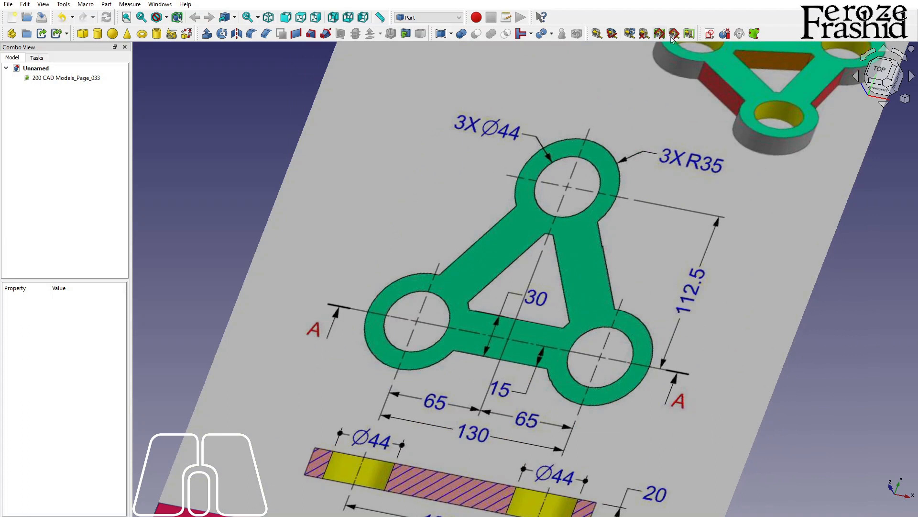
pyautogui.click(710, 34)
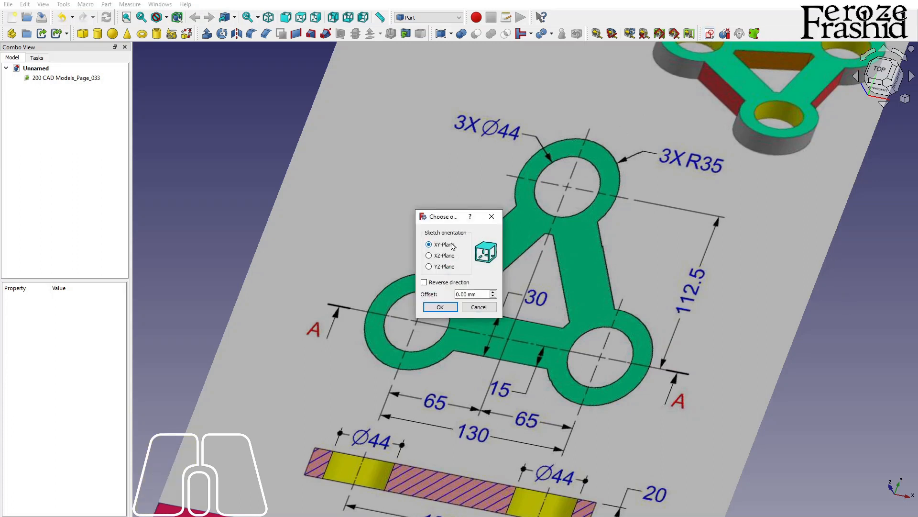
pyautogui.click(440, 308)
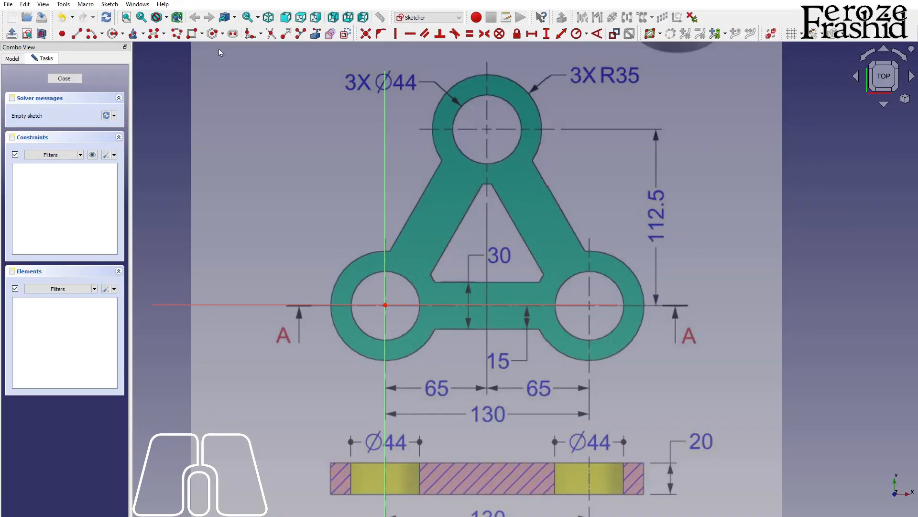
# Step: Trace the hole and boss circles at the three corners, with the first centred on the origin, plus an inner and an outer triangle
pyautogui.click(181, 36)
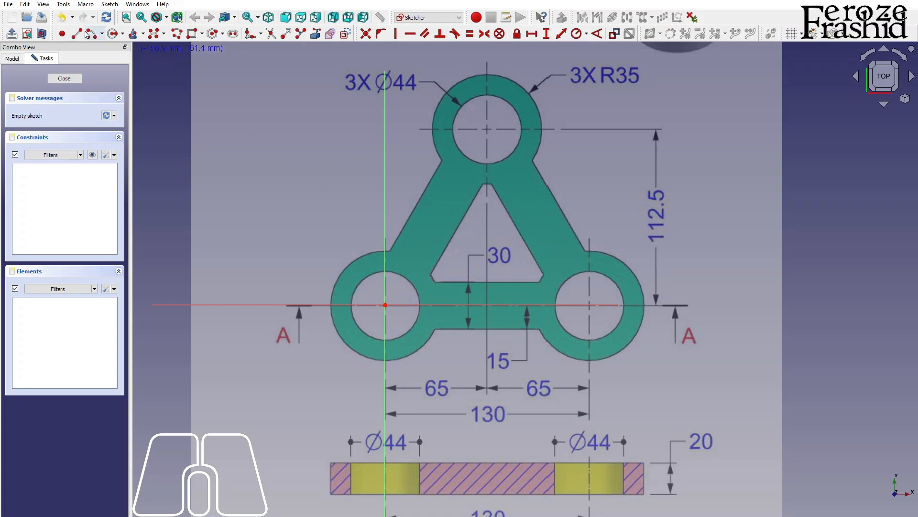
pyautogui.click(385, 305)
pyautogui.click(386, 272)
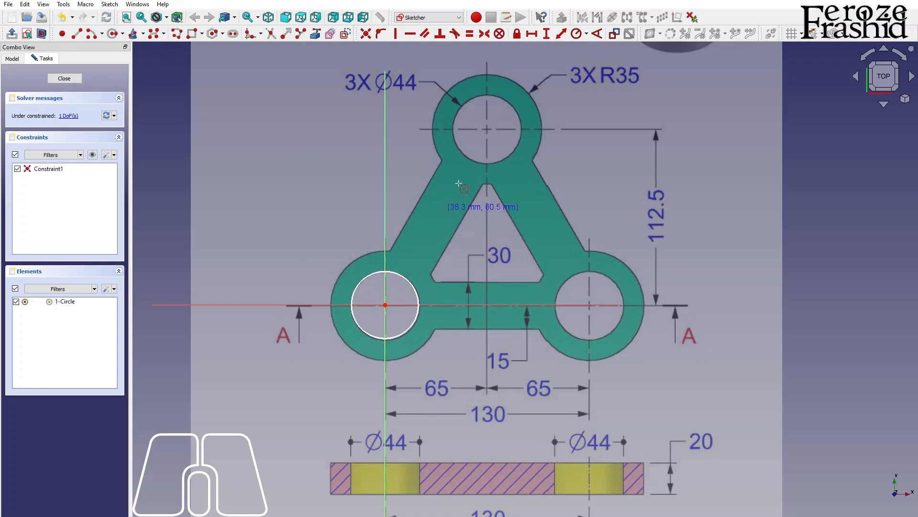
pyautogui.click(486, 129)
pyautogui.click(510, 105)
pyautogui.click(589, 305)
pyautogui.click(597, 277)
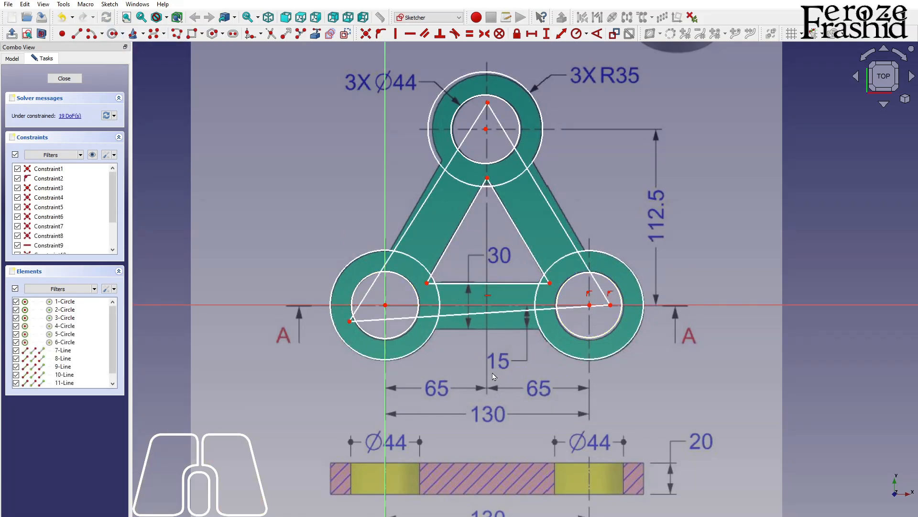
# Step: Free the outer triangle's lower-right corner from the horizontal axis, moving it lower, and constrain the triangle's base line horizontal
pyautogui.click(612, 294)
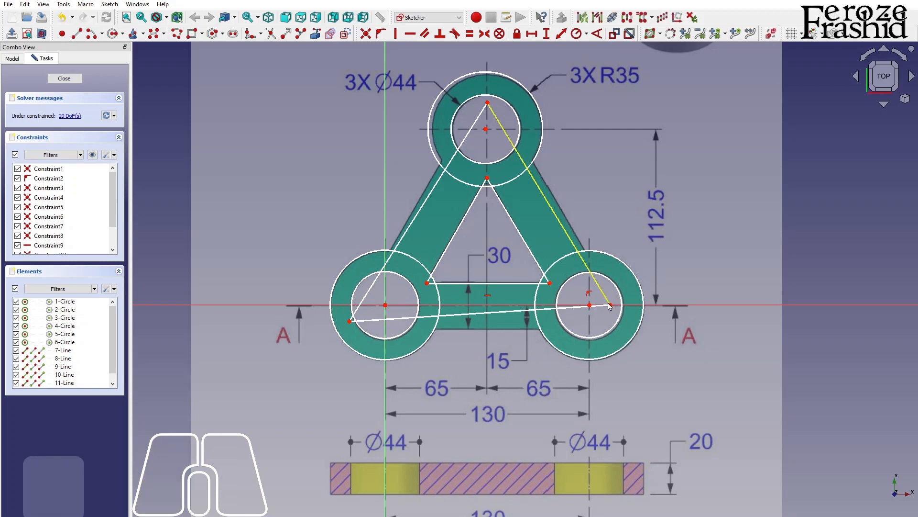
pyautogui.press('Delete')
pyautogui.moveTo(610, 305); pyautogui.dragTo(628, 328)
pyautogui.click(587, 330)
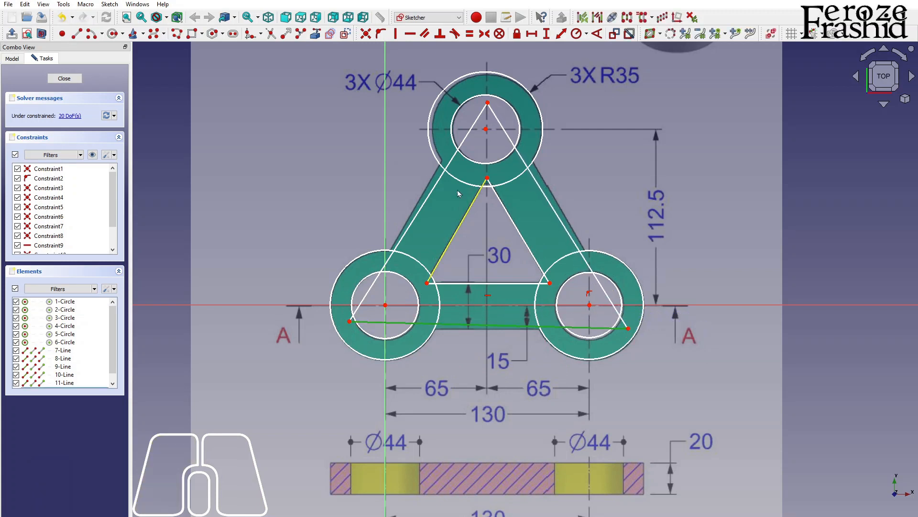
pyautogui.click(410, 37)
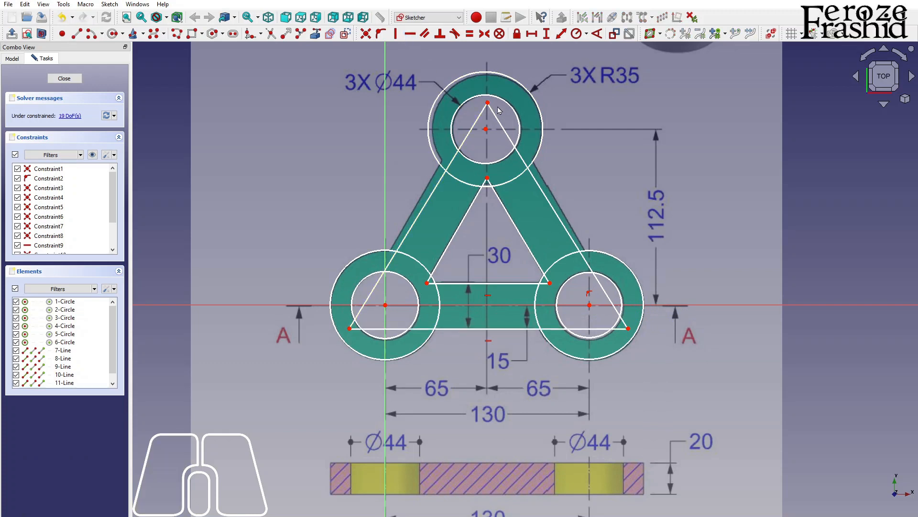
# Step: Constrain the top hole's centre to a horizontal distance of 65 mm from the vertical axis
pyautogui.click(486, 133)
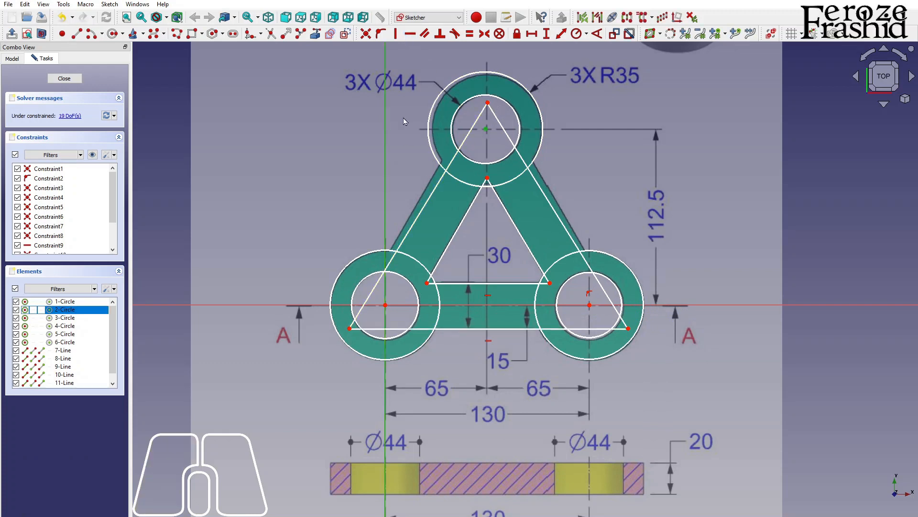
pyautogui.click(531, 35)
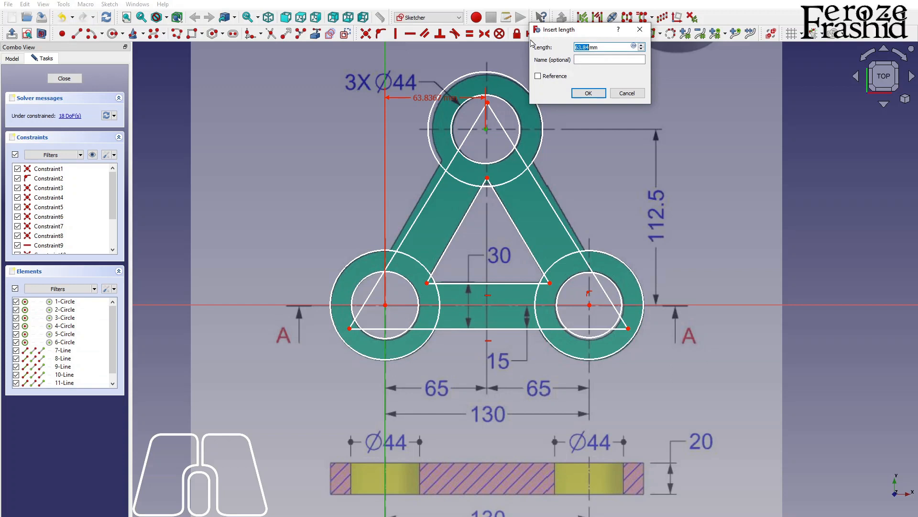
pyautogui.write('65')
pyautogui.press('Return')
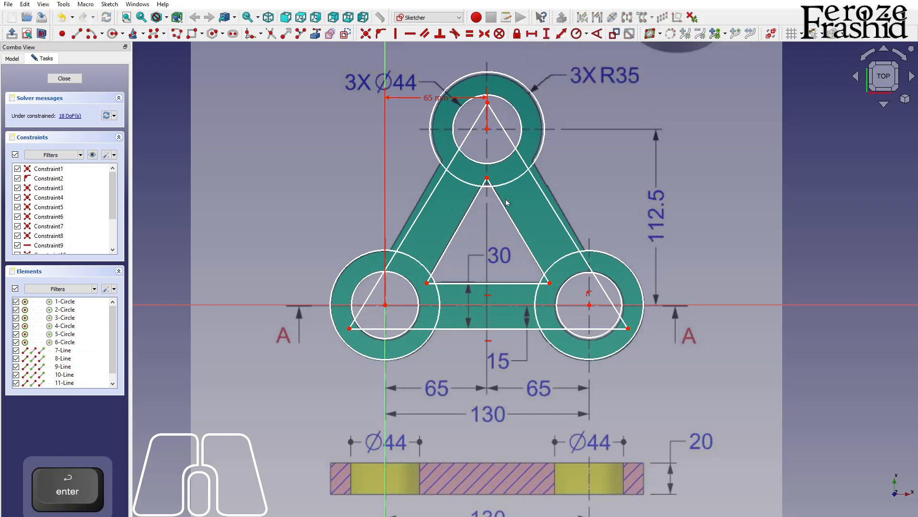
# Step: Constrain the horizontal distance between the two lower hole centres to 130 mm
pyautogui.click(589, 305)
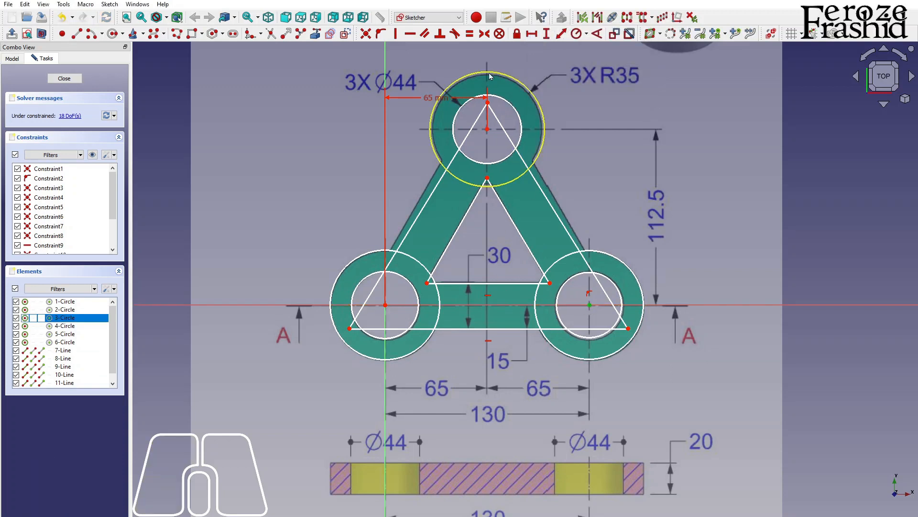
pyautogui.click(386, 305)
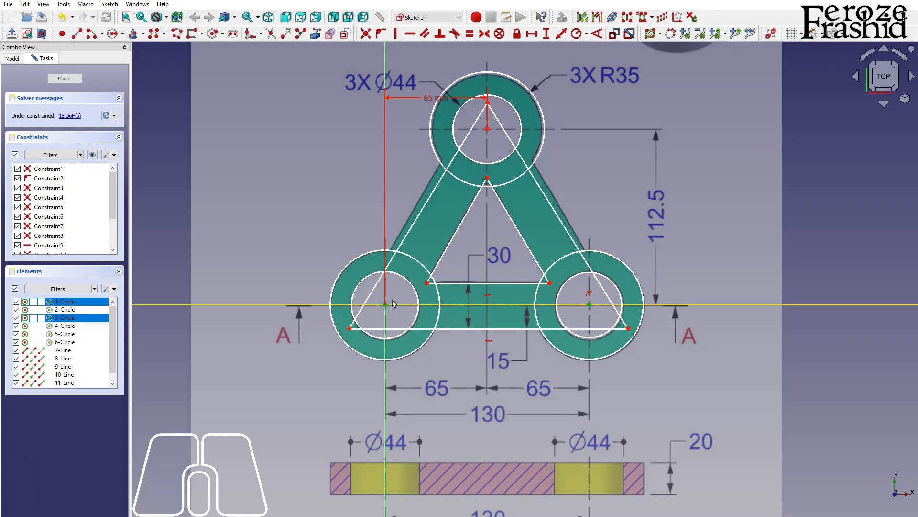
pyautogui.click(532, 34)
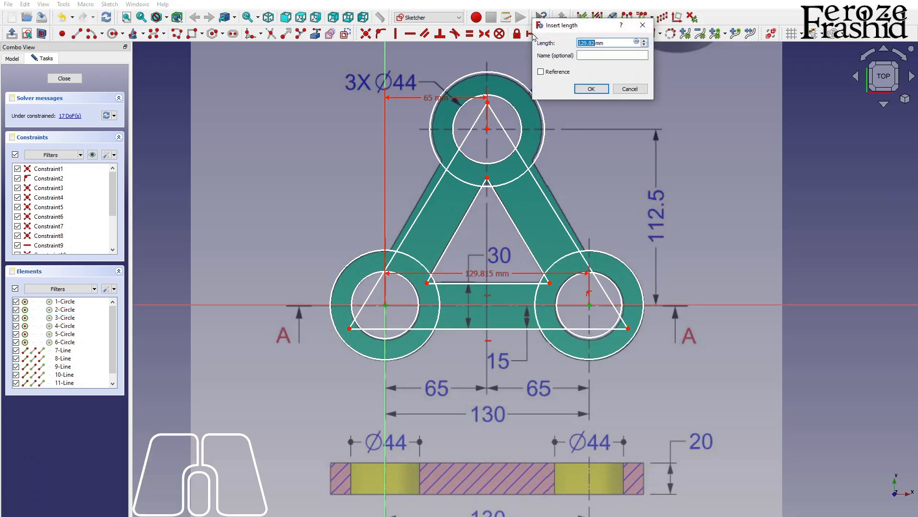
pyautogui.write('130')
pyautogui.press('Return')
# Step: Constrain the outer triangle's apex to 112.5 mm above the horizontal axis and shift the dimension clear of the geometry
pyautogui.click(488, 102)
pyautogui.click(490, 304)
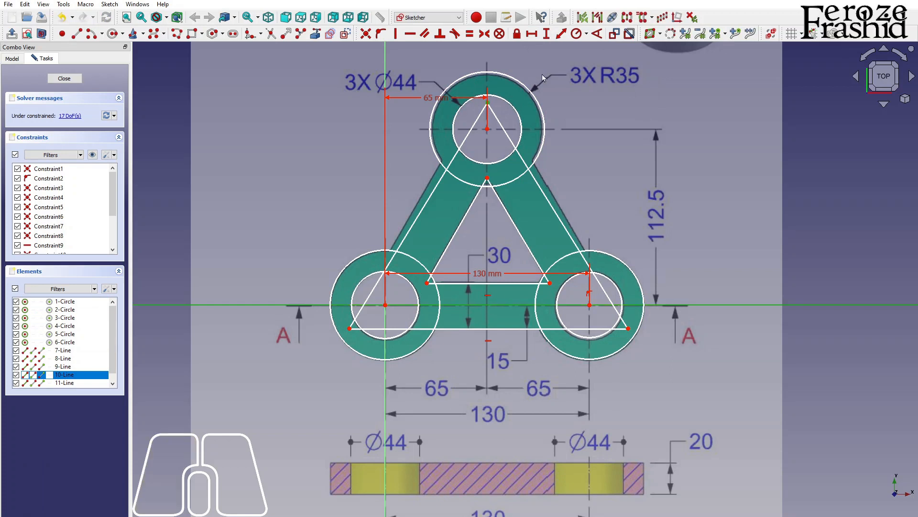
pyautogui.click(546, 34)
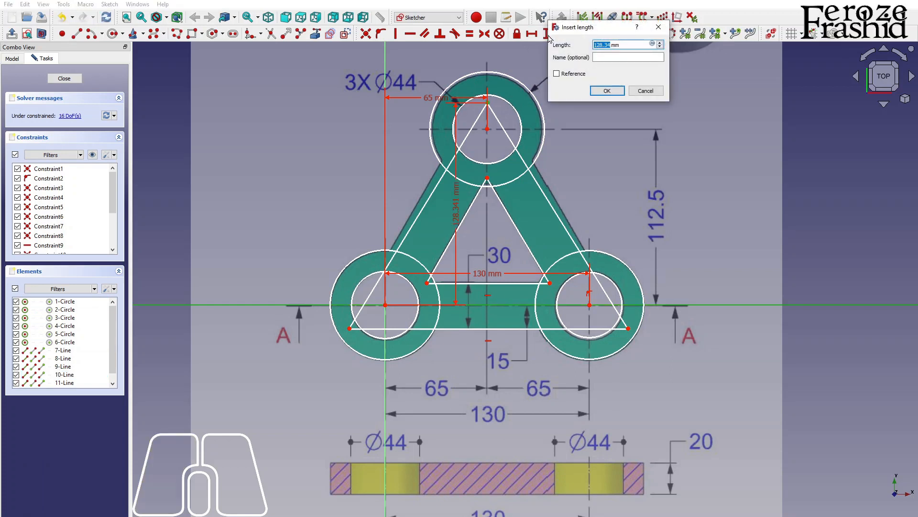
pyautogui.write('112.')
pyautogui.write('5')
pyautogui.press('Return')
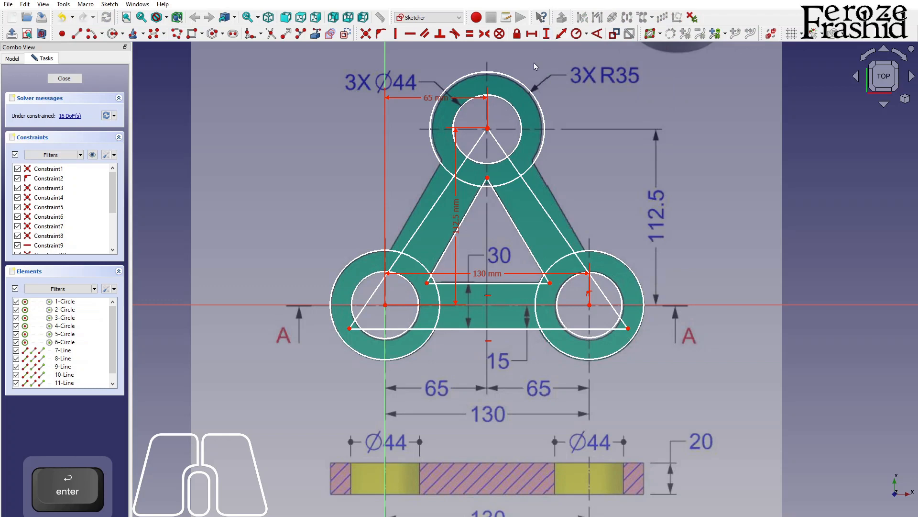
pyautogui.moveTo(457, 205); pyautogui.dragTo(424, 205)
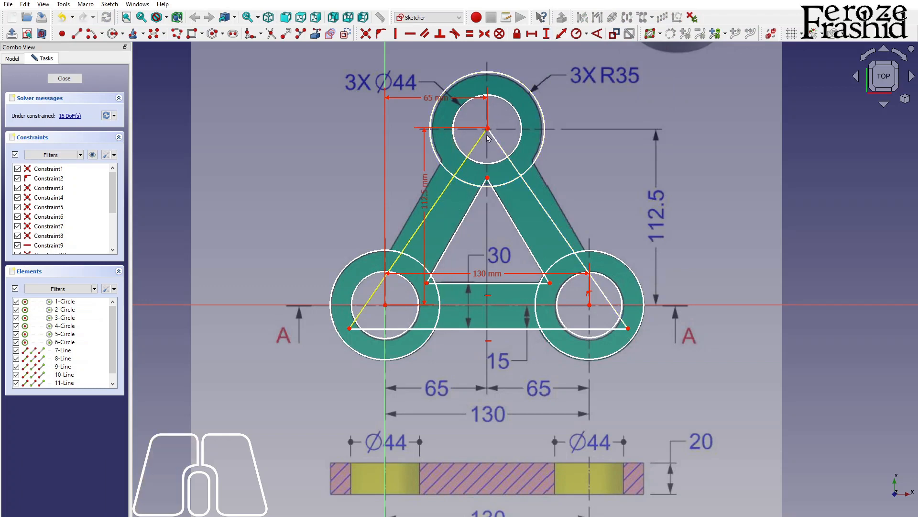
# Step: Delete the 112.5 mm vertical dimension from the outer triangle's apex
pyautogui.scroll(2, 491, 132)
pyautogui.click(396, 218)
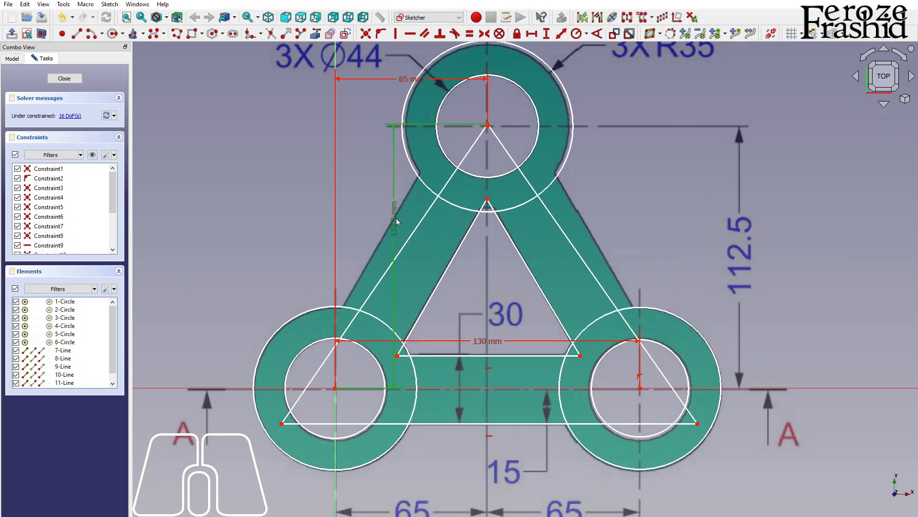
pyautogui.press('Delete')
# Step: Constrain the top hole's centre to a vertical distance of 112.5 mm from the horizontal axis
pyautogui.scroll(3, 459, 160)
pyautogui.scroll(3, 483, 140)
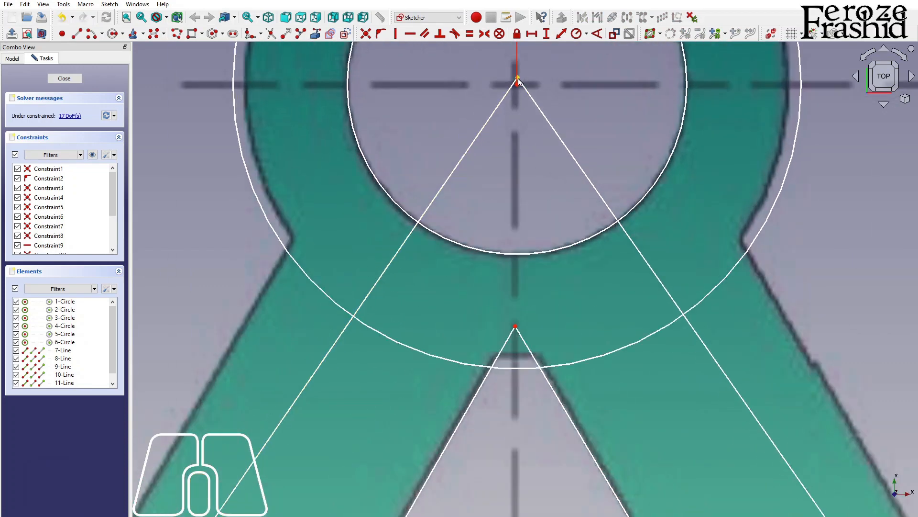
pyautogui.click(517, 85)
pyautogui.scroll(-6, 511, 84)
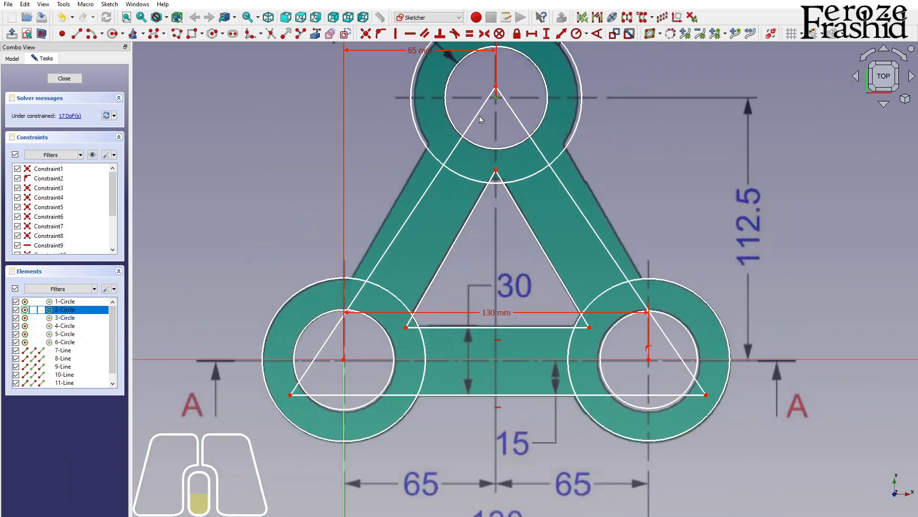
pyautogui.click(495, 359)
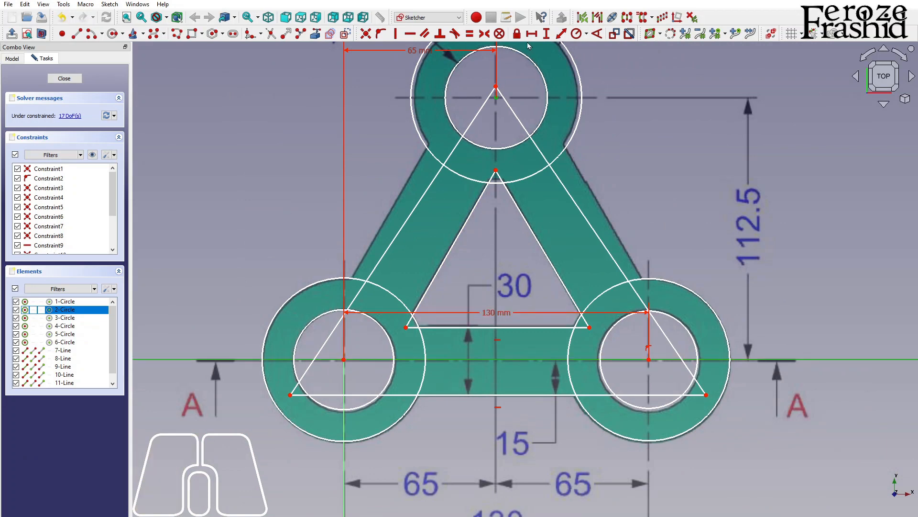
pyautogui.click(547, 35)
pyautogui.write('112.5mm')
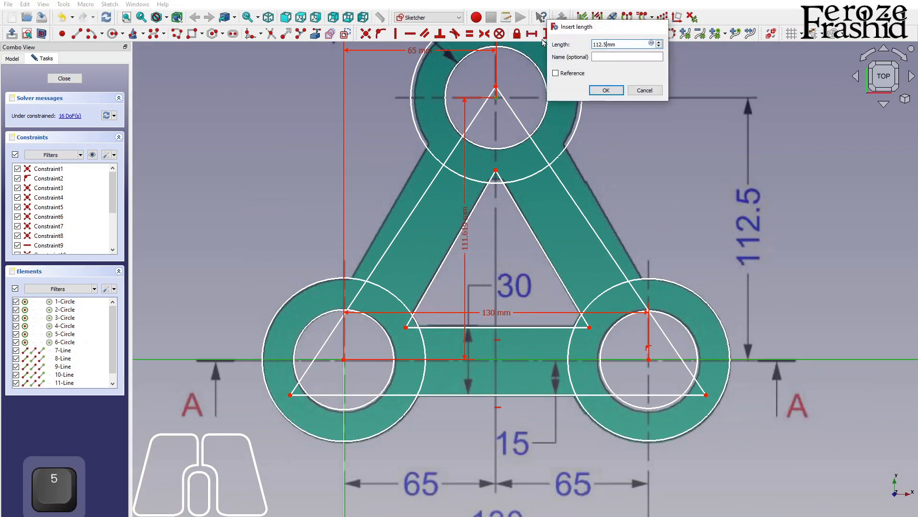
pyautogui.press('Return')
# Step: Move the outer triangle's apex up, above the top hole's centre and near the outer circle's upper edge
pyautogui.scroll(-2, 456, 333)
pyautogui.scroll(2, 480, 116)
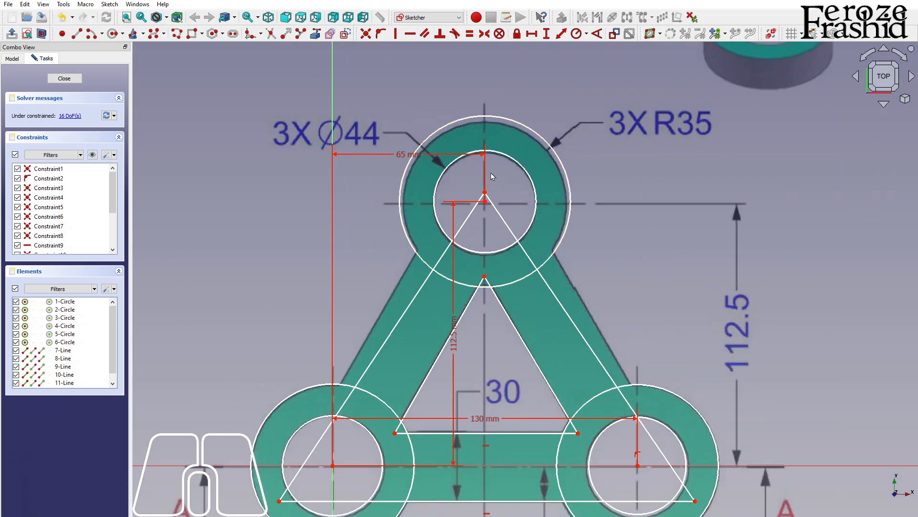
pyautogui.moveTo(486, 195); pyautogui.dragTo(485, 138)
# Step: Constrain the three inner hole circles to an equal radius of 22 mm
pyautogui.scroll(-3, 513, 81)
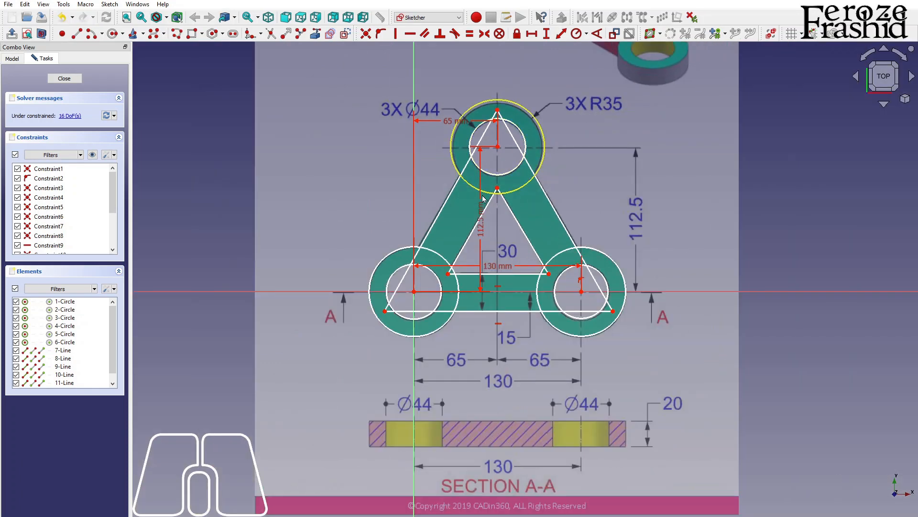
pyautogui.click(439, 303)
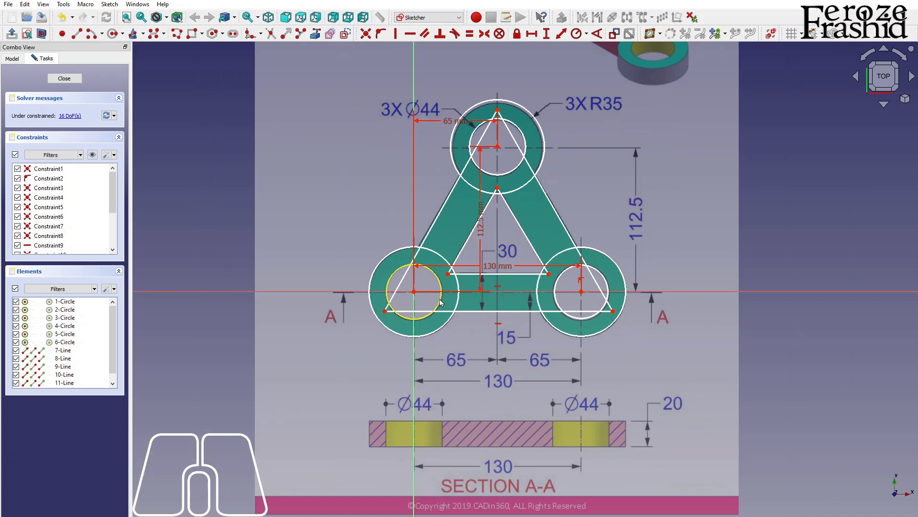
pyautogui.click(553, 300)
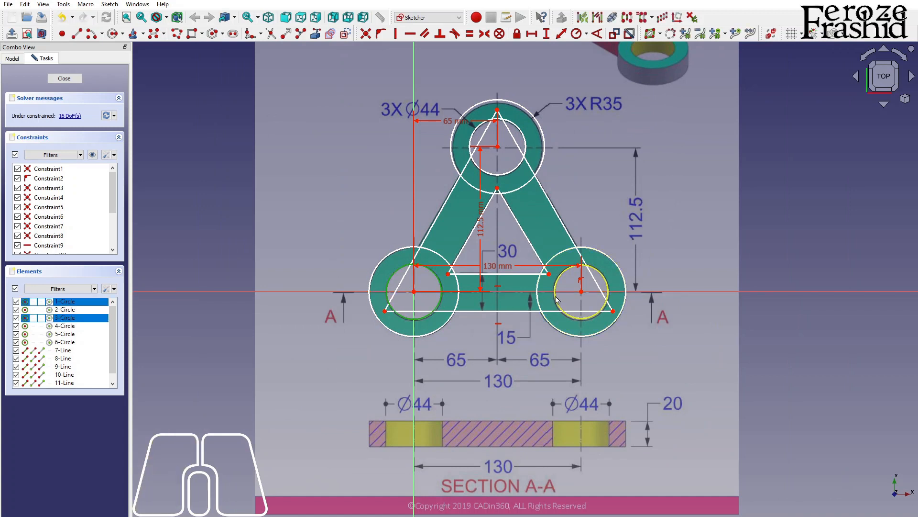
pyautogui.click(524, 139)
pyautogui.click(577, 34)
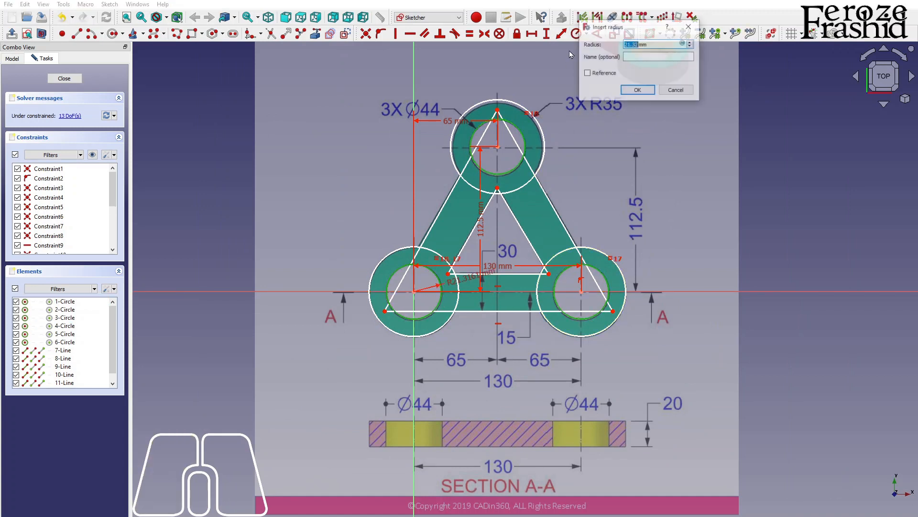
pyautogui.write('22')
pyautogui.press('Return')
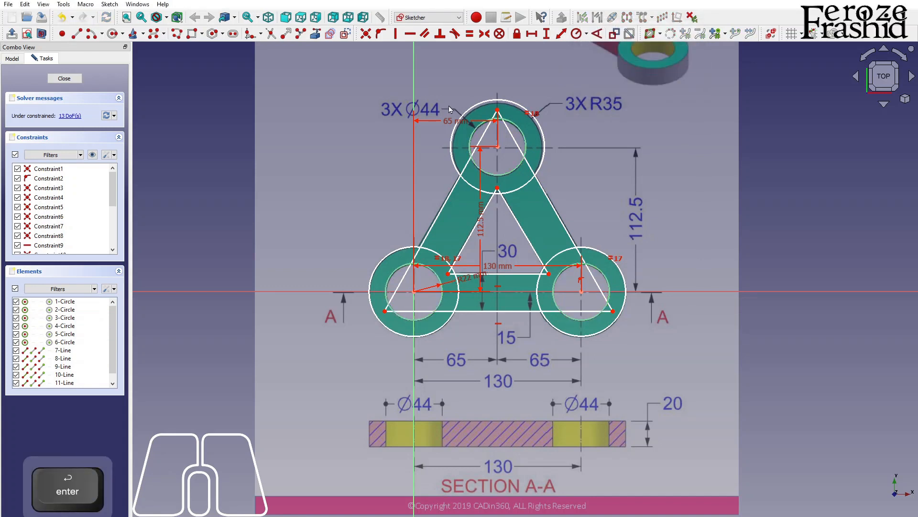
# Step: Constrain the three outer boss circles to an equal radius of 35 mm
pyautogui.click(489, 104)
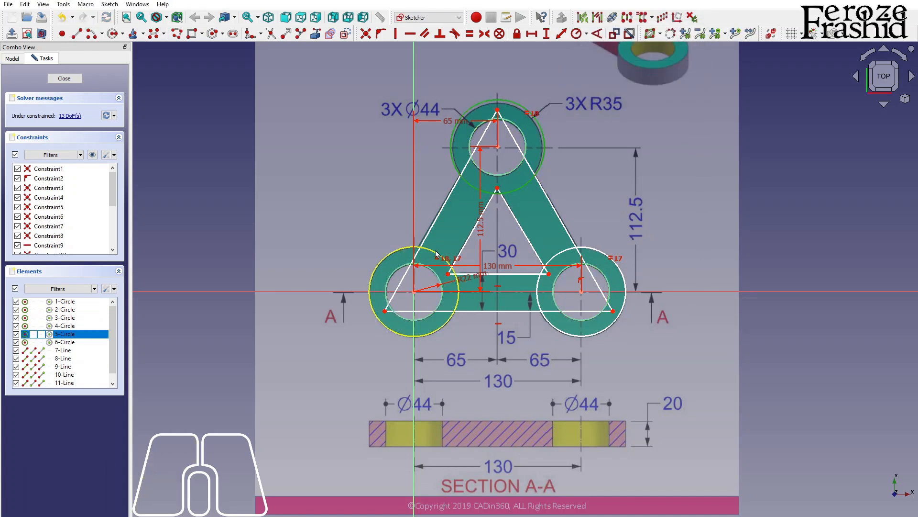
pyautogui.click(443, 254)
pyautogui.click(601, 258)
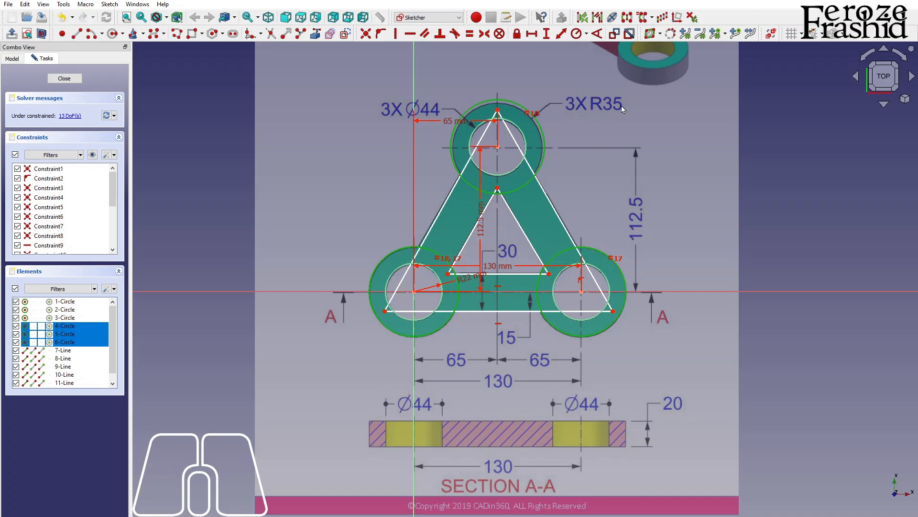
pyautogui.click(577, 35)
pyautogui.write('35')
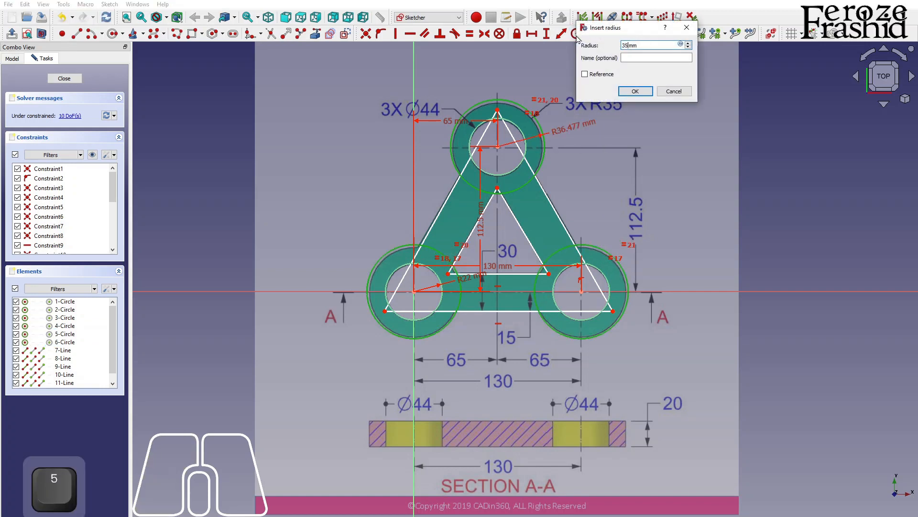
pyautogui.press('Return')
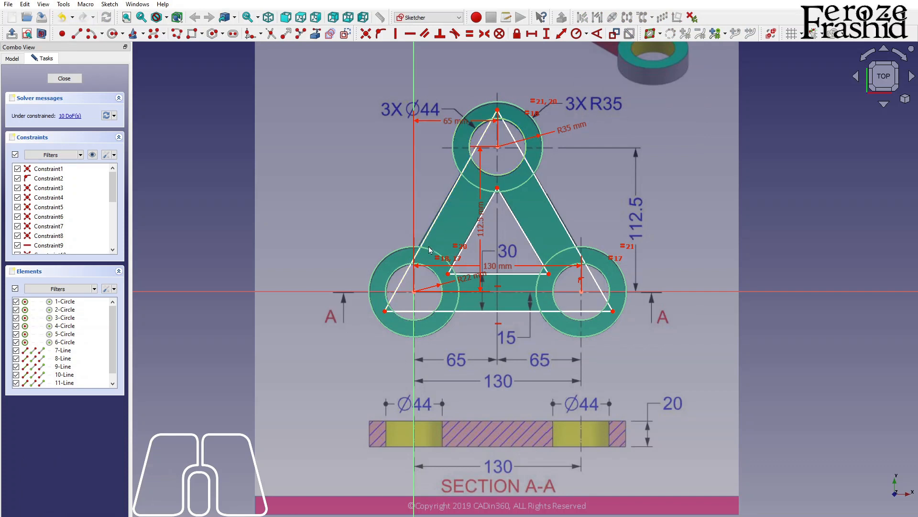
# Step: Constrain the distance from the inner triangle's lower-left corner to the outer triangle's left side to 15 mm
pyautogui.click(449, 274)
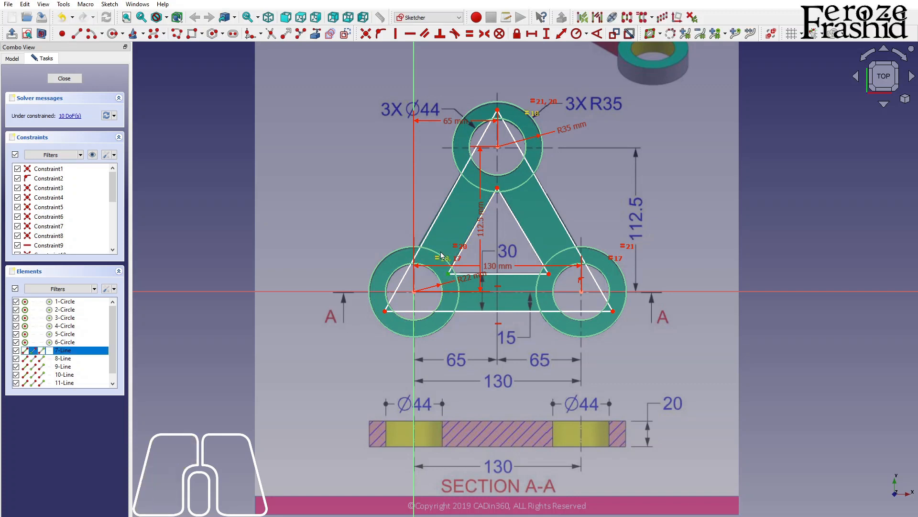
pyautogui.click(427, 235)
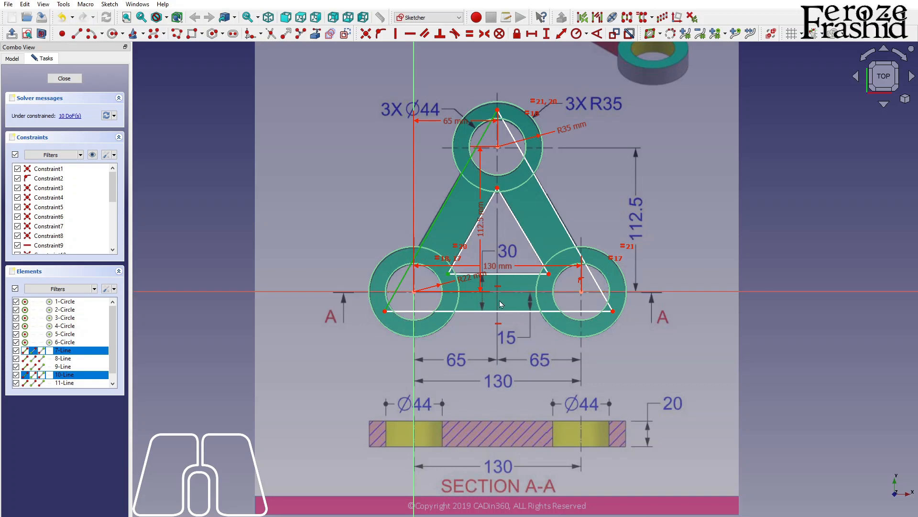
pyautogui.click(561, 34)
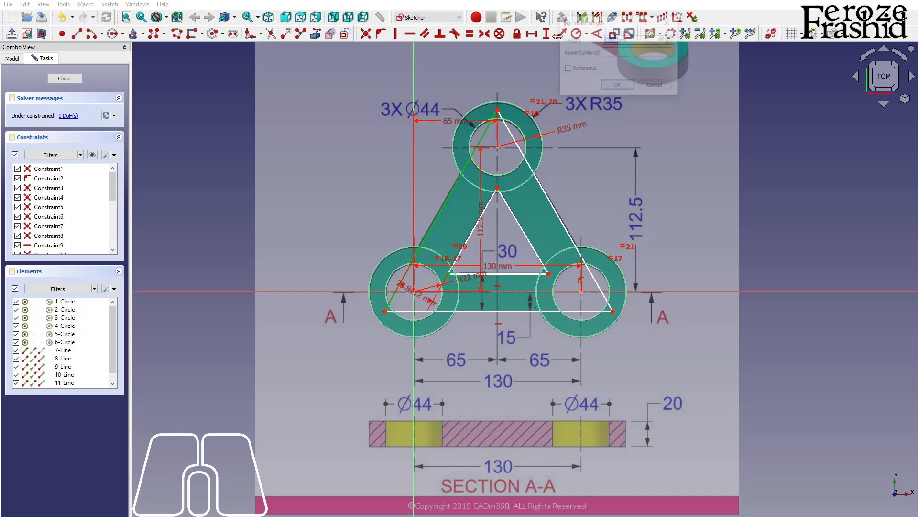
pyautogui.write('15')
pyautogui.press('Return')
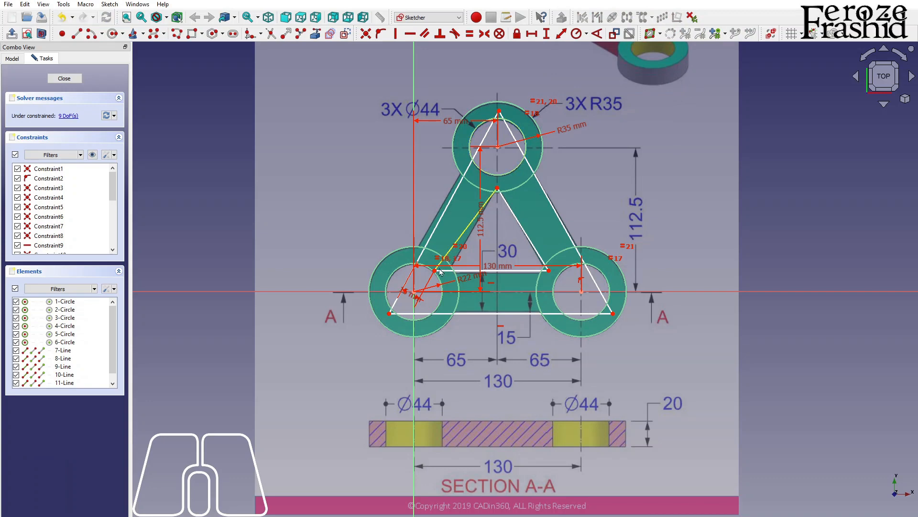
# Step: Set the distance between the inner triangle's lower-left corner and the outer left side to 30 mm
pyautogui.scroll(3, 414, 303)
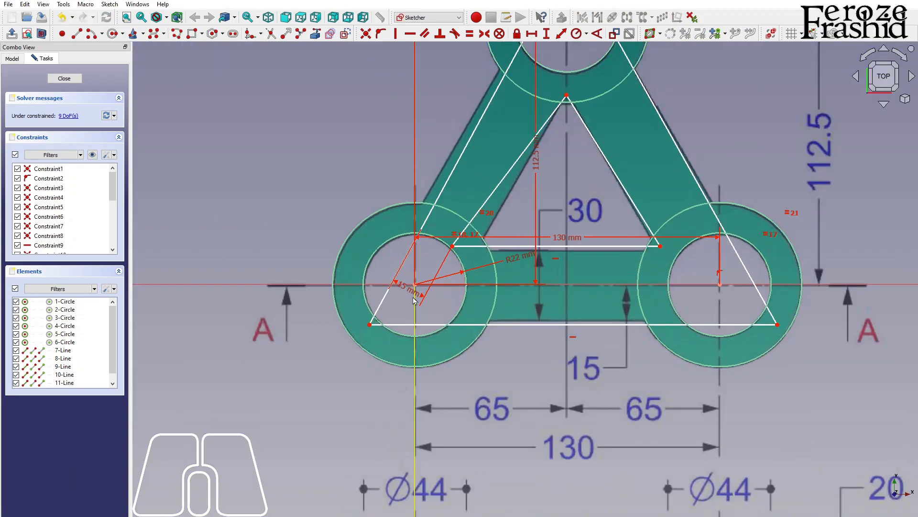
pyautogui.click(409, 294)
pyautogui.doubleClick(420, 301)
pyautogui.write('30')
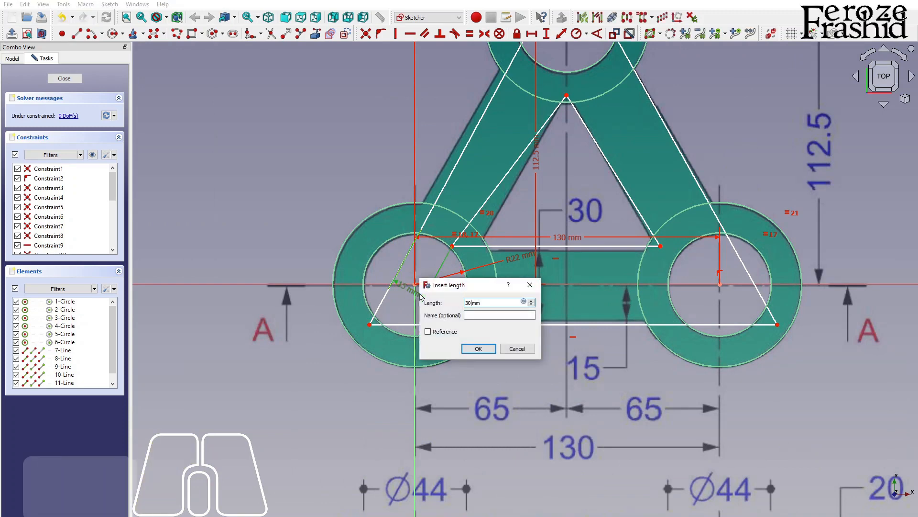
pyautogui.press('Return')
# Step: Constrain the distance from the inner triangle's apex to the outer triangle's left side to 30 mm
pyautogui.scroll(-3, 419, 345)
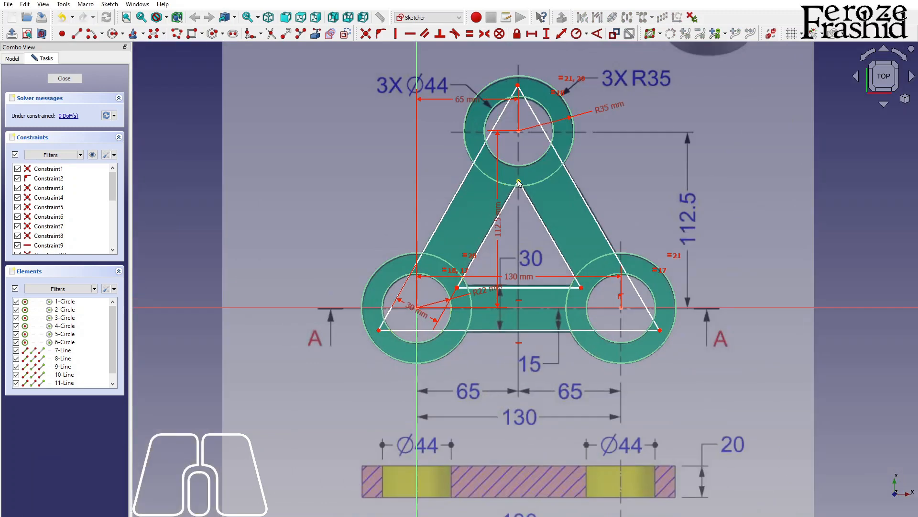
pyautogui.click(468, 178)
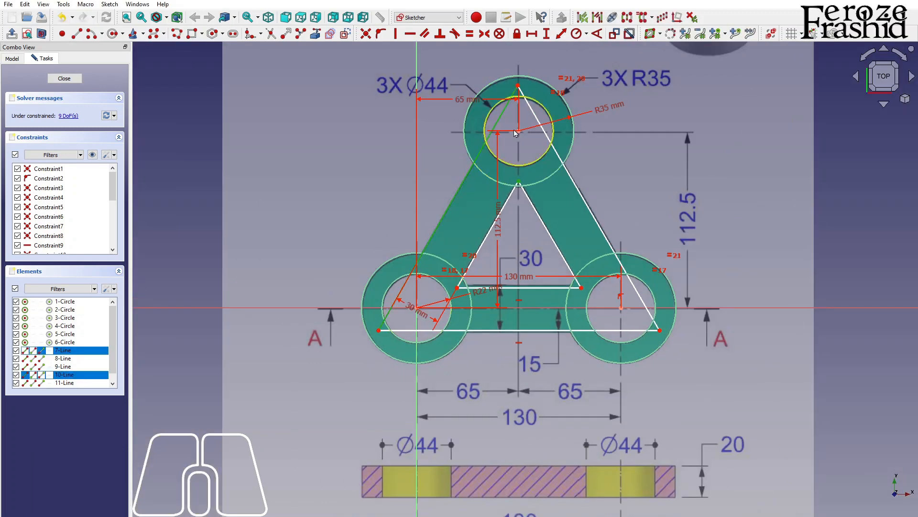
pyautogui.click(559, 38)
pyautogui.write('30')
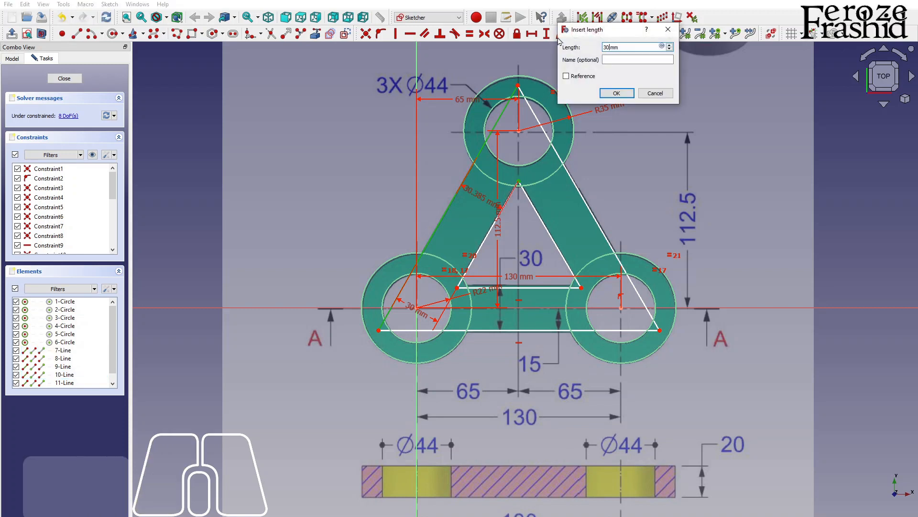
pyautogui.press('Return')
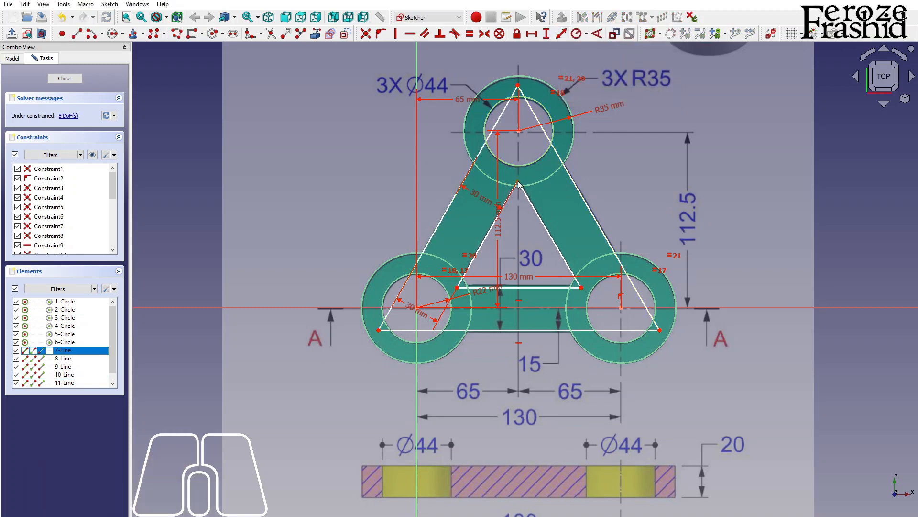
# Step: Constrain the distance from the inner triangle's apex to the outer triangle's right side to 30 mm
pyautogui.click(562, 161)
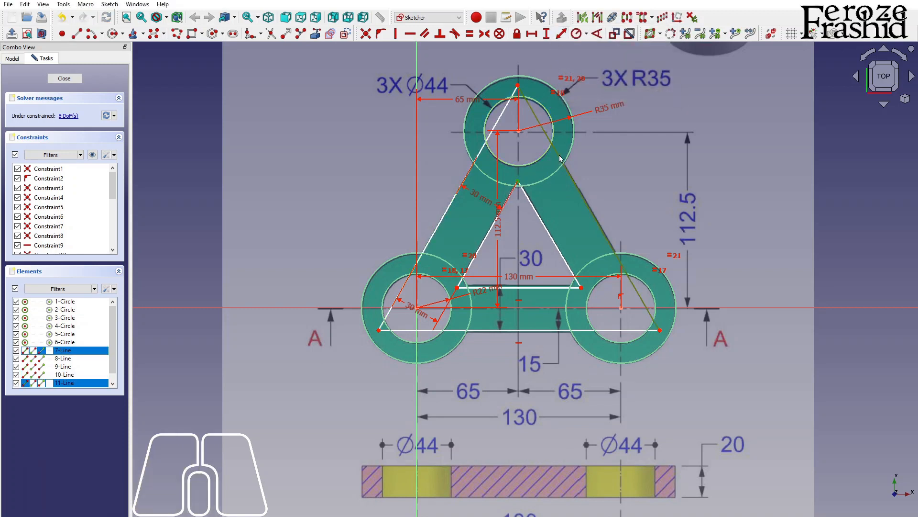
pyautogui.click(562, 35)
pyautogui.write('03')
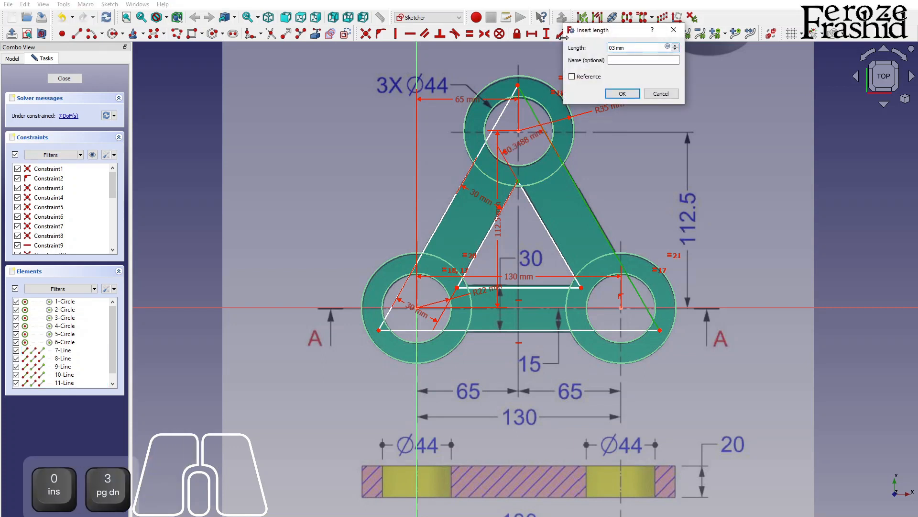
pyautogui.write('30')
pyautogui.press('Return')
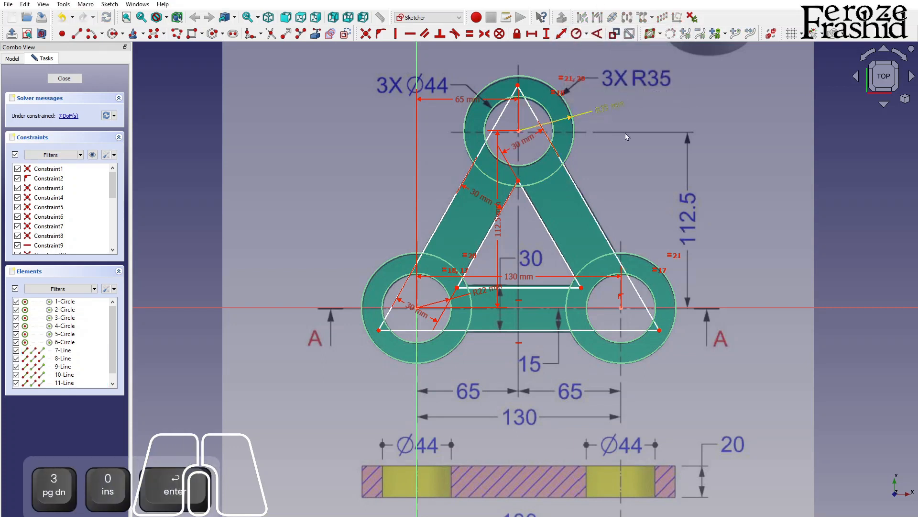
# Step: Constrain the distance from the inner triangle's lower-right corner to the outer triangle's right side to 30 mm
pyautogui.click(580, 288)
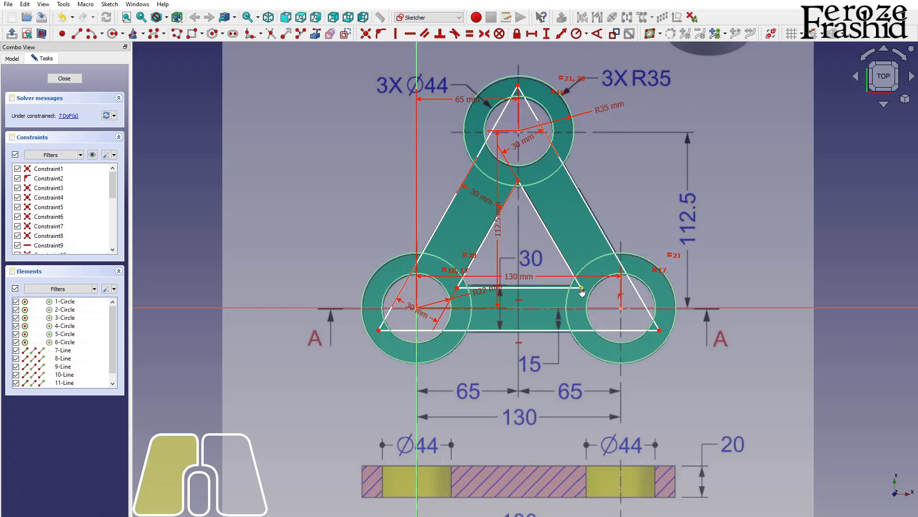
pyautogui.click(636, 294)
pyautogui.click(569, 35)
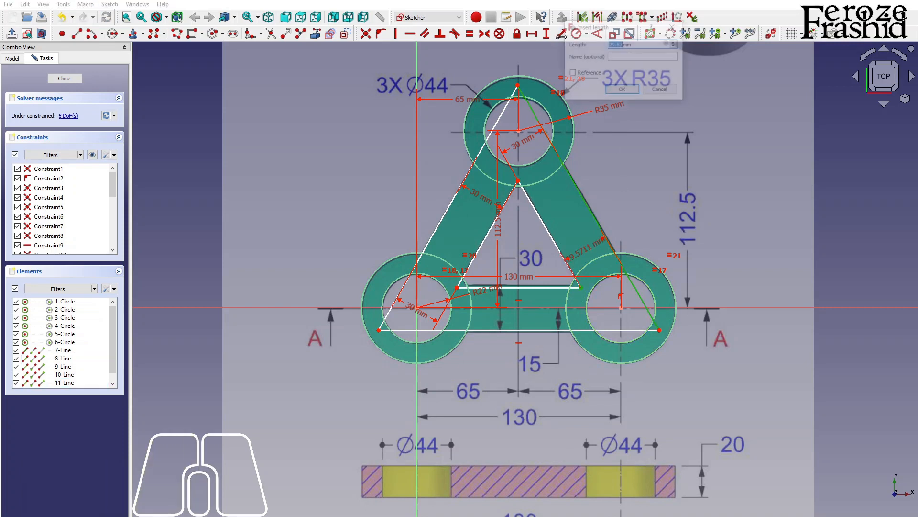
pyautogui.write('30')
pyautogui.press('Return')
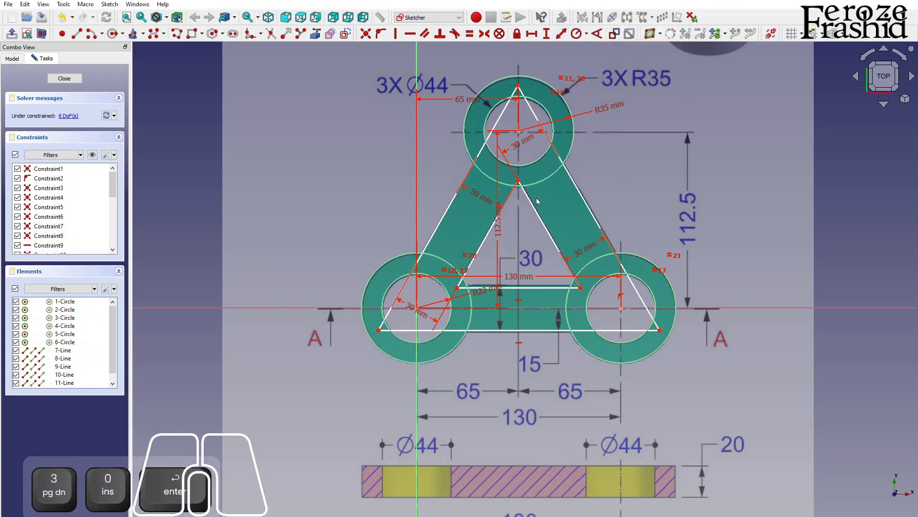
# Step: Constrain the distance from the inner triangle's lower-right corner to the outer triangle's base line to 30 mm
pyautogui.click(581, 287)
pyautogui.click(582, 335)
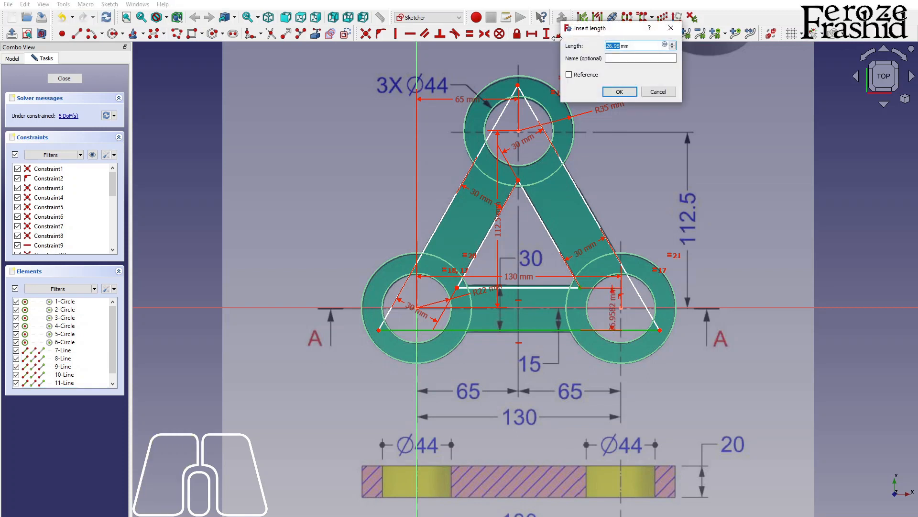
pyautogui.write('30')
pyautogui.press('Return')
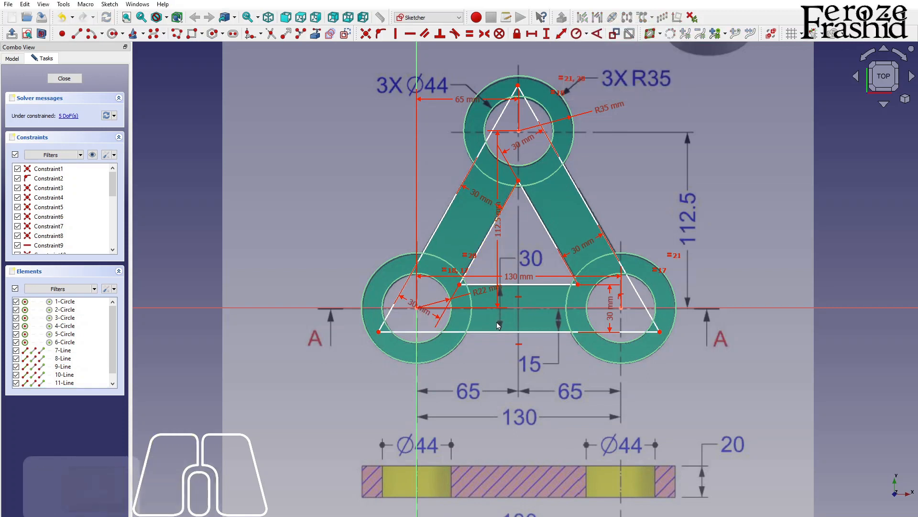
# Step: Constrain the vertical distance from the outer triangle's lower-right corner to the horizontal axis to 15 mm
pyautogui.moveTo(502, 332)
pyautogui.mouseDown()
pyautogui.moveTo(511, 336)
pyautogui.moveTo(501, 338)
pyautogui.mouseUp()
pyautogui.click(648, 379)
pyautogui.click(660, 333)
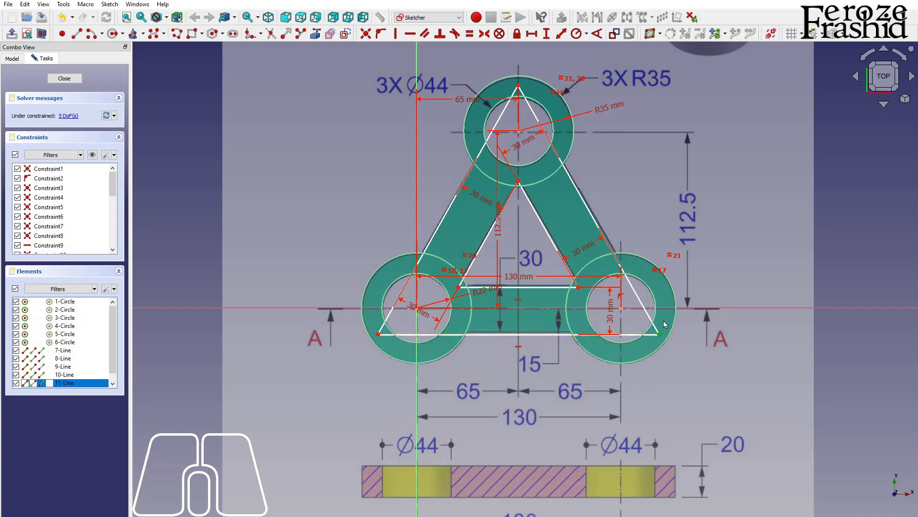
pyautogui.click(663, 307)
pyautogui.click(562, 33)
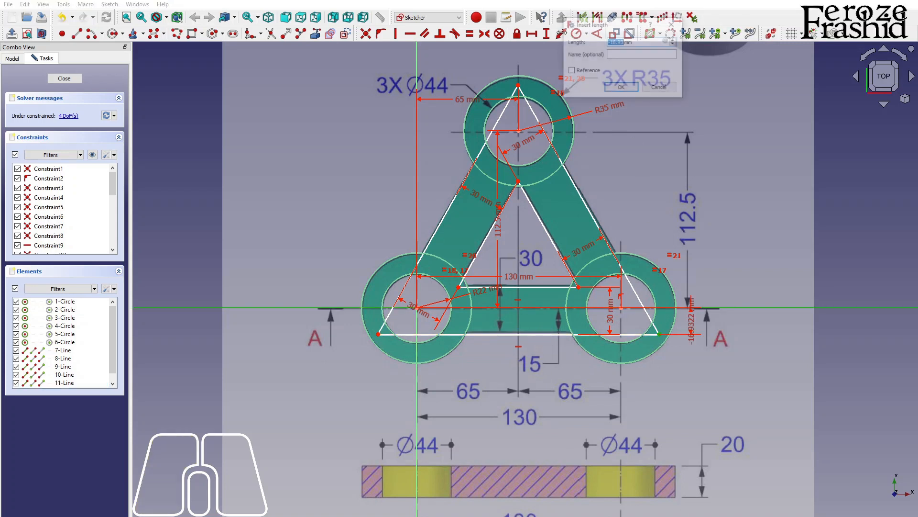
pyautogui.write('15')
pyautogui.press('Return')
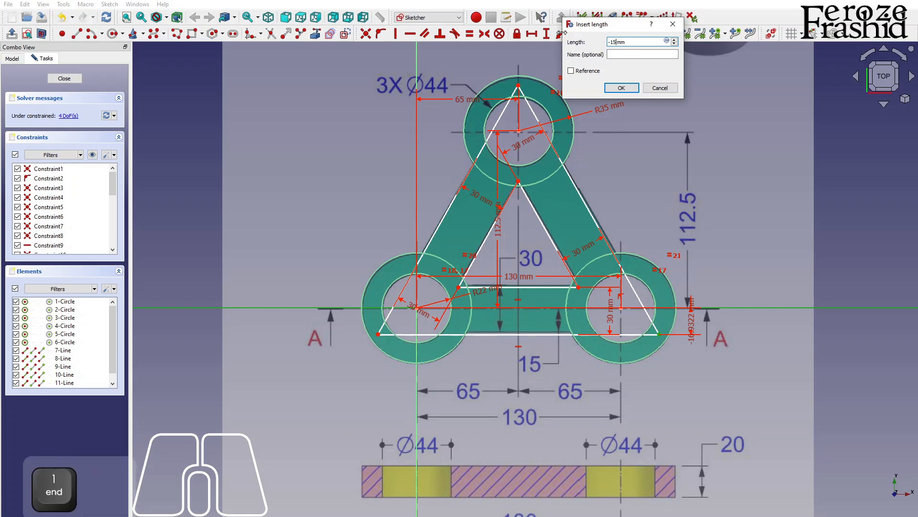
# Step: Constrain the distance from the lower-right hole's center to the outer triangle's right side to 15 mm
pyautogui.click(661, 332)
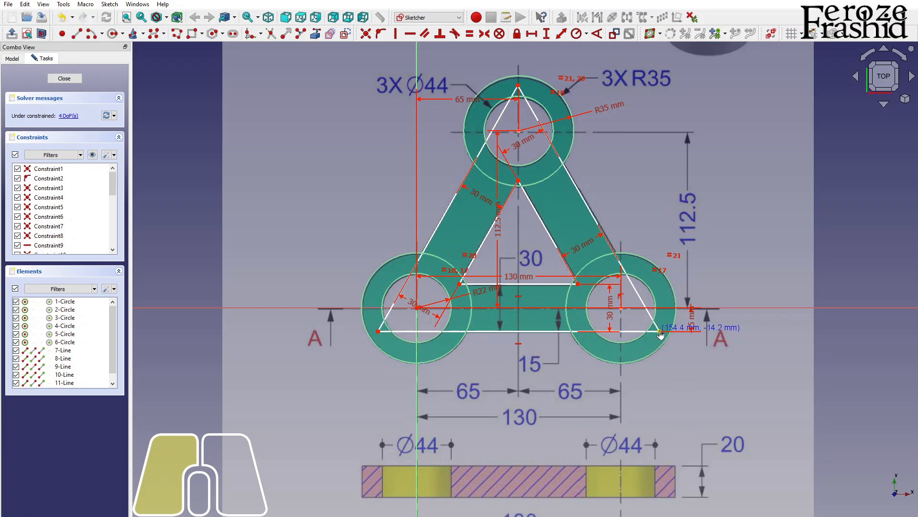
pyautogui.click(621, 309)
pyautogui.click(637, 295)
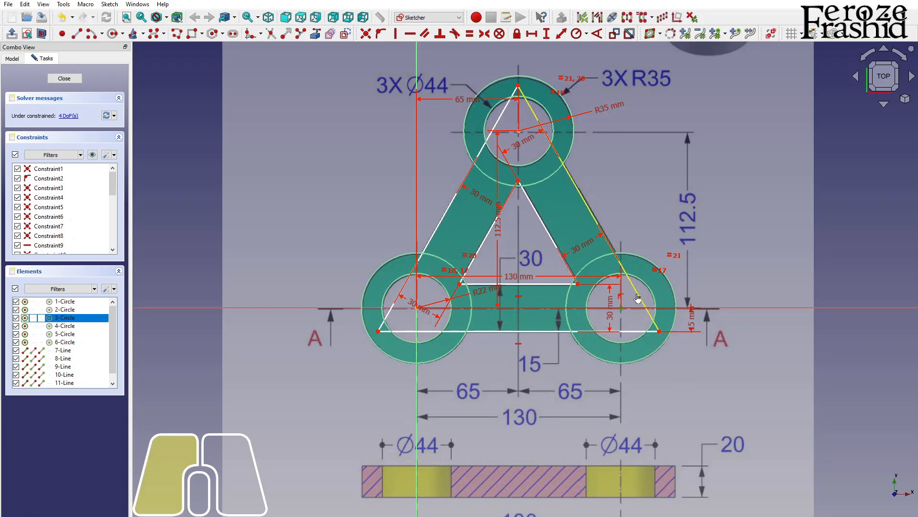
pyautogui.click(561, 33)
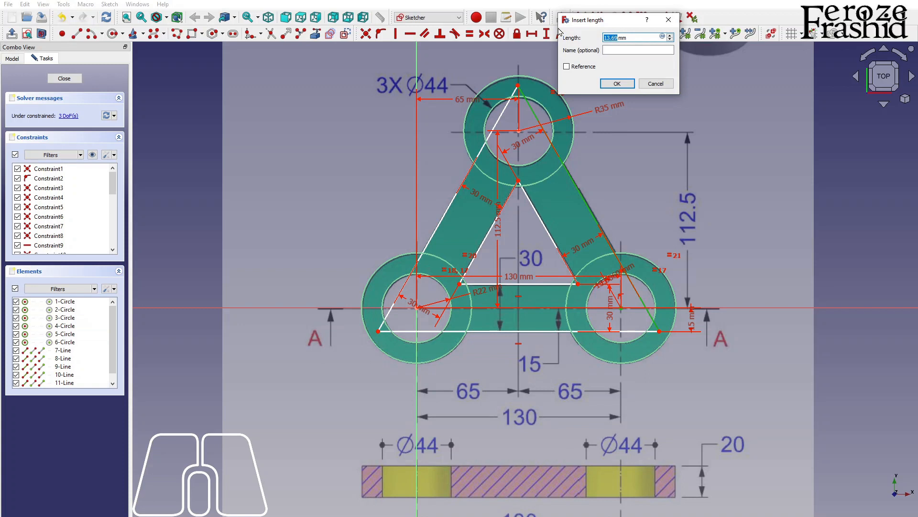
pyautogui.press('Return')
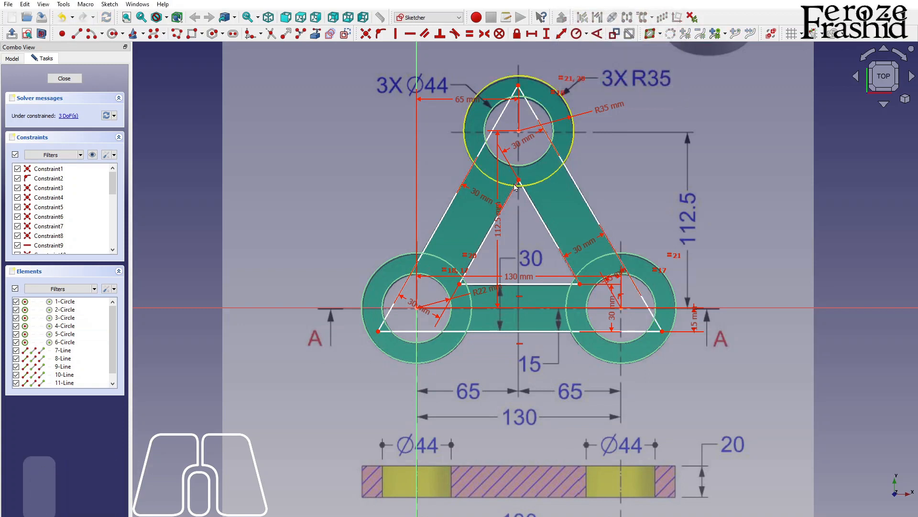
# Step: Constrain the distance from the upper hole's center to the outer triangle's left side to 15 mm
pyautogui.click(517, 132)
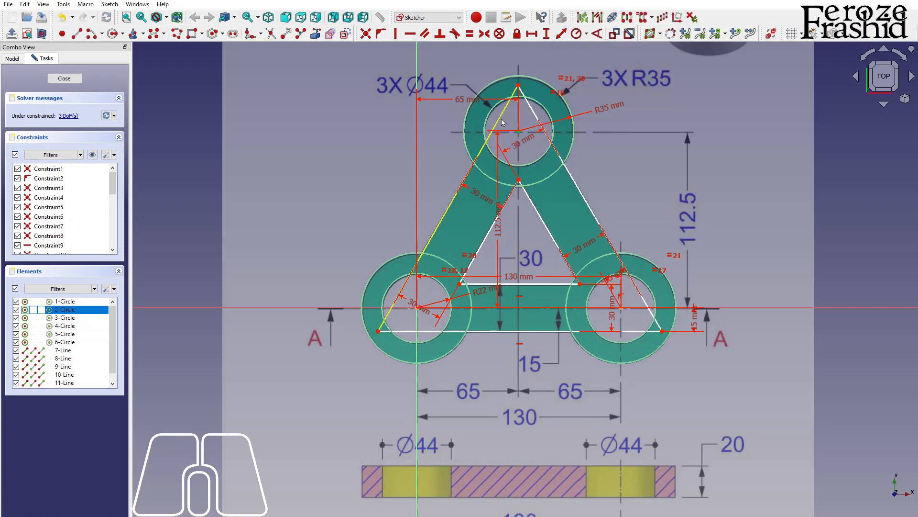
pyautogui.click(499, 122)
pyautogui.click(561, 36)
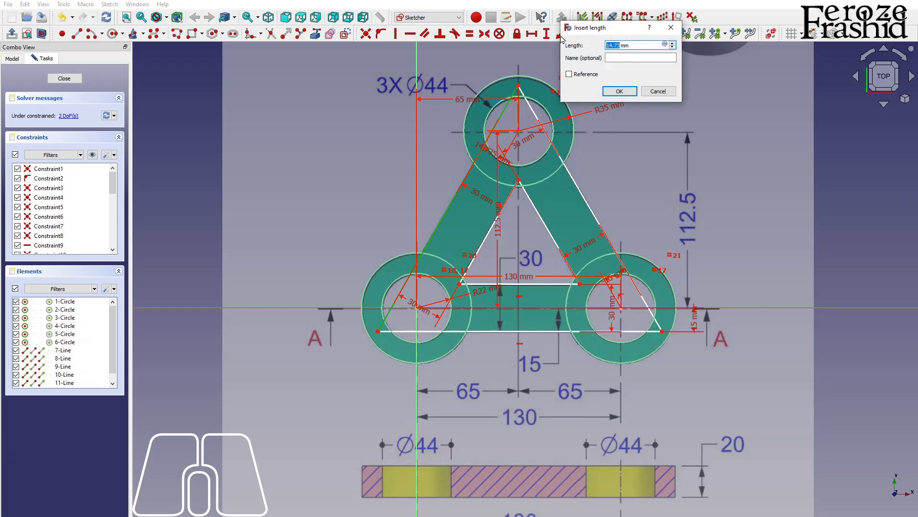
pyautogui.write('30')
pyautogui.press('Return')
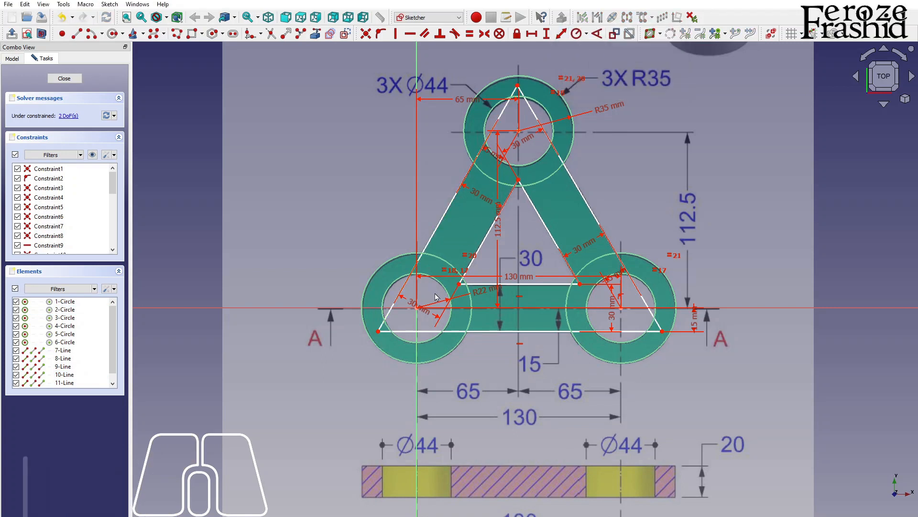
# Step: Try to constrain the distance from the lower-left hole's center to the inner triangle's lower-left corner
pyautogui.moveTo(386, 324); pyautogui.dragTo(416, 309)
pyautogui.click(416, 308)
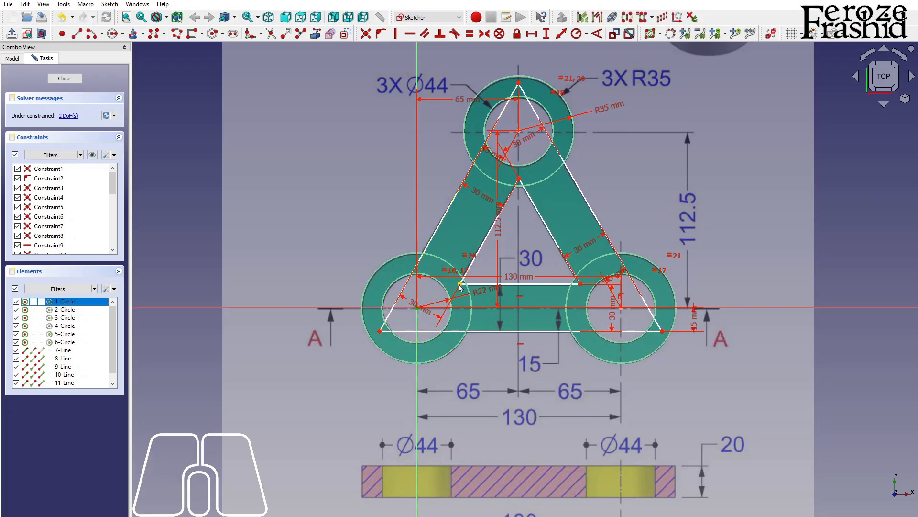
pyautogui.click(460, 286)
pyautogui.click(561, 33)
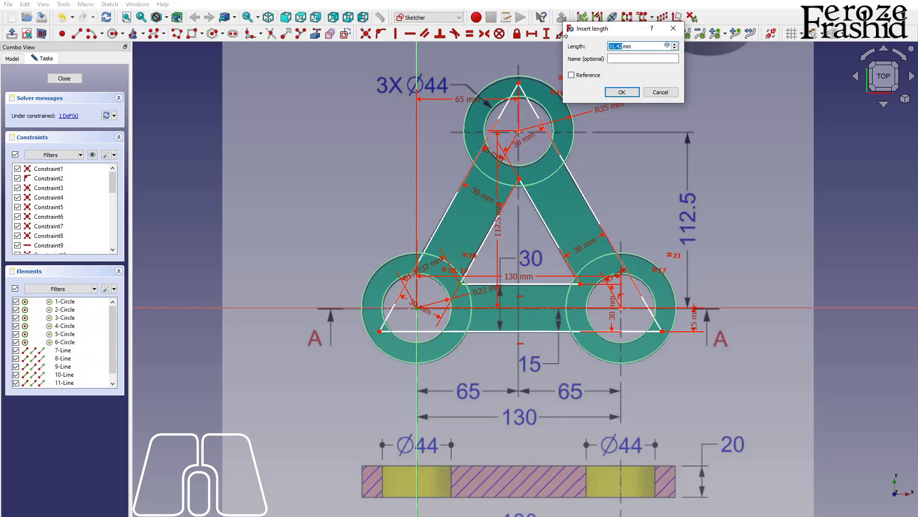
pyautogui.press('Return')
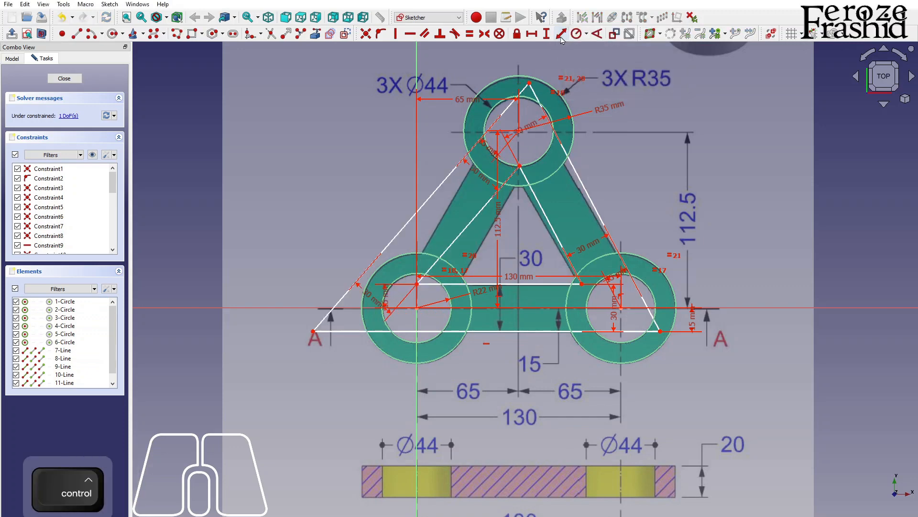
# Step: Constrain the distance from the lower-left hole's center to the outer triangle's left side to 15 mm
pyautogui.scroll(3, 452, 294)
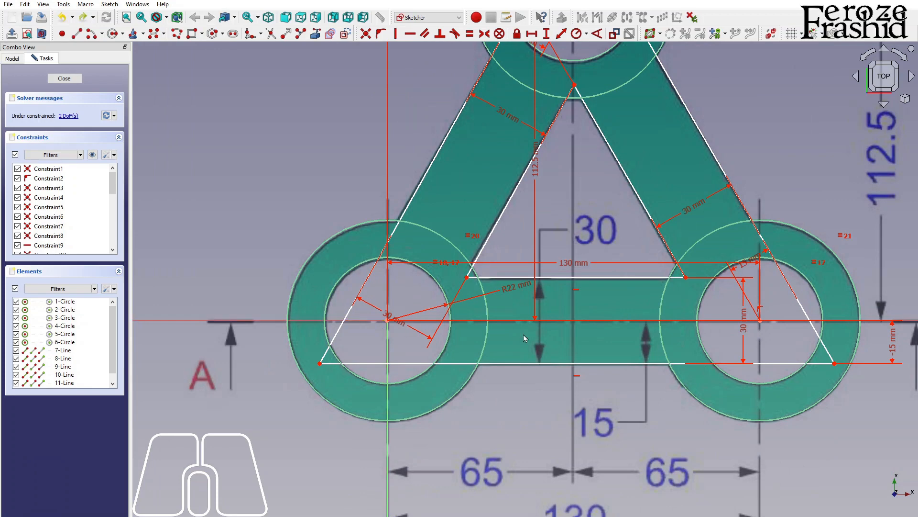
pyautogui.scroll(-3, 512, 329)
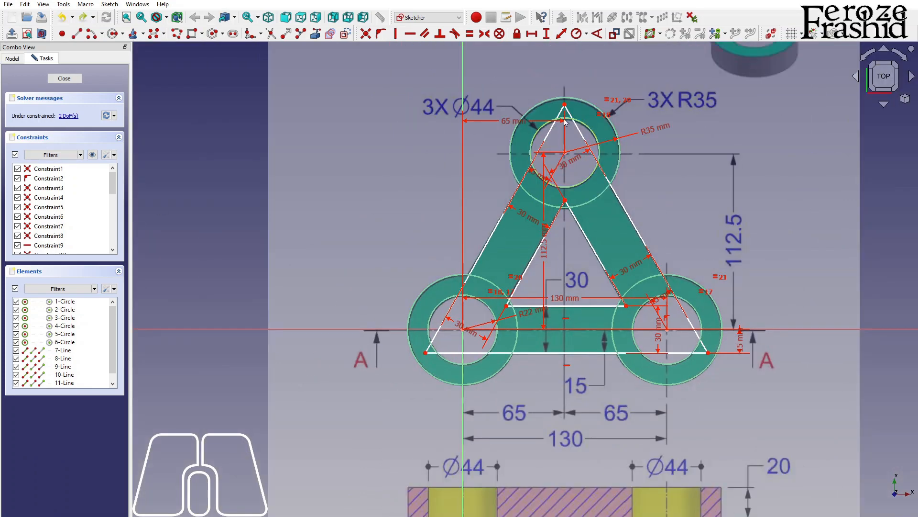
pyautogui.moveTo(565, 105)
pyautogui.mouseDown()
pyautogui.moveTo(566, 120)
pyautogui.moveTo(565, 104)
pyautogui.mouseUp()
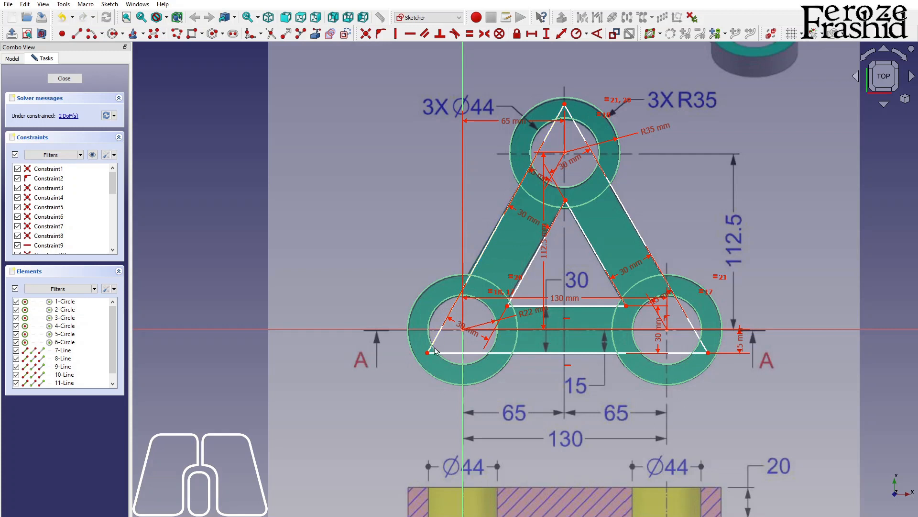
pyautogui.moveTo(429, 354); pyautogui.dragTo(420, 352)
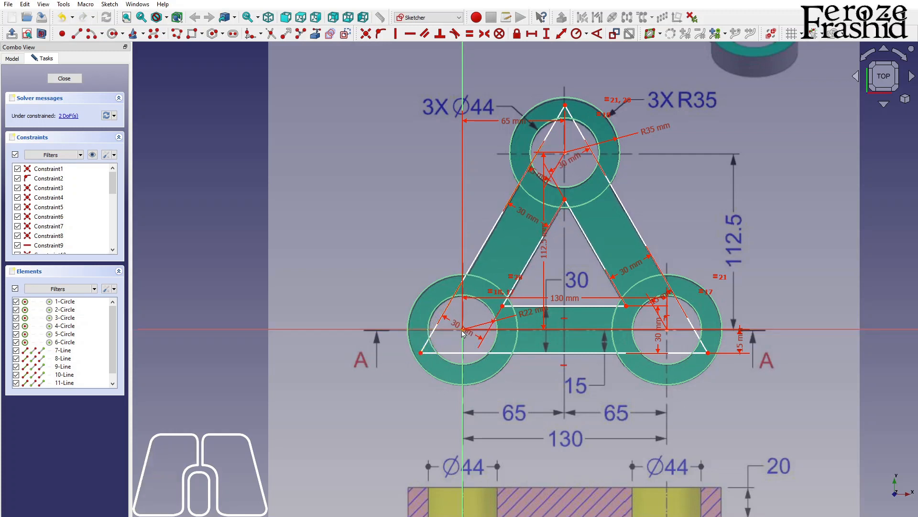
pyautogui.click(449, 307)
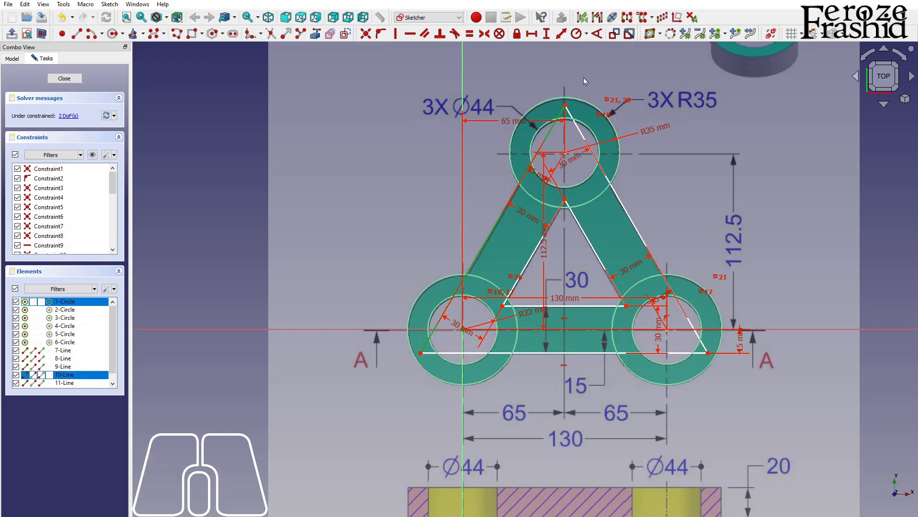
pyautogui.click(562, 36)
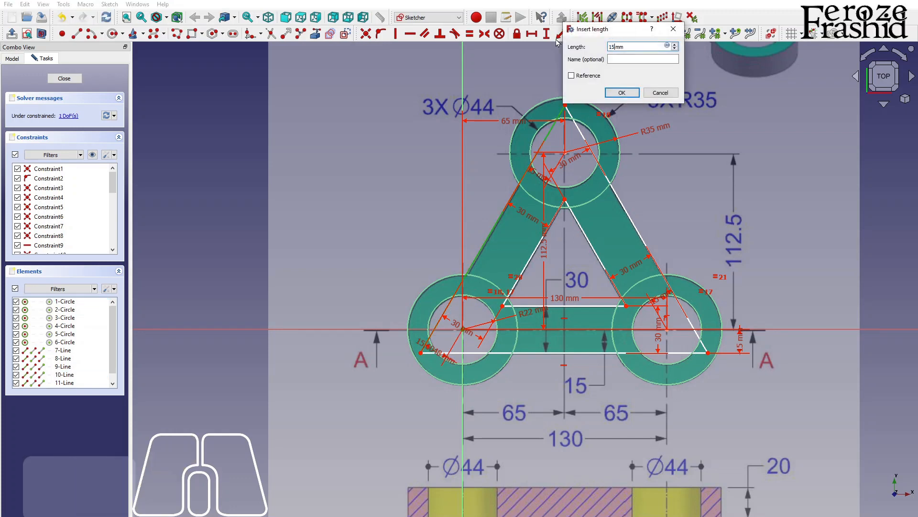
pyautogui.press('Return')
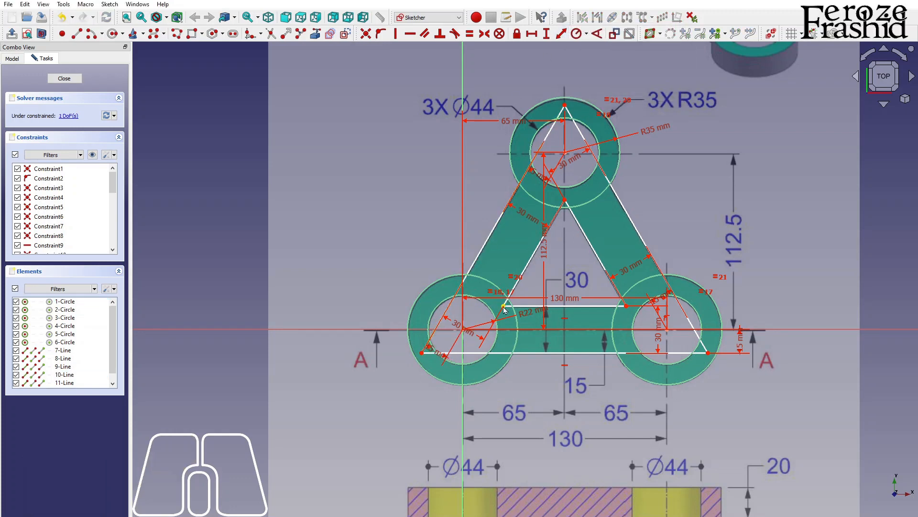
# Step: Constrain the distance from the upper hole's center to the outer triangle's right side to 15 mm
pyautogui.moveTo(503, 306); pyautogui.dragTo(509, 293)
pyautogui.moveTo(565, 200); pyautogui.dragTo(572, 208)
pyautogui.click(565, 154)
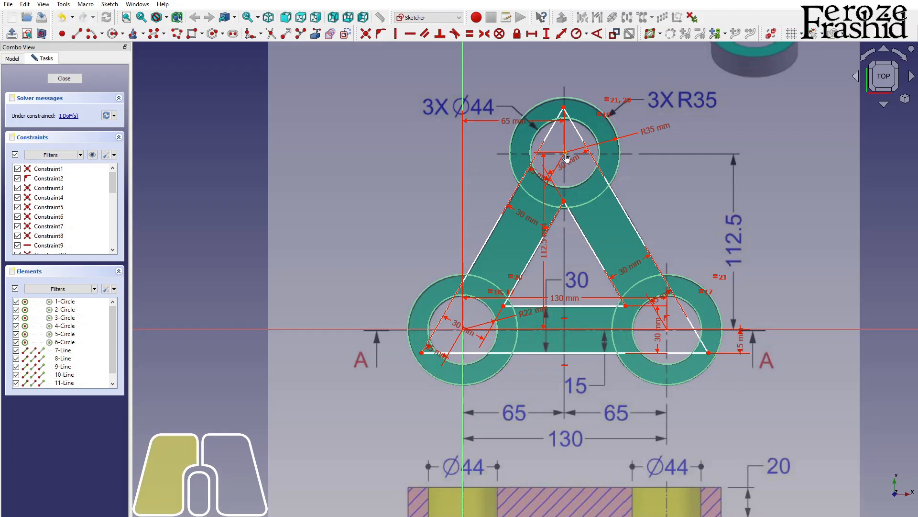
pyautogui.click(581, 139)
pyautogui.click(562, 35)
pyautogui.write('15')
pyautogui.press('Return')
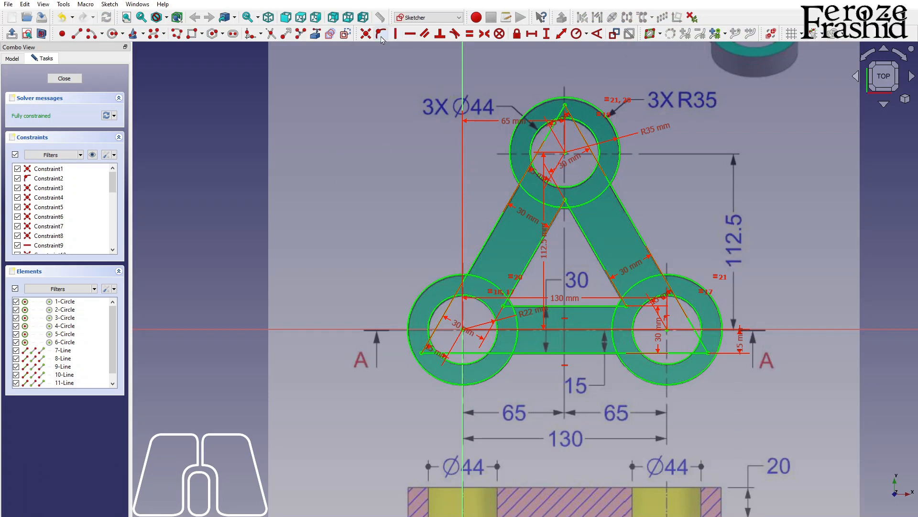
# Step: Trim the ends of the triangle lines that extend inside the lower-left outer circle
pyautogui.click(274, 38)
pyautogui.scroll(3, 446, 356)
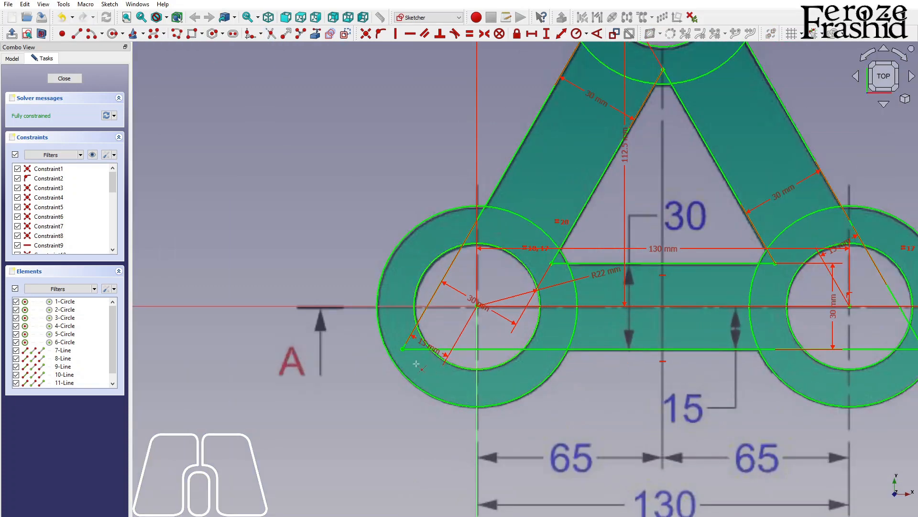
pyautogui.click(417, 350)
pyautogui.click(440, 290)
pyautogui.click(479, 348)
pyautogui.click(538, 349)
pyautogui.click(269, 36)
pyautogui.click(543, 351)
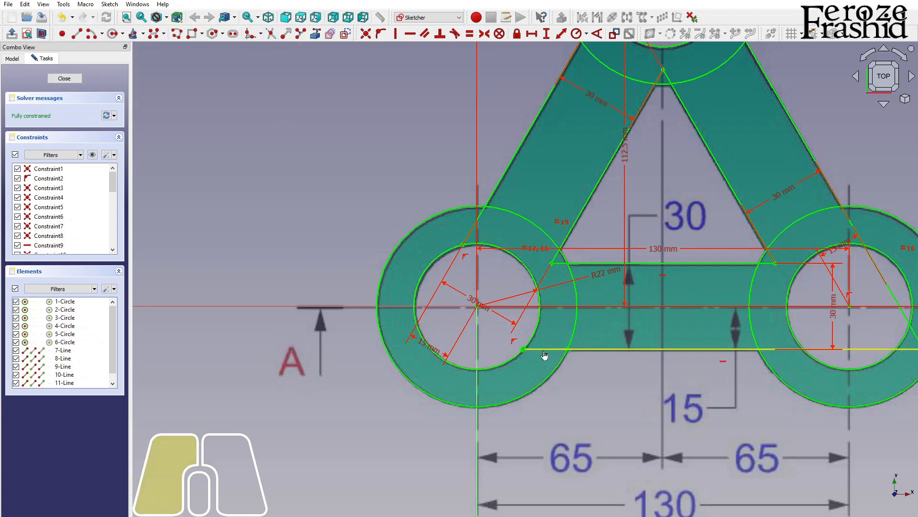
pyautogui.click(558, 263)
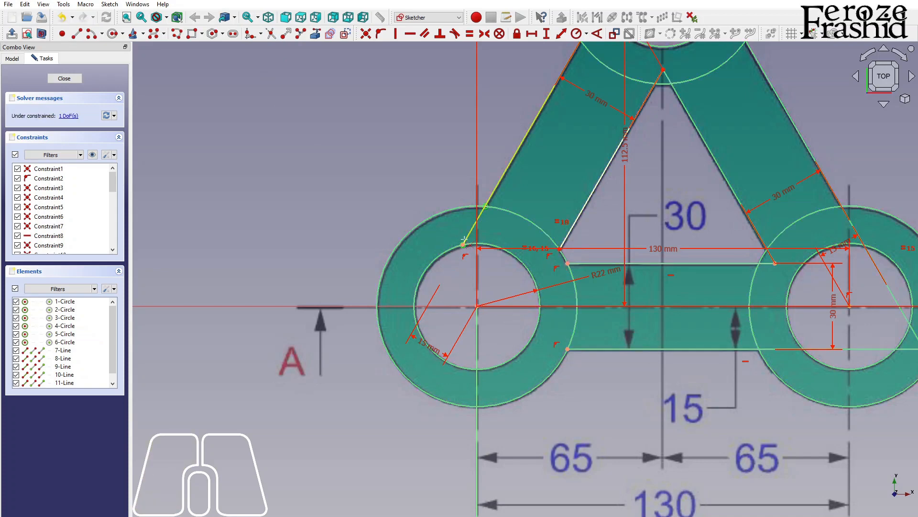
# Step: Trim the ends of the inner and outer triangle lines that extend inside the upper outer circle
pyautogui.scroll(-2, 468, 238)
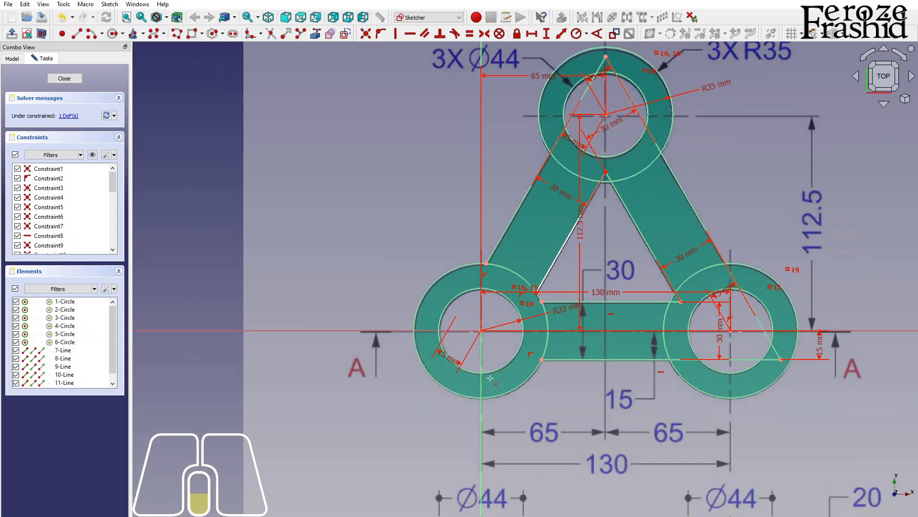
pyautogui.click(601, 66)
pyautogui.click(613, 68)
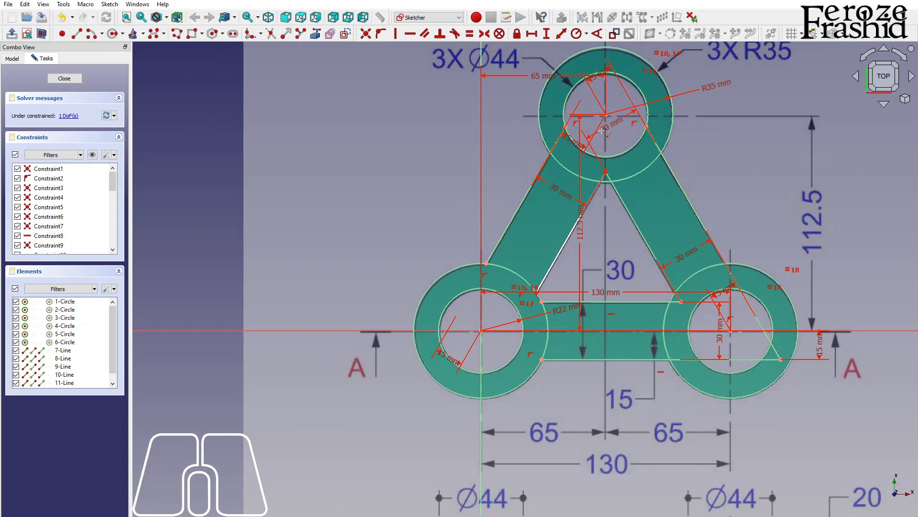
pyautogui.click(610, 178)
pyautogui.click(604, 177)
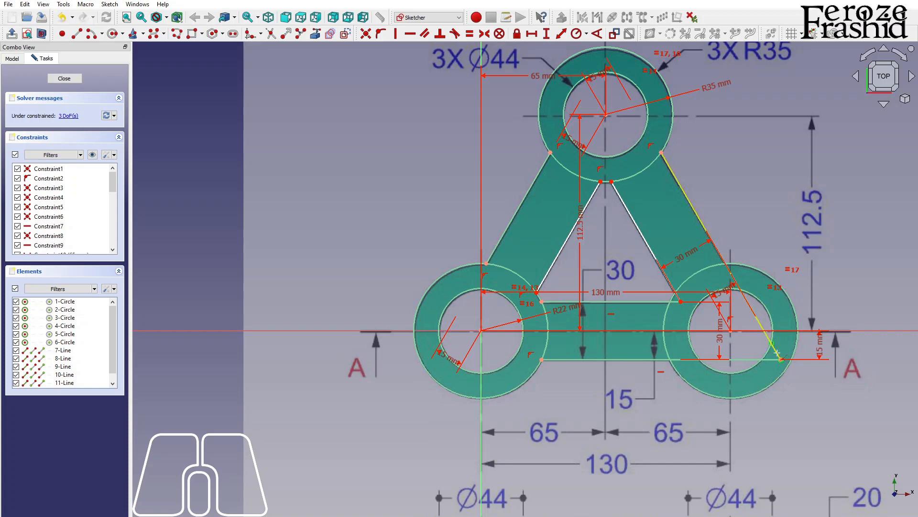
# Step: Trim the ends of the triangle lines that extend inside the lower-right outer circle
pyautogui.click(749, 359)
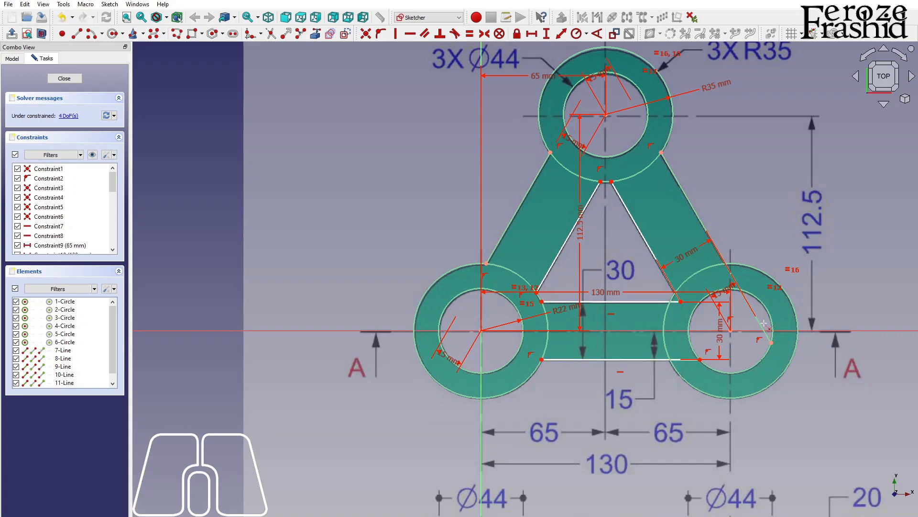
pyautogui.click(675, 301)
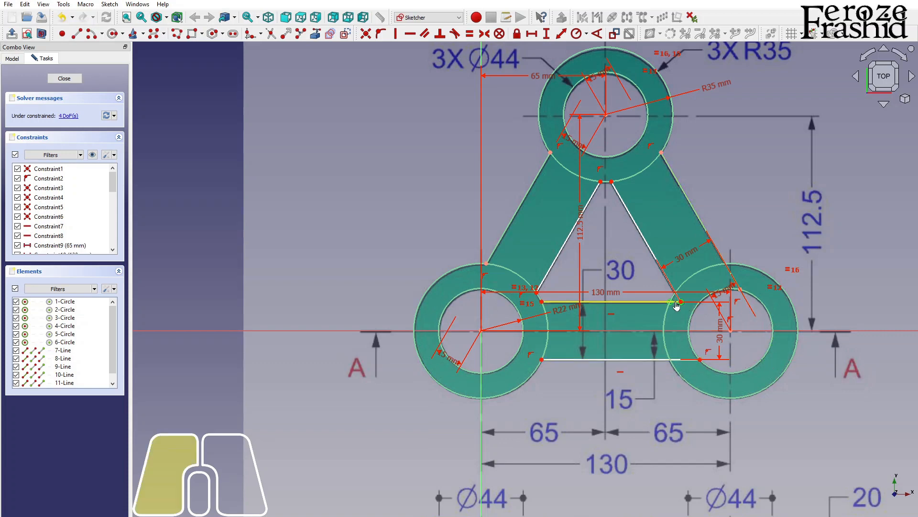
pyautogui.click(678, 296)
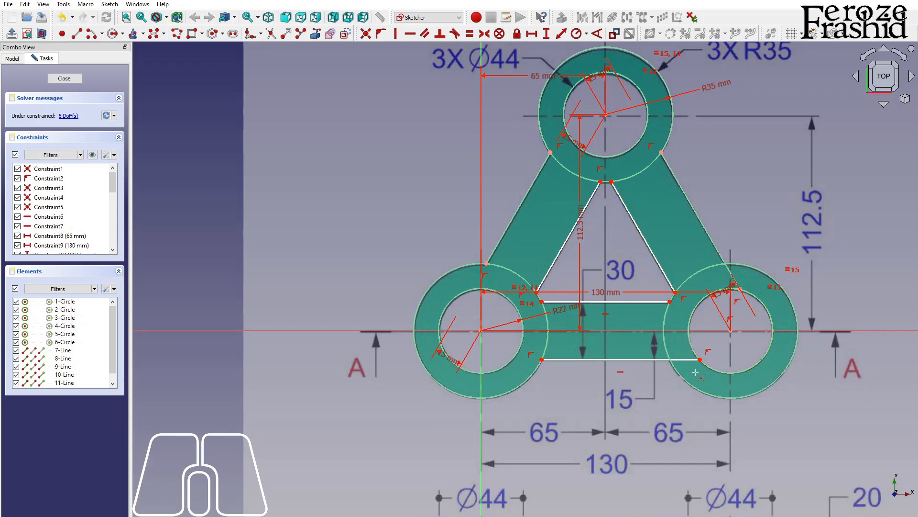
pyautogui.click(693, 360)
pyautogui.rightClick(653, 392)
# Step: Constrain the distance from the lower base line's left endpoint to the horizontal axis to 15 mm
pyautogui.click(541, 360)
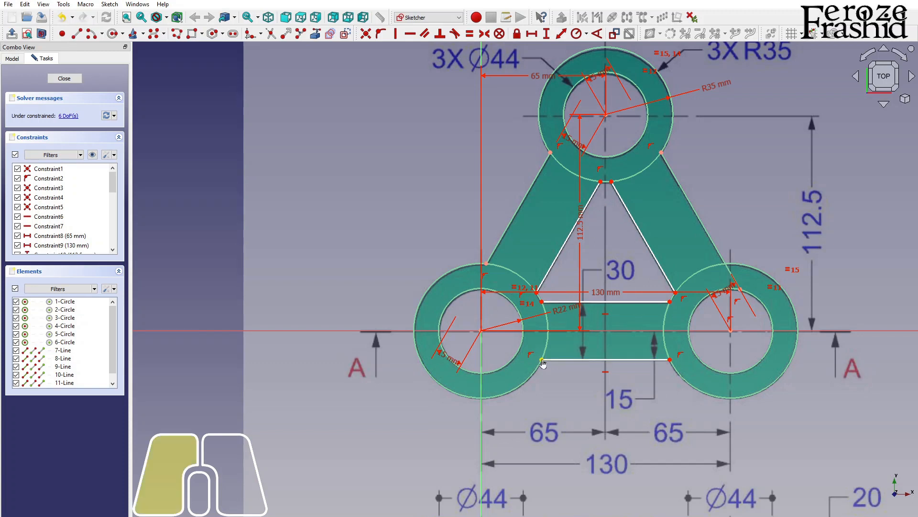
pyautogui.click(559, 331)
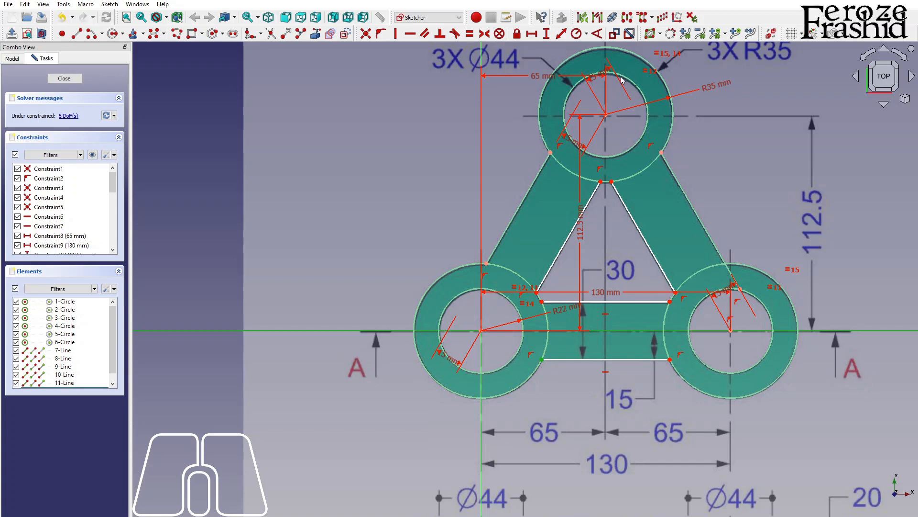
pyautogui.click(561, 36)
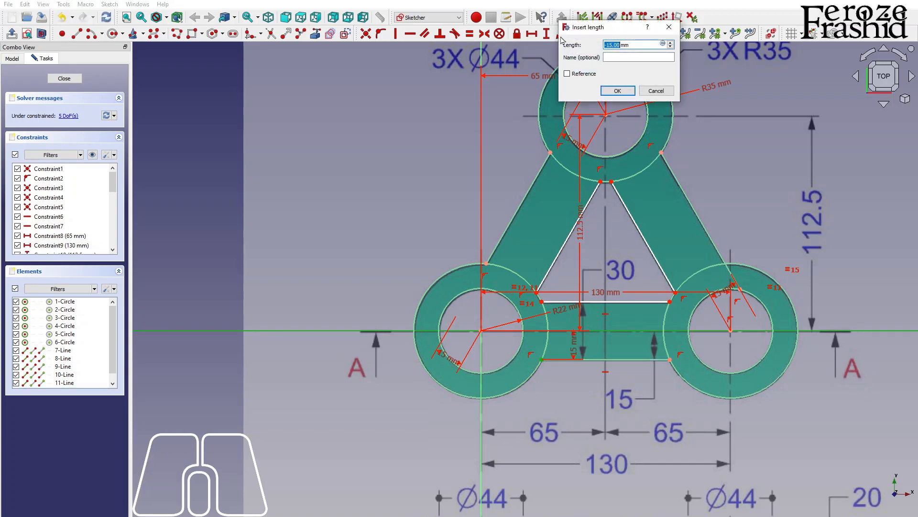
pyautogui.press('Return')
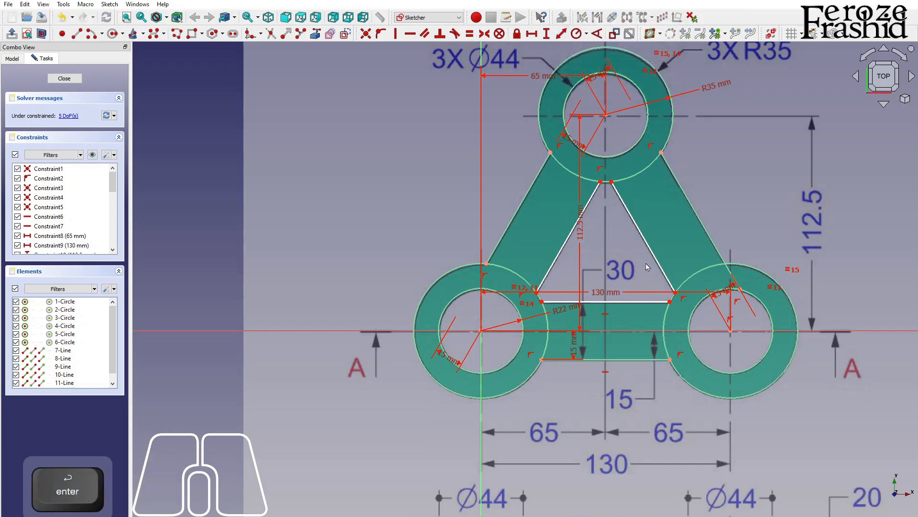
# Step: Constrain the vertical distance from the upper base line's right endpoint to the horizontal axis to 15 mm
pyautogui.click(670, 302)
pyautogui.click(672, 331)
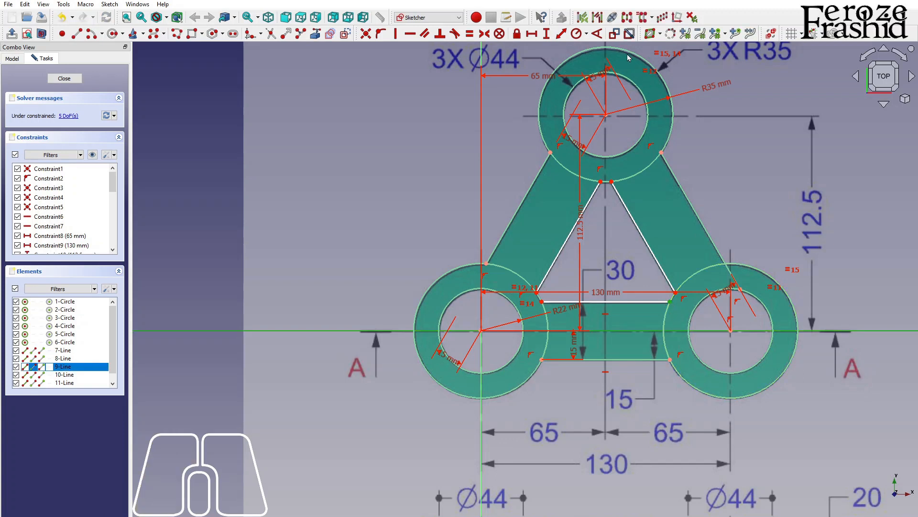
pyautogui.click(561, 34)
pyautogui.write('1mm')
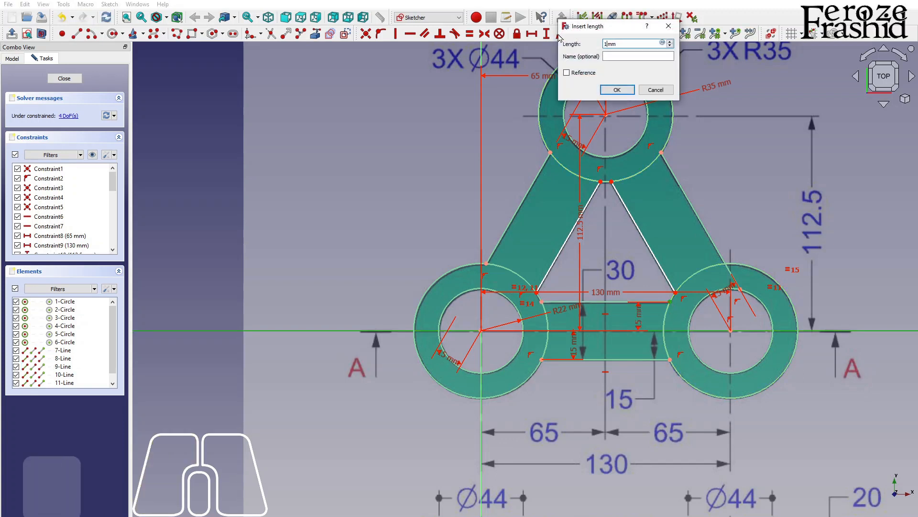
pyautogui.write('5')
pyautogui.press('Return')
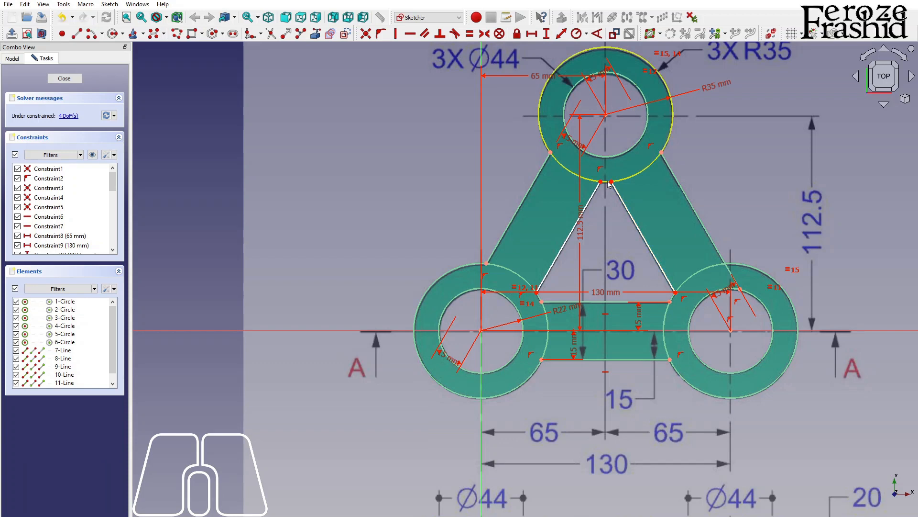
# Step: Make the inner and outer edge lines parallel on the triangle's right arm and on its left arm
pyautogui.click(620, 201)
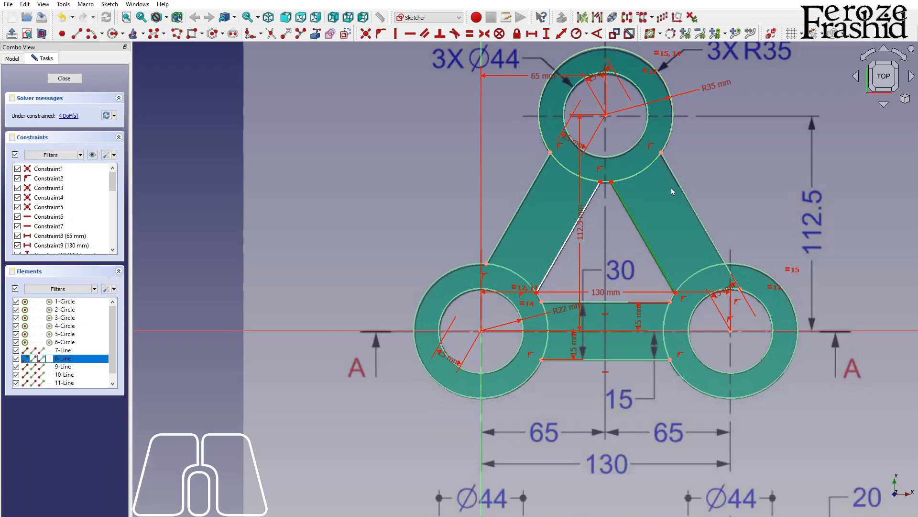
pyautogui.click(683, 190)
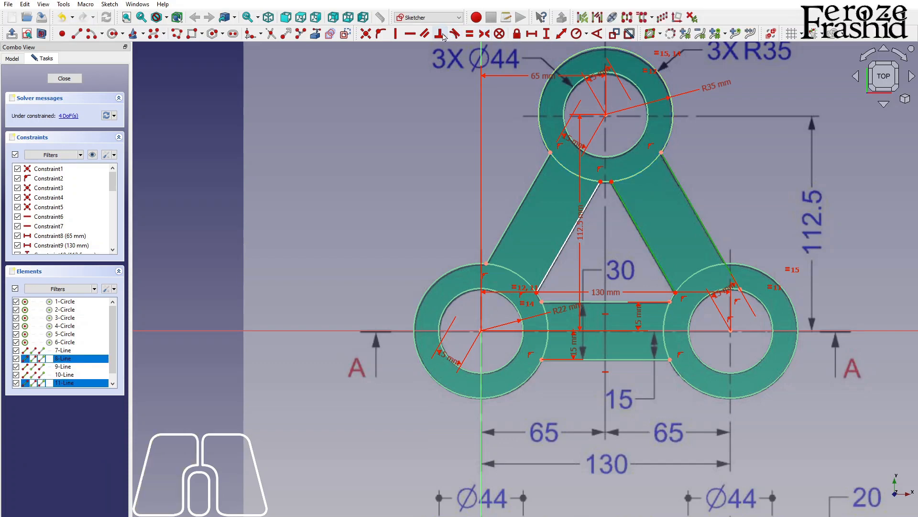
pyautogui.click(425, 33)
pyautogui.click(567, 237)
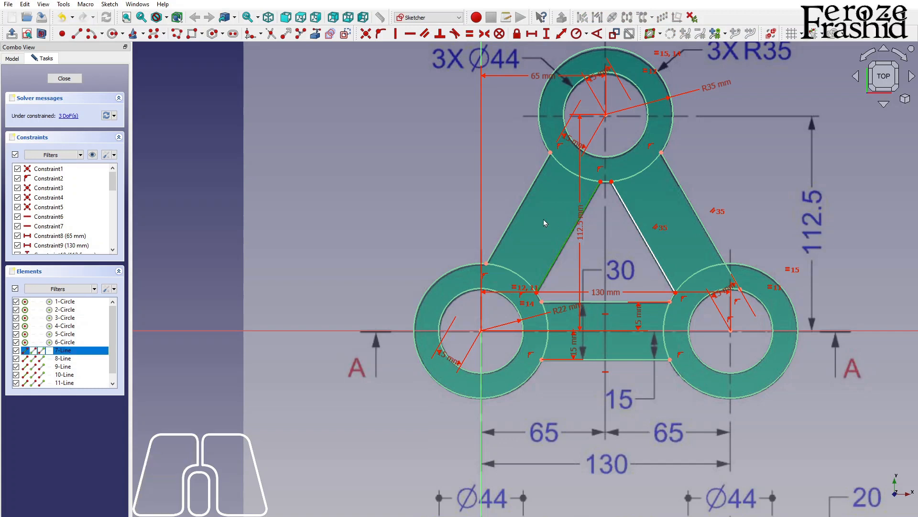
pyautogui.click(521, 206)
pyautogui.click(426, 33)
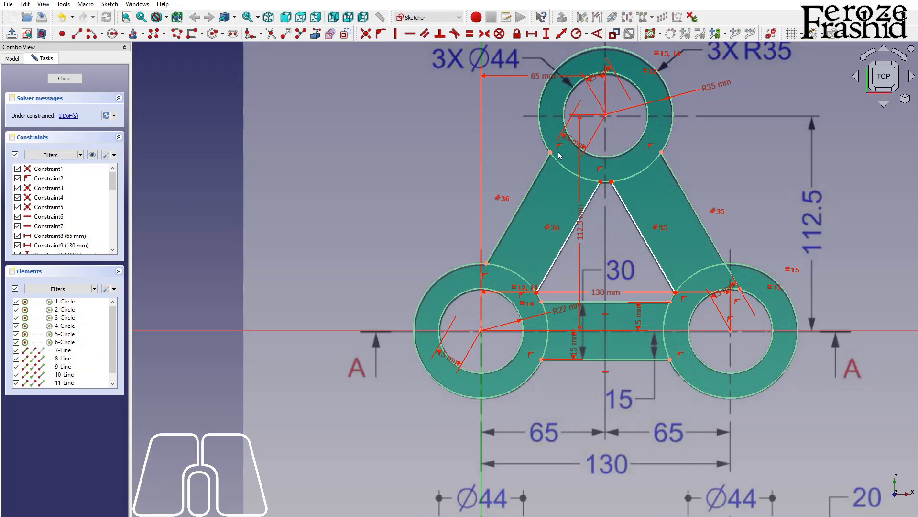
# Step: Constrain the distance between the upper endpoints of the left arm's inner and outer lines to 30 mm
pyautogui.click(601, 183)
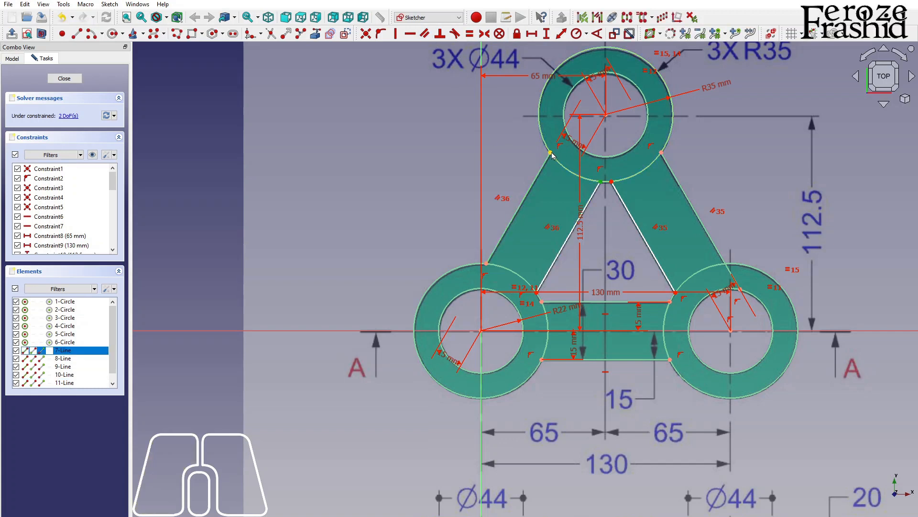
pyautogui.click(551, 153)
pyautogui.click(562, 37)
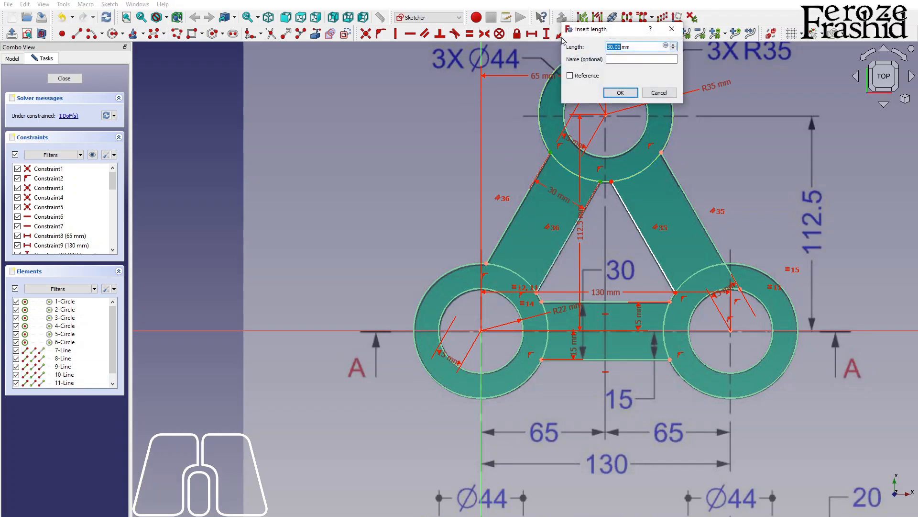
pyautogui.write('30')
pyautogui.press('Return')
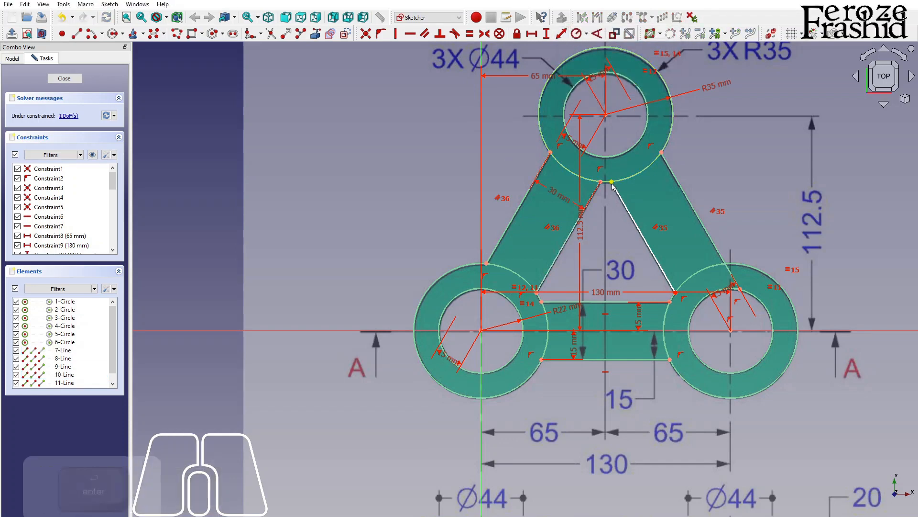
# Step: Constrain the distance between the upper endpoints of the right arm's lines to 30 mm and close the sketch
pyautogui.click(661, 154)
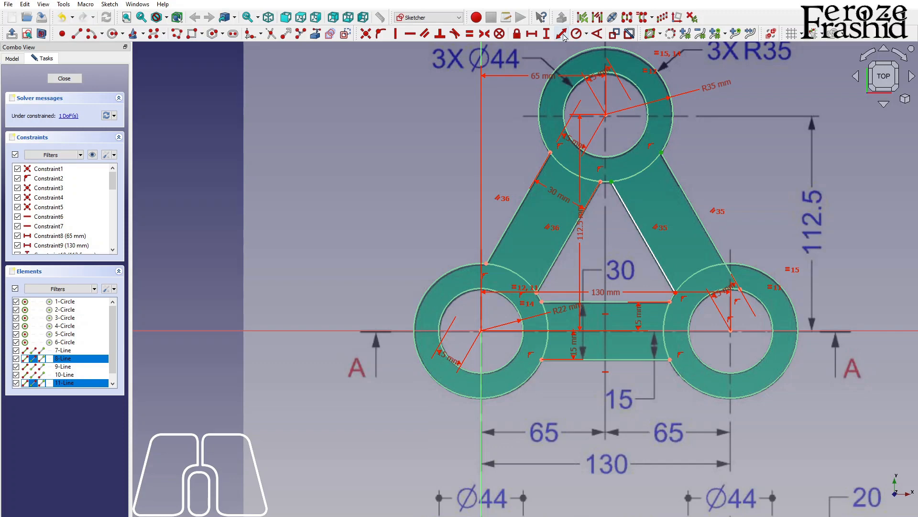
pyautogui.click(562, 34)
pyautogui.write('30')
pyautogui.press('Return')
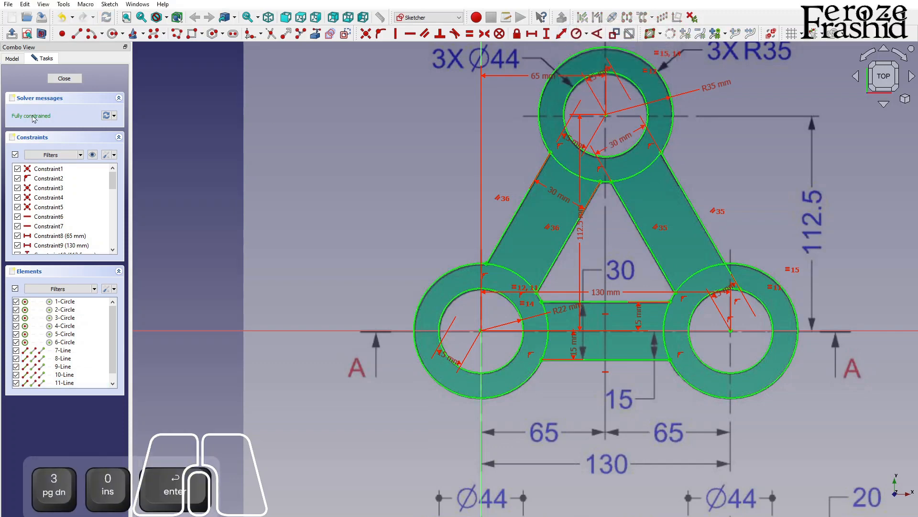
pyautogui.click(64, 78)
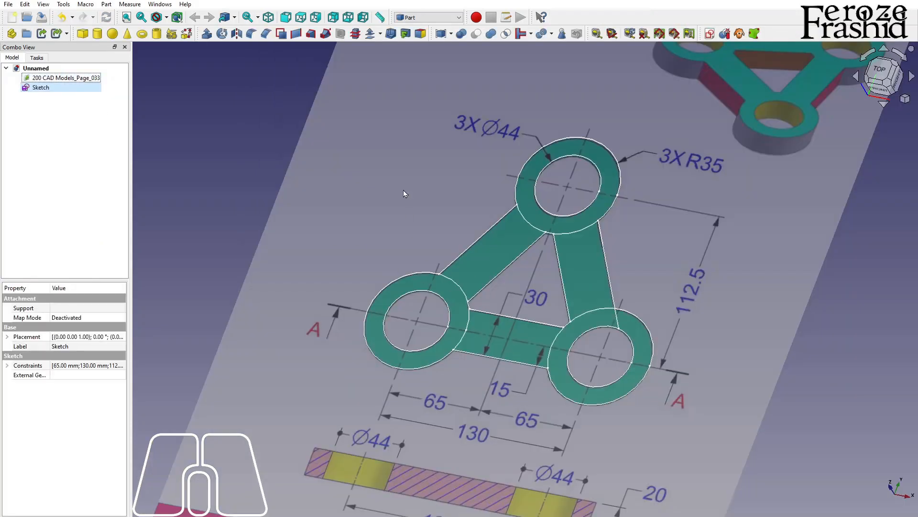
# Step: Try extruding the untrimmed sketch 20 mm along its normal without creating a solid, and delete that extrusion
pyautogui.moveTo(542, 291); pyautogui.dragTo(564, 277, button='middle')
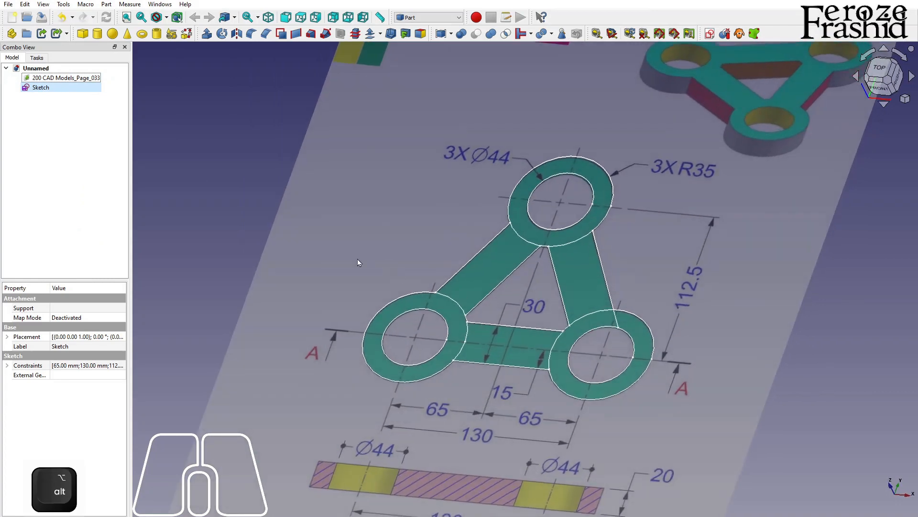
pyautogui.click(72, 89)
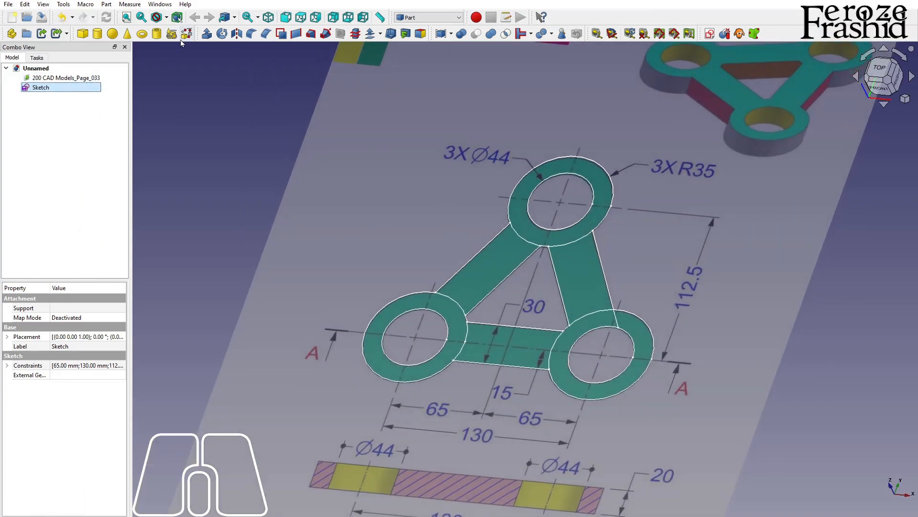
pyautogui.click(207, 35)
pyautogui.write('20')
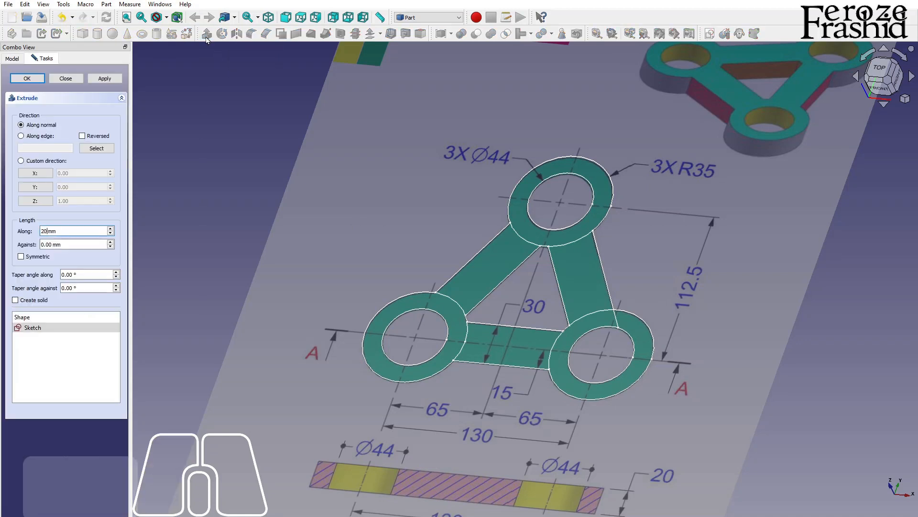
pyautogui.press('Return')
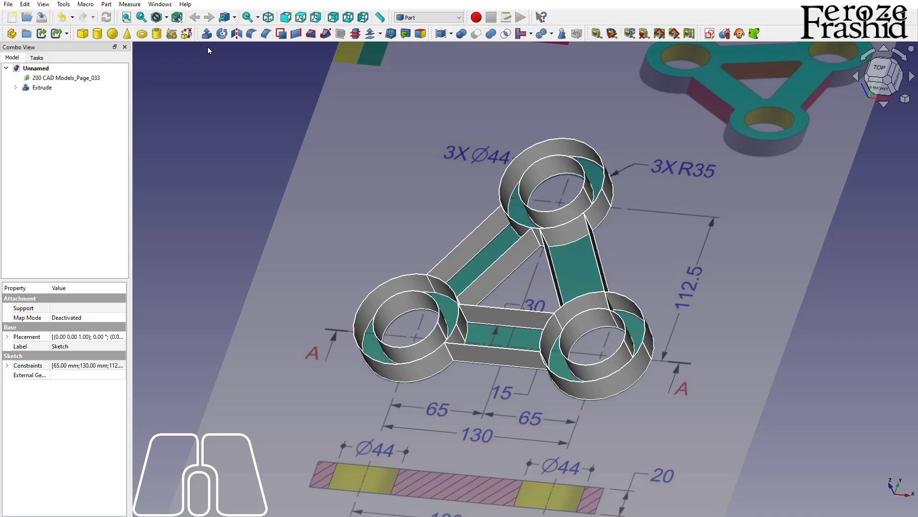
pyautogui.click(42, 88)
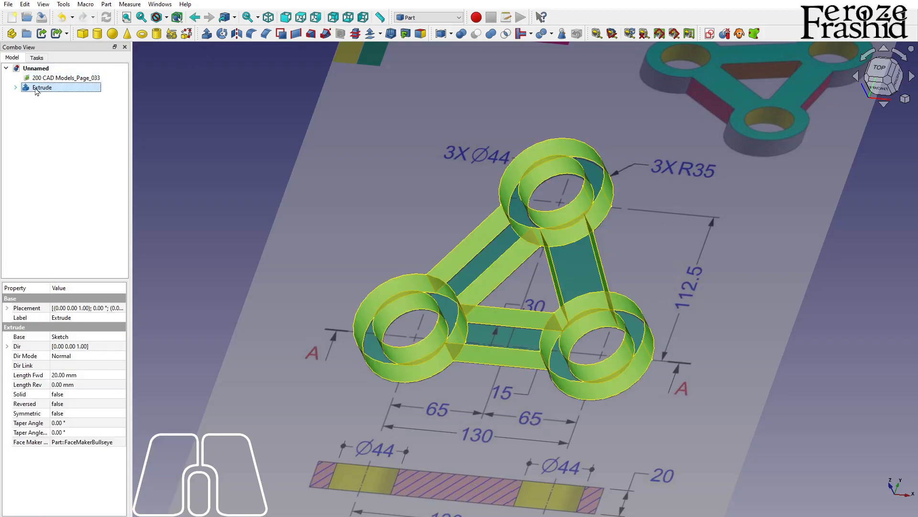
pyautogui.press('Delete')
# Step: Reopen the link sketch, trim the outer circle segments that cross the arms at all three corners, and close the sketch
pyautogui.doubleClick(47, 89)
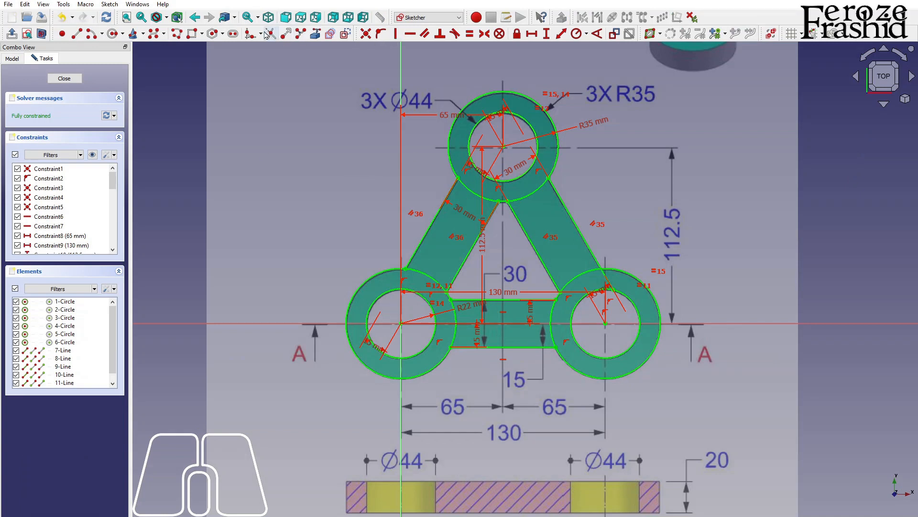
pyautogui.click(271, 35)
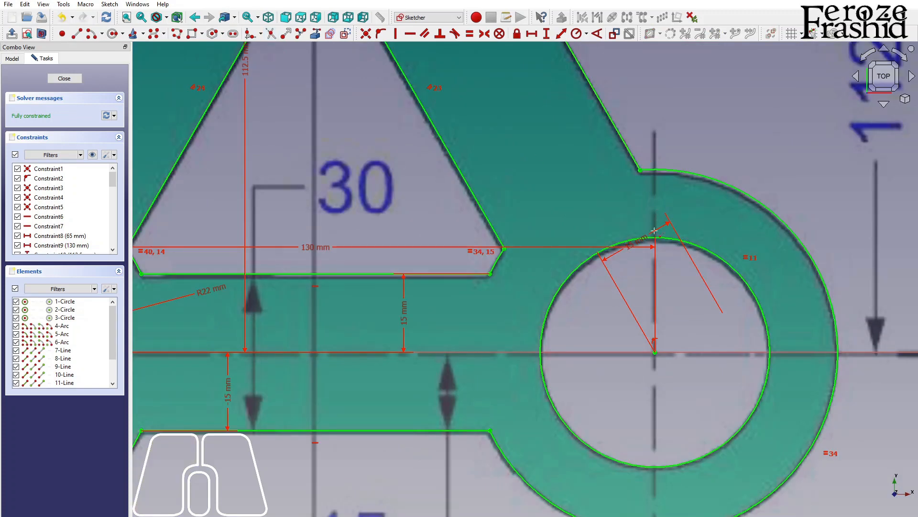
pyautogui.scroll(-4, 657, 311)
pyautogui.click(65, 78)
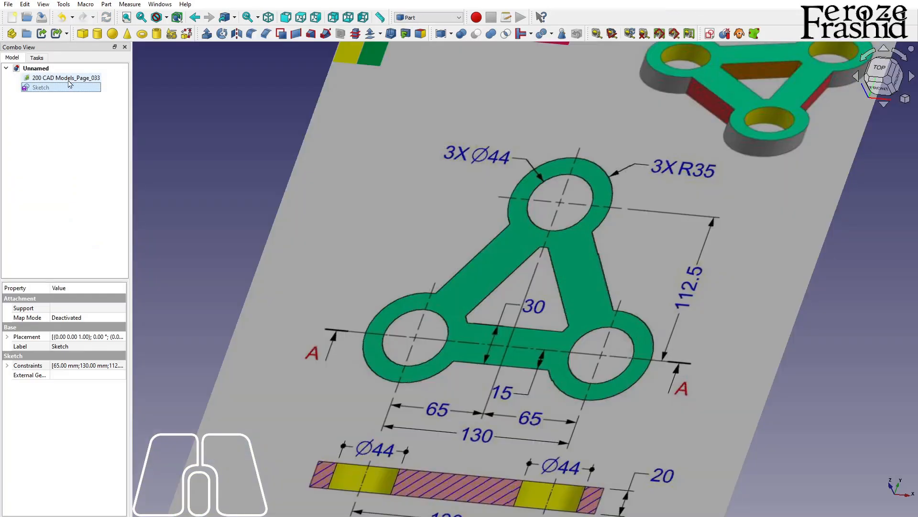
# Step: Extrude the trimmed sketch 20 mm along its normal as a solid
pyautogui.click(205, 33)
pyautogui.write('20')
pyautogui.press('Return')
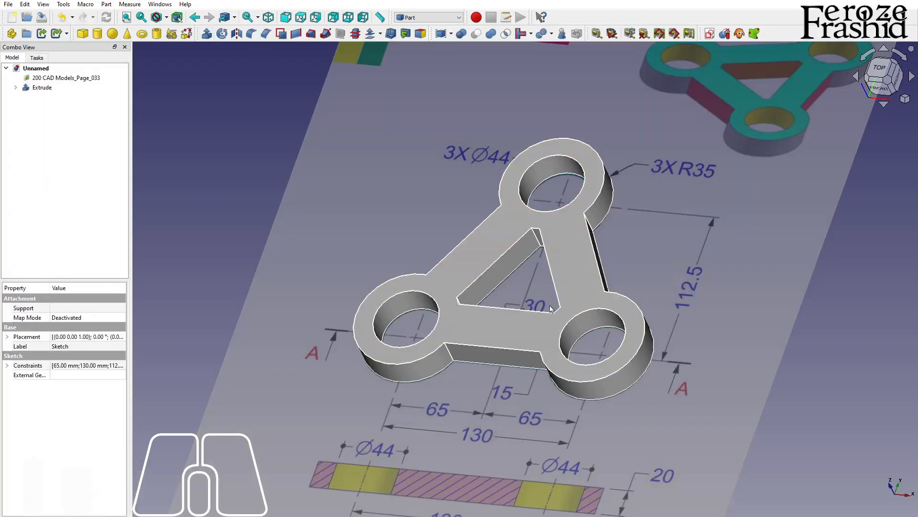
# Step: Inspect the extruded link from different angles and distances against the reference drawing
pyautogui.scroll(-2, 542, 318)
pyautogui.moveTo(541, 318)
pyautogui.keyDown('alt'); pyautogui.mouseDown()
pyautogui.moveTo(549, 287)
pyautogui.moveTo(542, 321)
pyautogui.mouseUp(); pyautogui.keyUp('alt')
pyautogui.scroll(1, 542, 321)
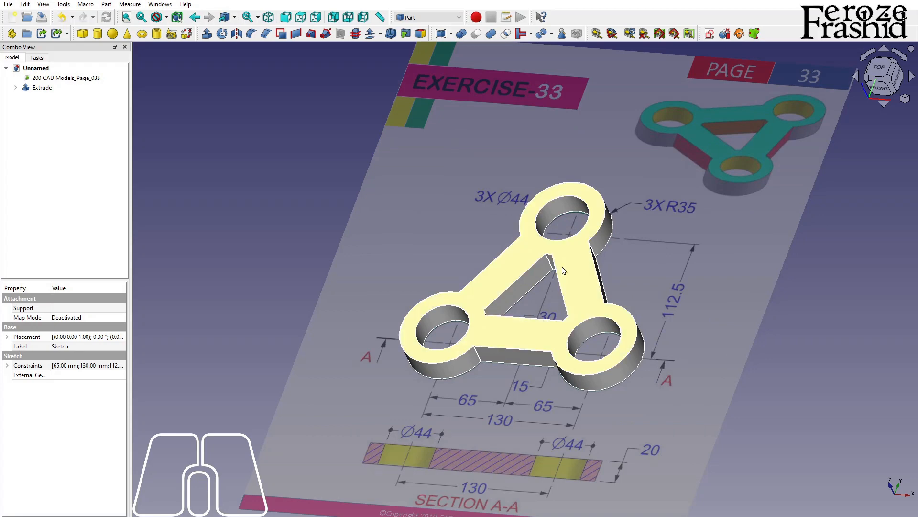
pyautogui.scroll(-1, 549, 303)
pyautogui.keyDown('alt'); pyautogui.moveTo(537, 370); pyautogui.dragTo(519, 376); pyautogui.keyUp('alt')
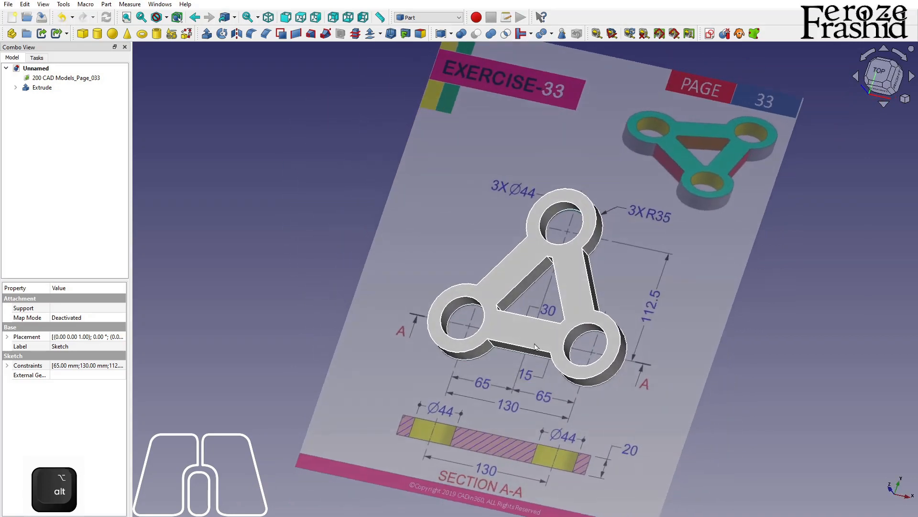
pyautogui.scroll(2, 583, 285)
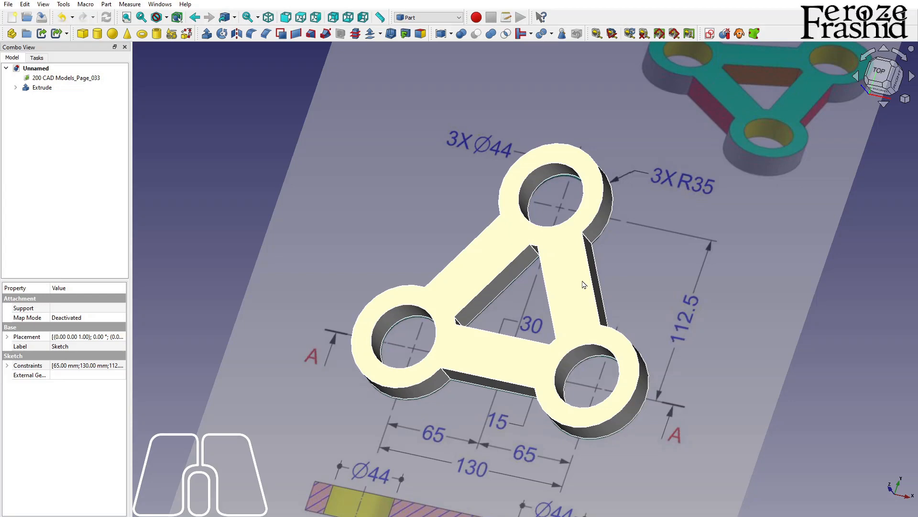
pyautogui.scroll(-3, 505, 285)
pyautogui.scroll(4, 470, 281)
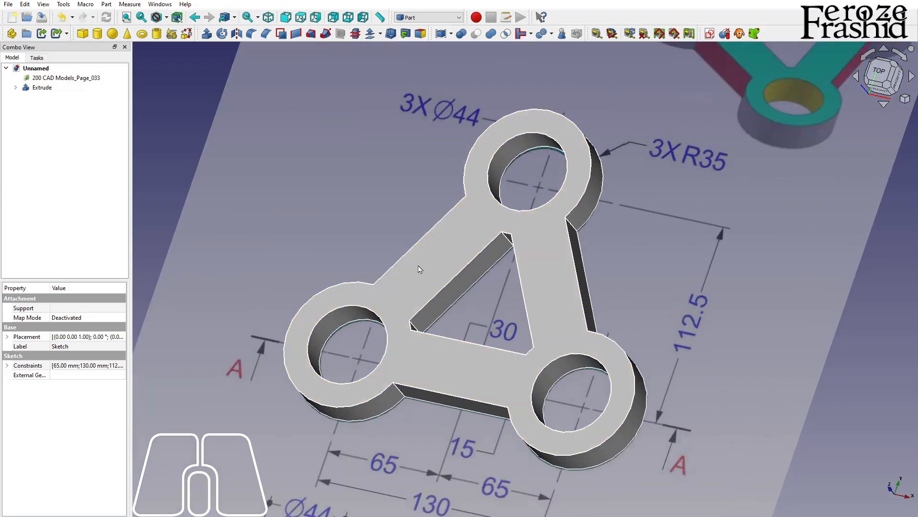
pyautogui.click(34, 132)
pyautogui.scroll(-2, 260, 238)
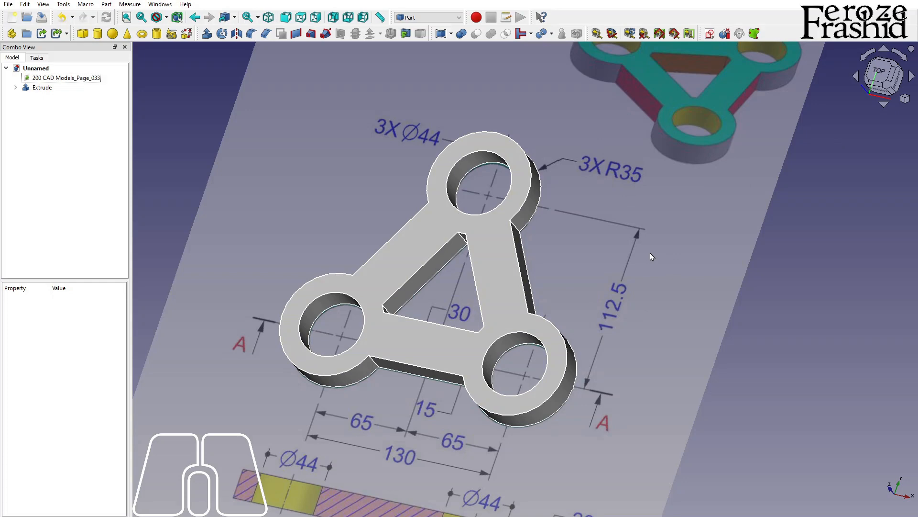
pyautogui.press('ctrl')
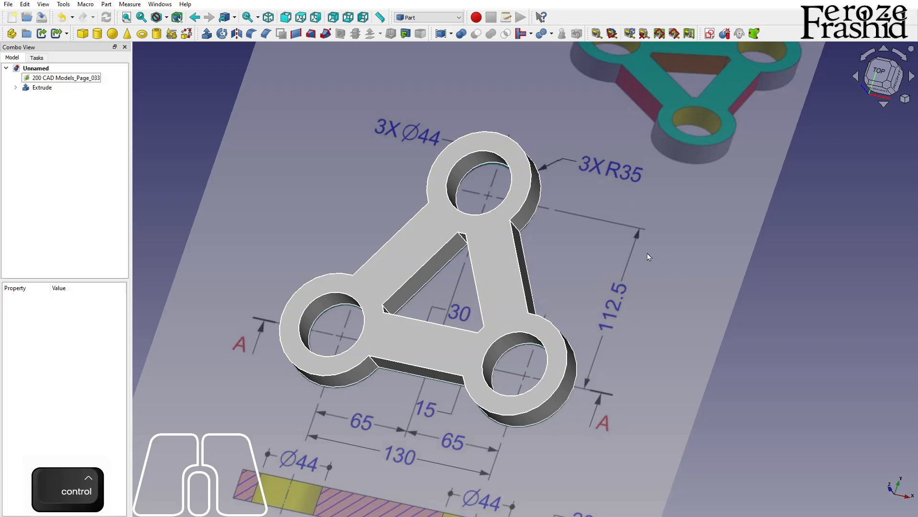
pyautogui.scroll(-3, 647, 254)
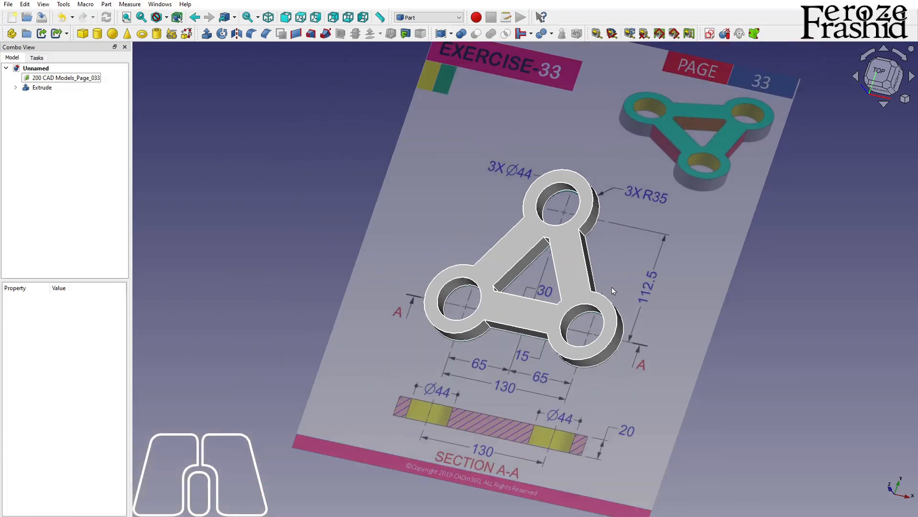
pyautogui.press('alt')
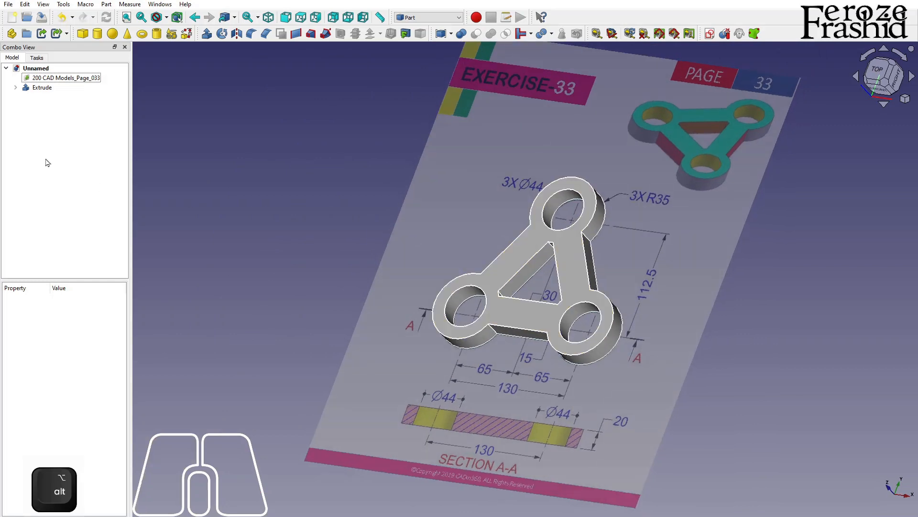
# Step: Hide the extruded link and show the reference drawing in the top view
pyautogui.click(42, 87)
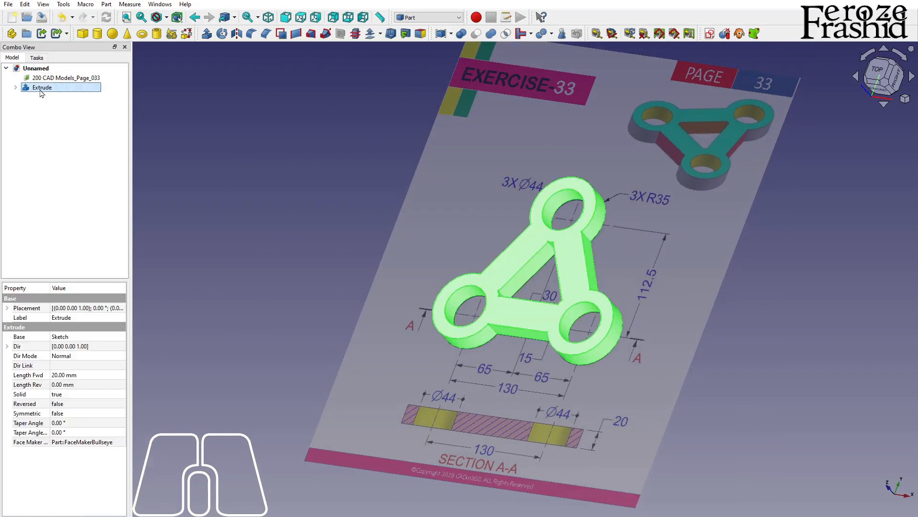
pyautogui.press('space')
pyautogui.click(875, 76)
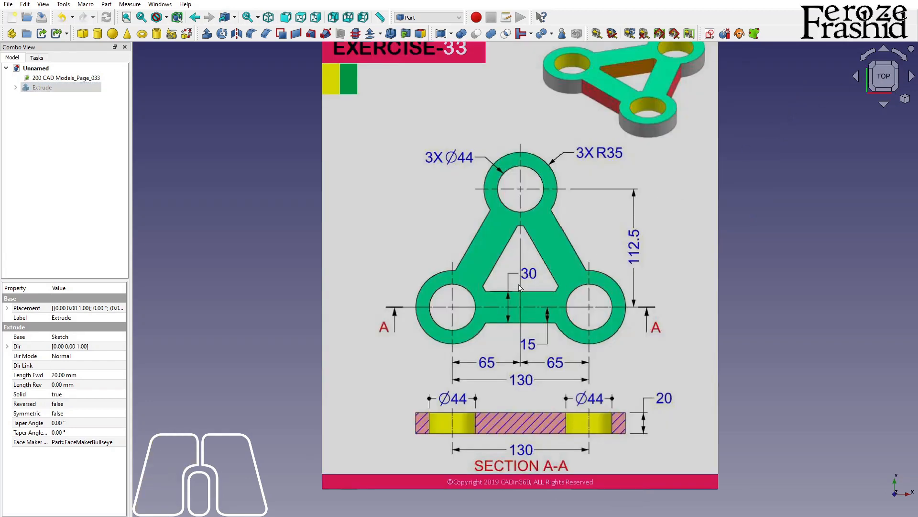
pyautogui.scroll(-1, 570, 284)
pyautogui.scroll(2, 532, 202)
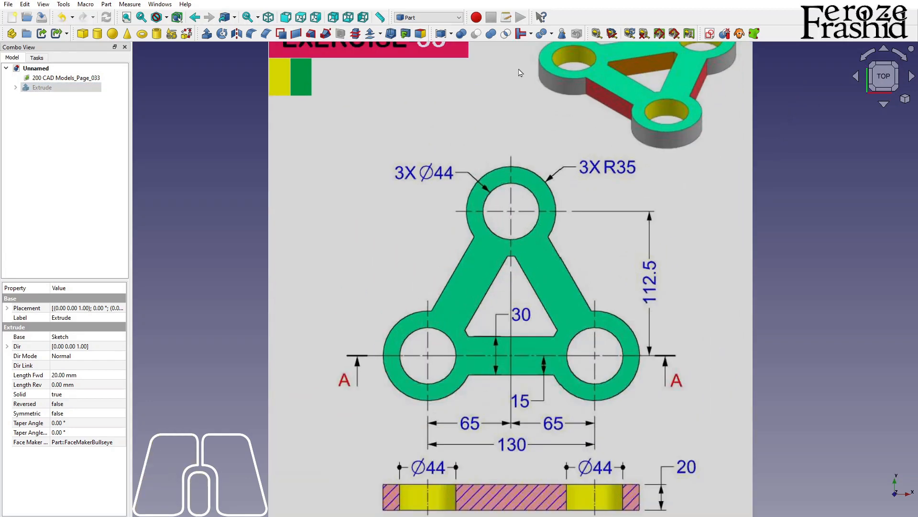
pyautogui.click(531, 34)
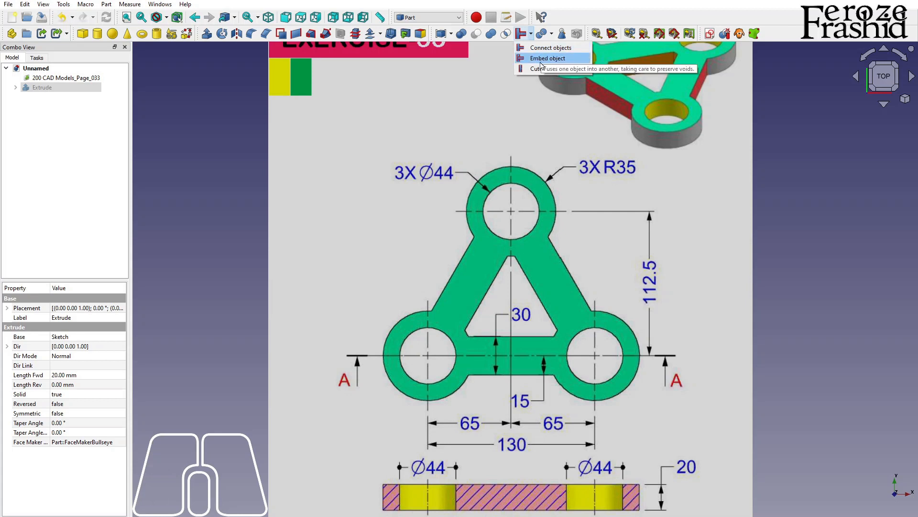
pyautogui.click(342, 154)
pyautogui.click(243, 171)
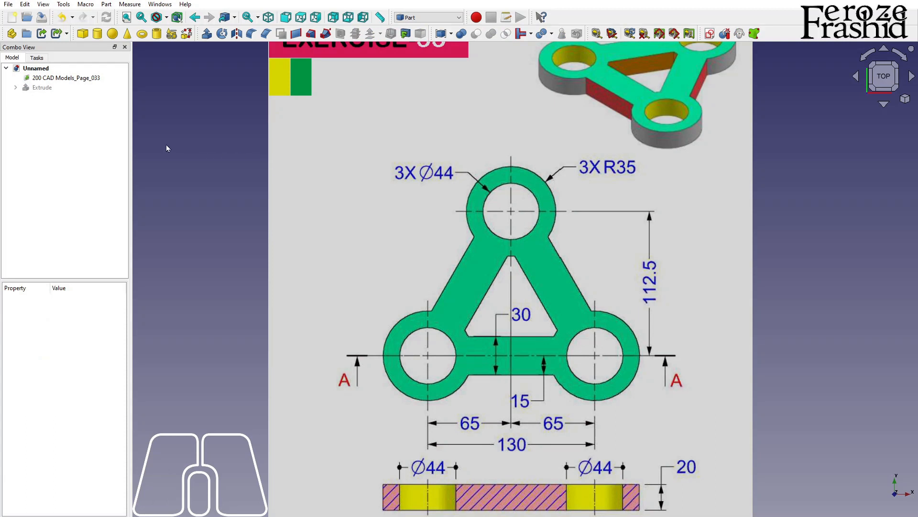
# Step: Create a tube primitive with a 35 mm outer radius, 22 mm inner radius and 20 mm height
pyautogui.click(56, 142)
pyautogui.click(843, 189)
pyautogui.click(157, 34)
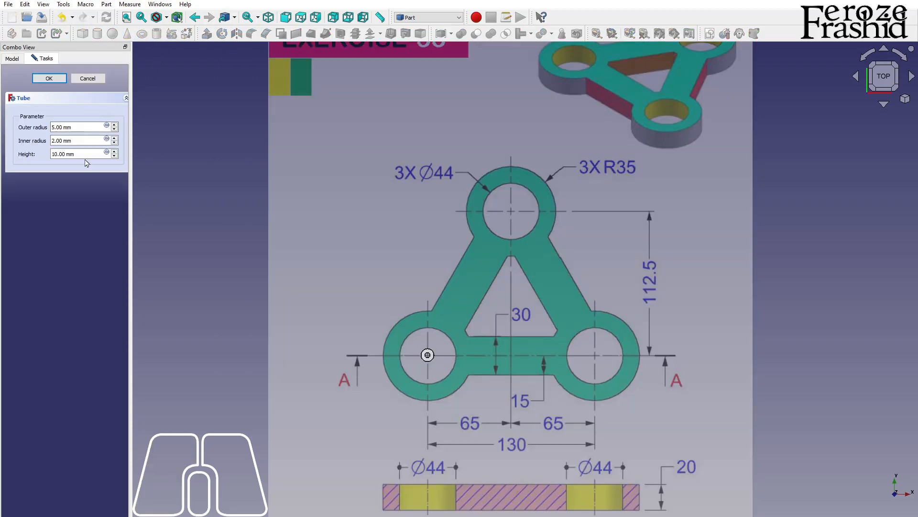
pyautogui.click(53, 127)
pyautogui.write('3')
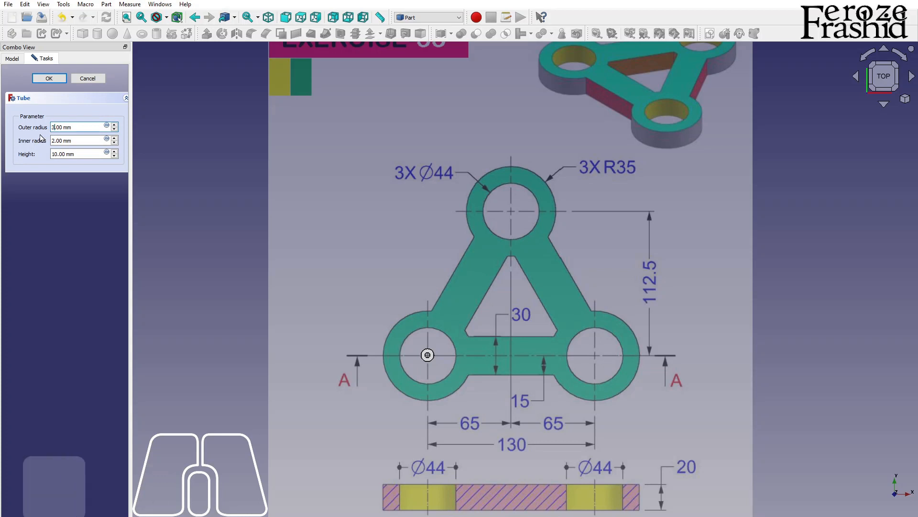
pyautogui.click(51, 140)
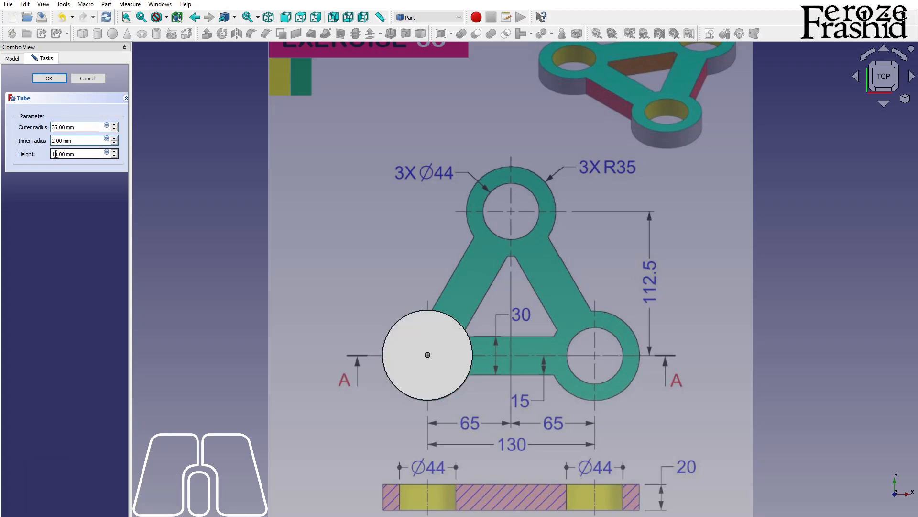
pyautogui.write('2')
pyautogui.click(56, 155)
pyautogui.hotkey('shift', 'Left')
pyautogui.write('2')
pyautogui.press('Return')
# Step: Duplicate the tube twice
pyautogui.click(31, 101)
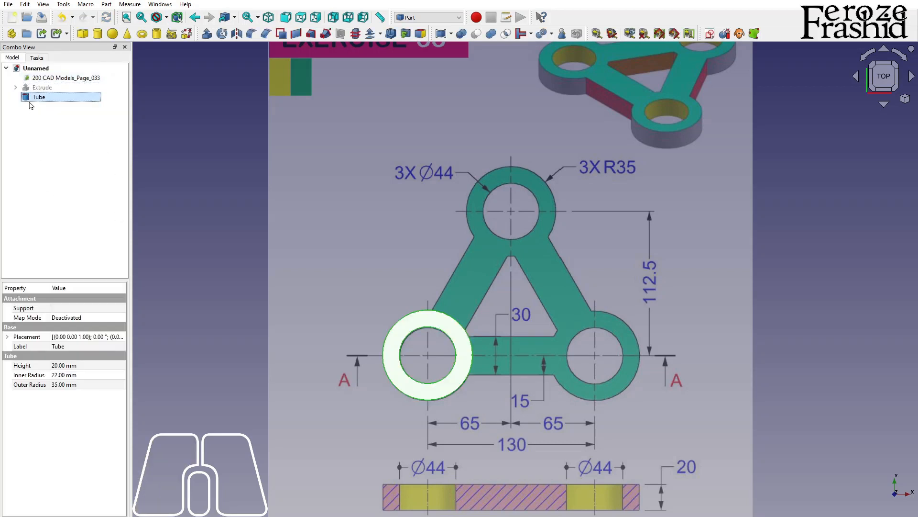
pyautogui.hotkey('ctrl', 'v')
pyautogui.hotkey('ctrl', 'v')
# Step: Set the first tube copy's X position to 130 mm
pyautogui.click(43, 109)
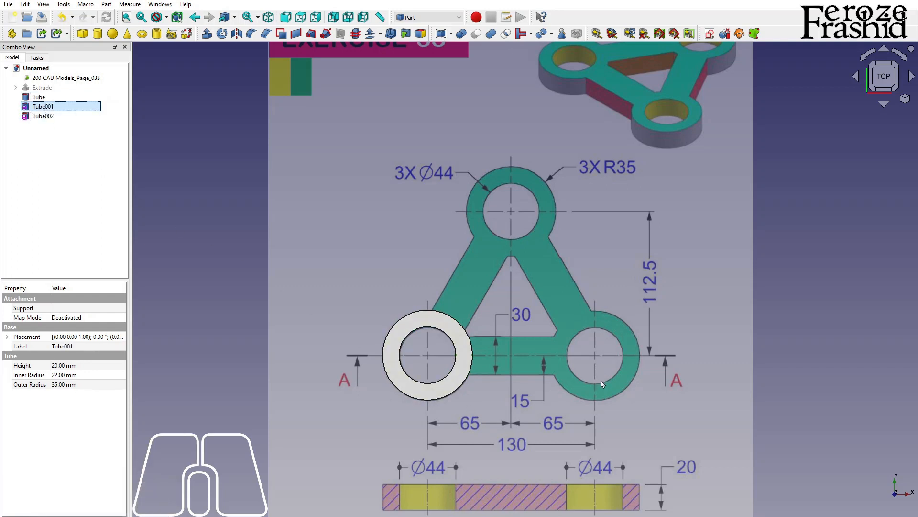
pyautogui.click(7, 337)
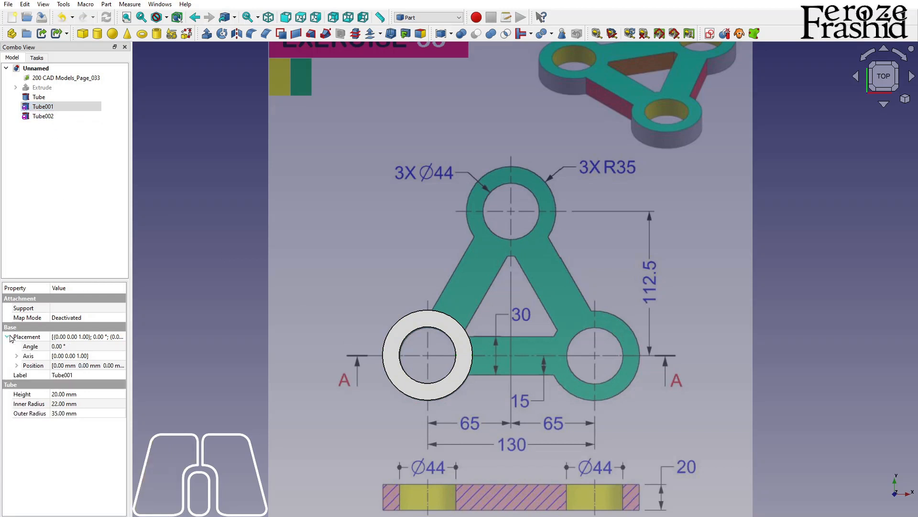
pyautogui.click(17, 366)
pyautogui.click(72, 375)
pyautogui.write('130')
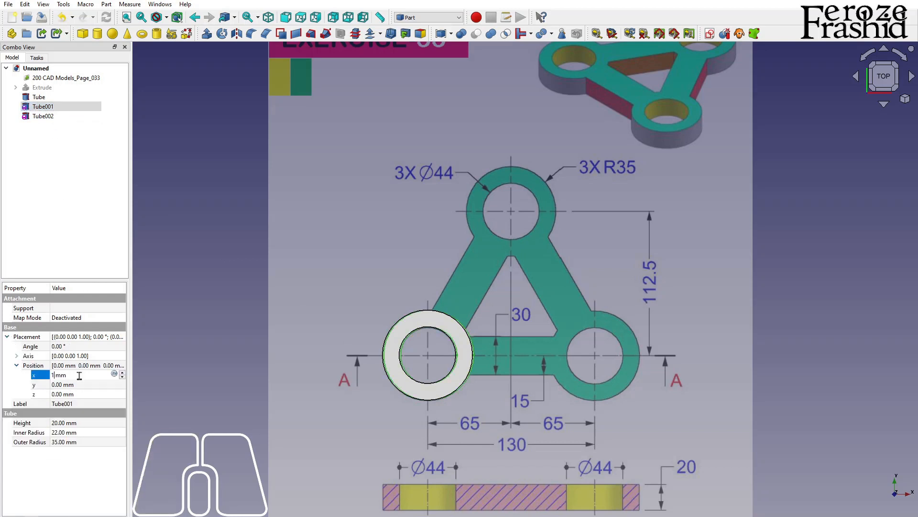
pyautogui.press('Return')
# Step: Position the second tube copy at X 65 mm and Y 112.5 mm
pyautogui.click(43, 115)
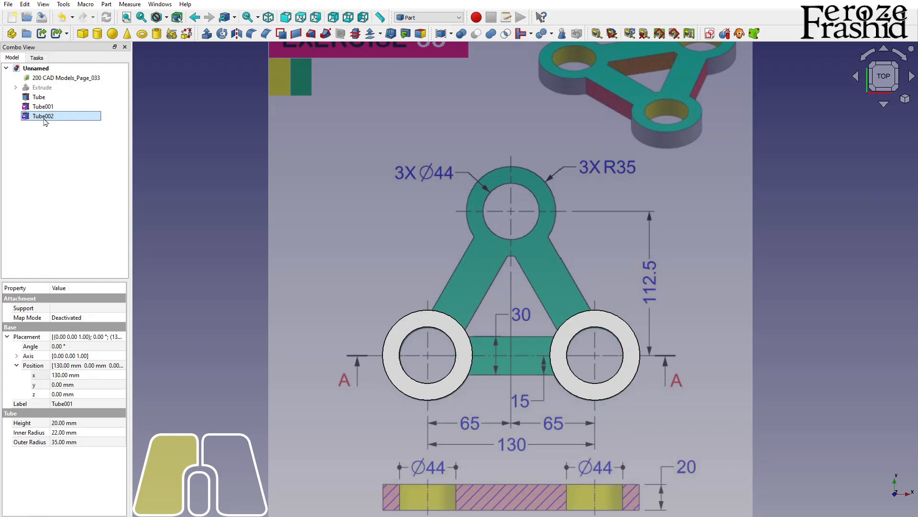
pyautogui.click(60, 375)
pyautogui.write('65')
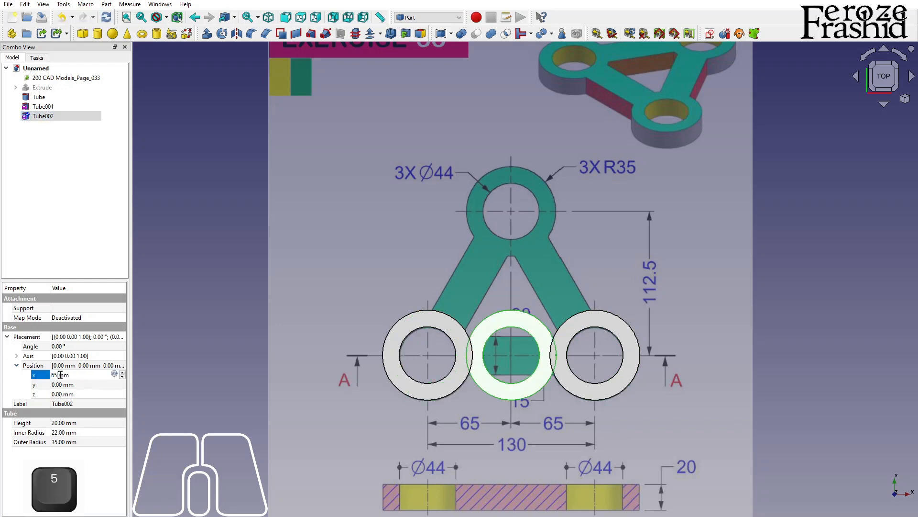
pyautogui.press('Return')
pyautogui.click(67, 384)
pyautogui.write('112.5')
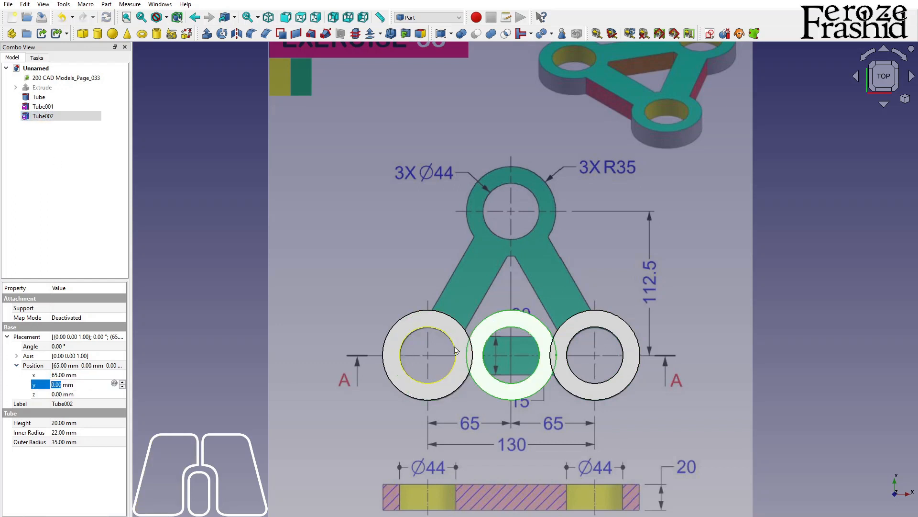
pyautogui.press('Return')
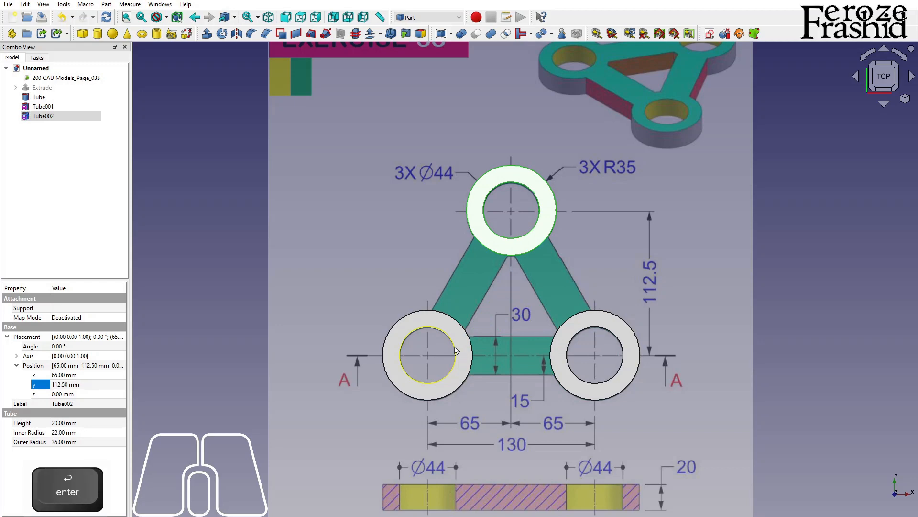
# Step: Create a sketch on the XY plane and reference the hole edges of the top and lower-right tubes as external geometry
pyautogui.click(240, 285)
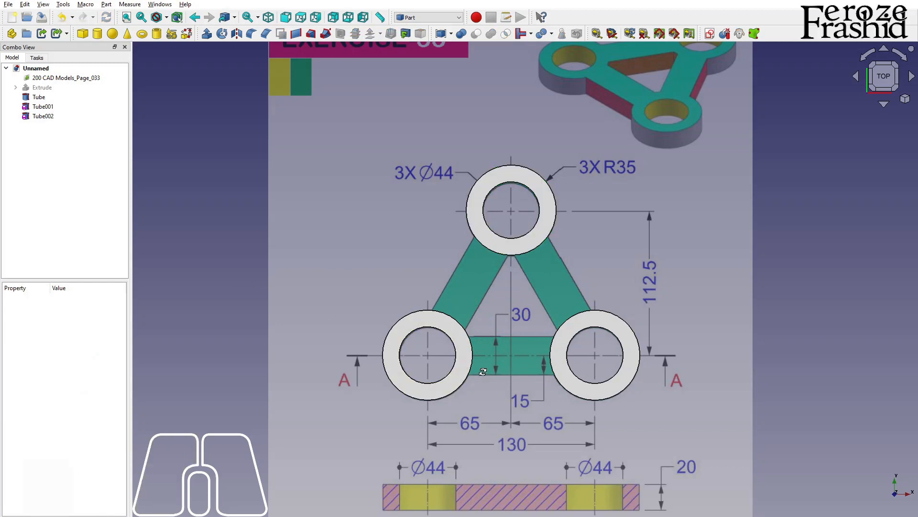
pyautogui.press('alt')
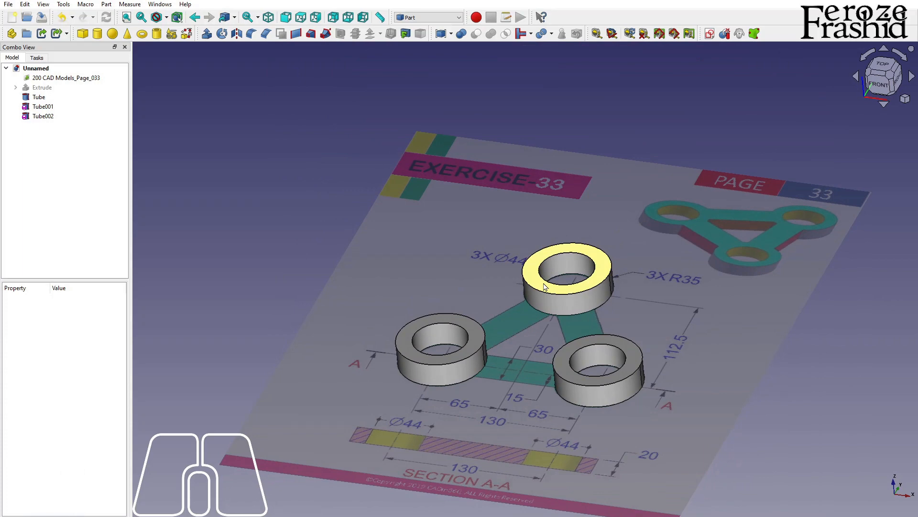
pyautogui.press('alt')
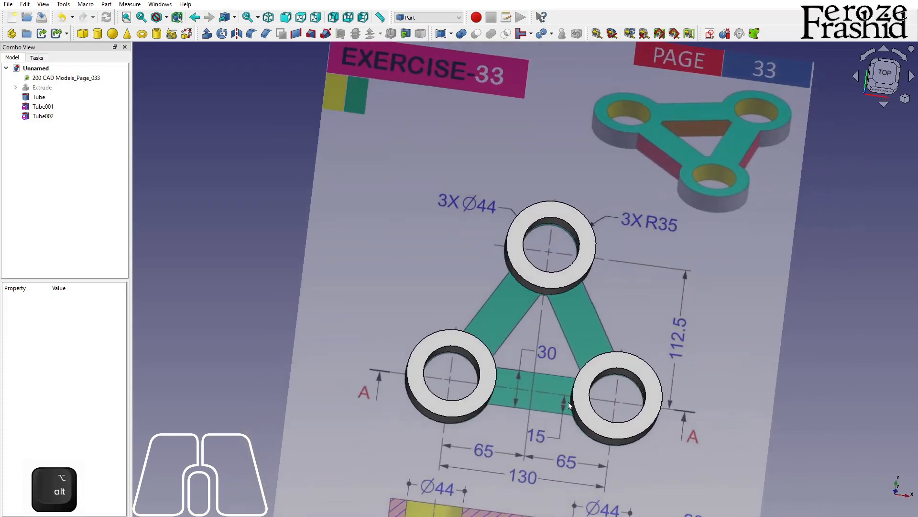
pyautogui.click(137, 162)
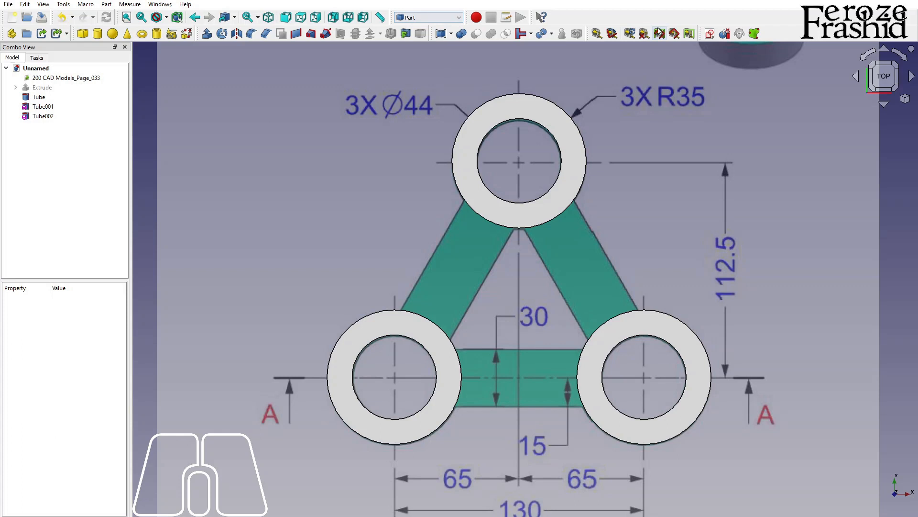
pyautogui.click(659, 33)
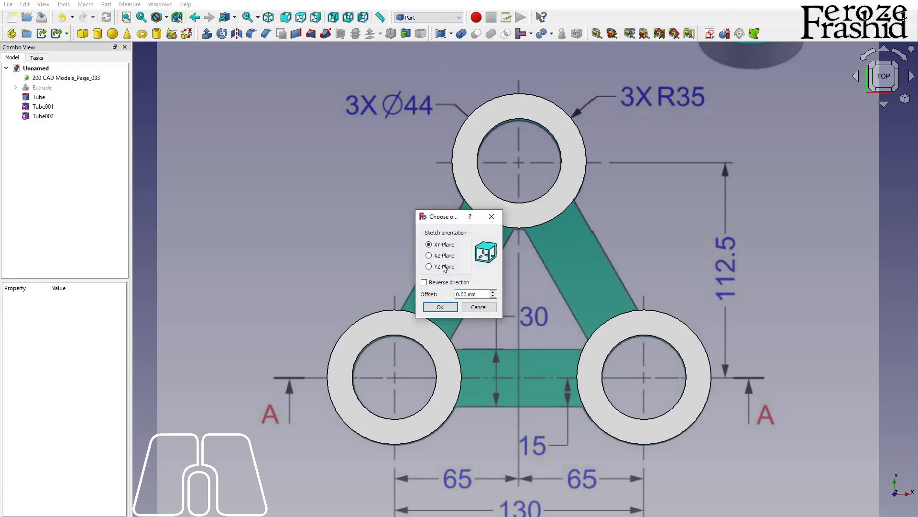
pyautogui.click(440, 307)
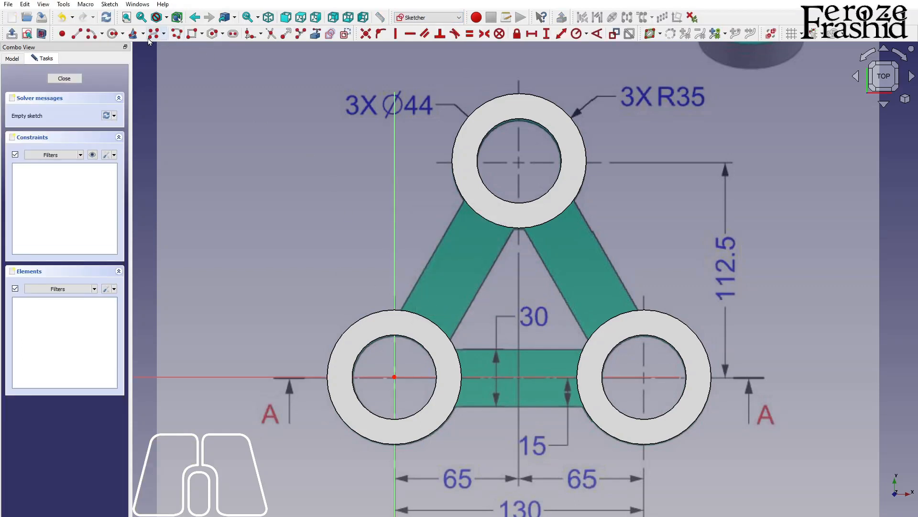
pyautogui.click(315, 34)
pyautogui.click(517, 120)
pyautogui.click(636, 336)
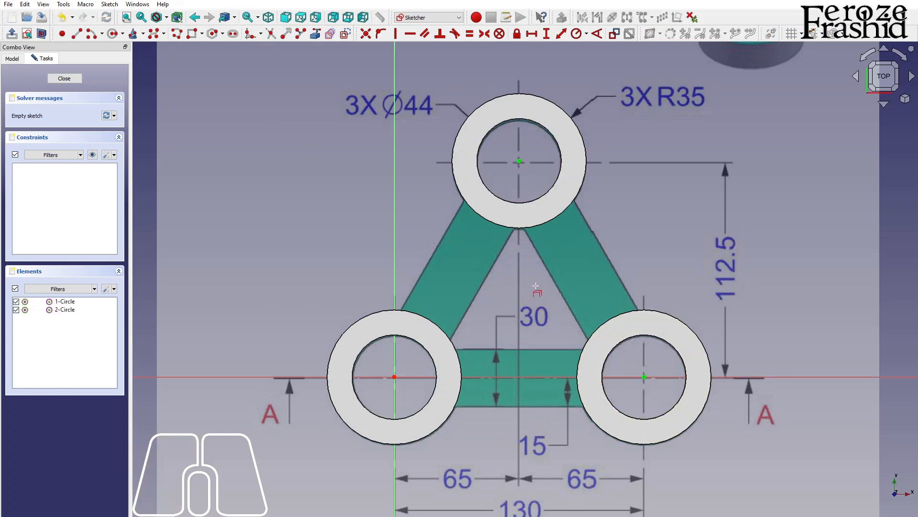
# Step: Draw a closed triangle of construction lines connecting the three tube centres with the polyline tool
pyautogui.click(346, 35)
pyautogui.click(77, 34)
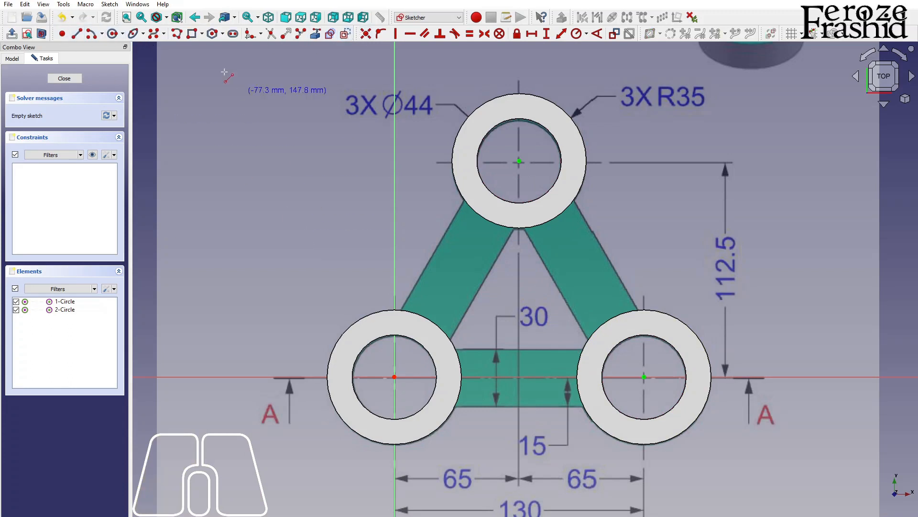
pyautogui.click(177, 34)
pyautogui.click(394, 377)
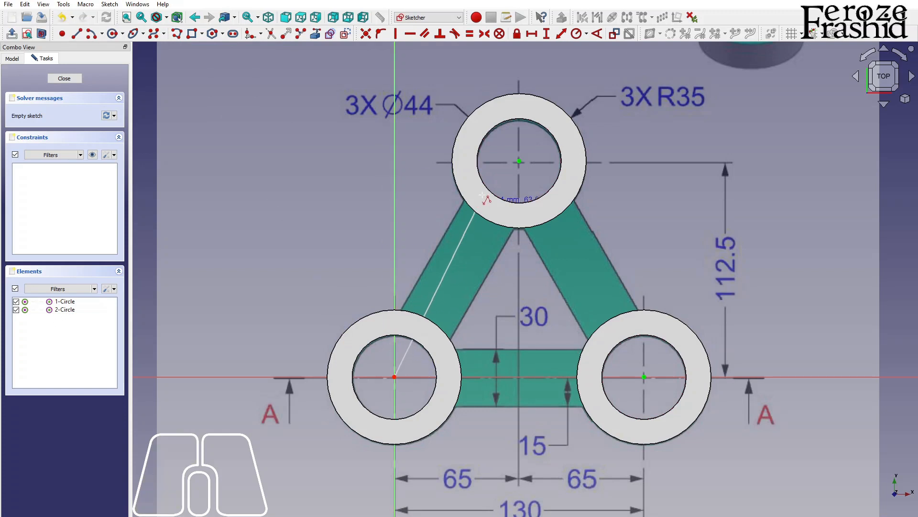
pyautogui.click(519, 161)
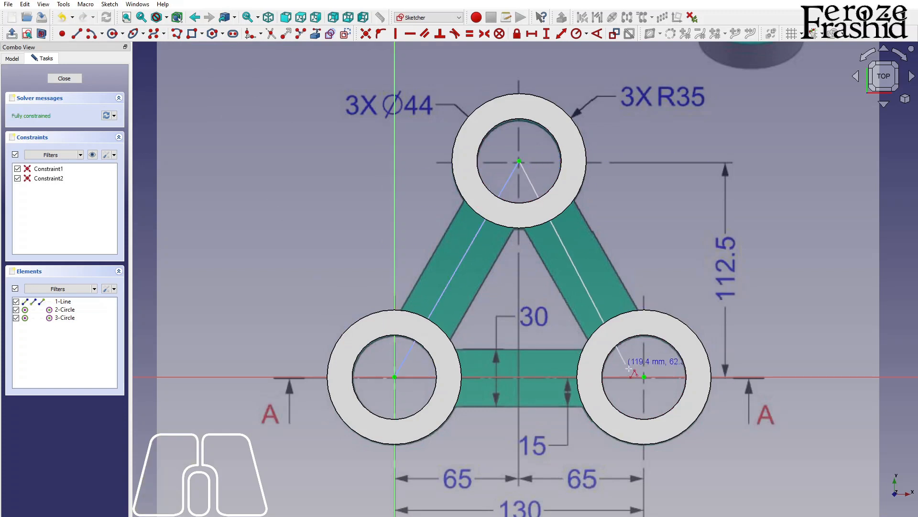
pyautogui.click(645, 376)
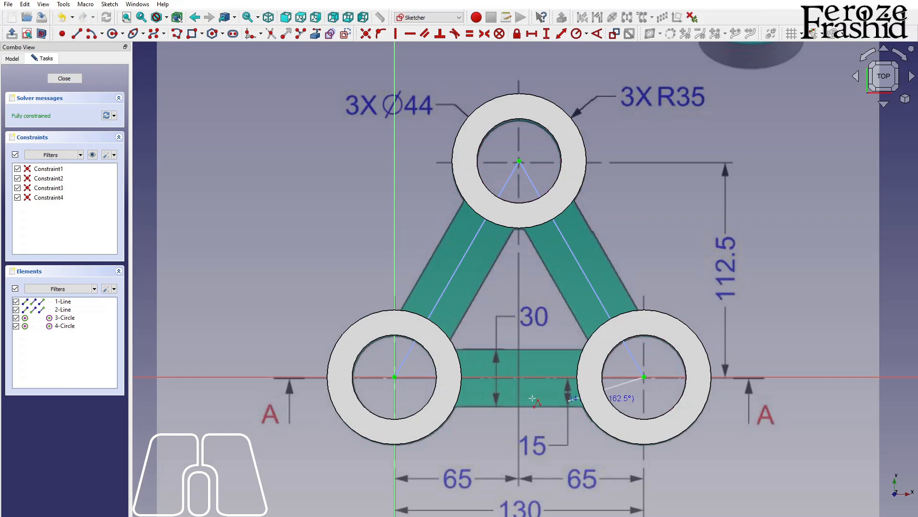
pyautogui.click(394, 377)
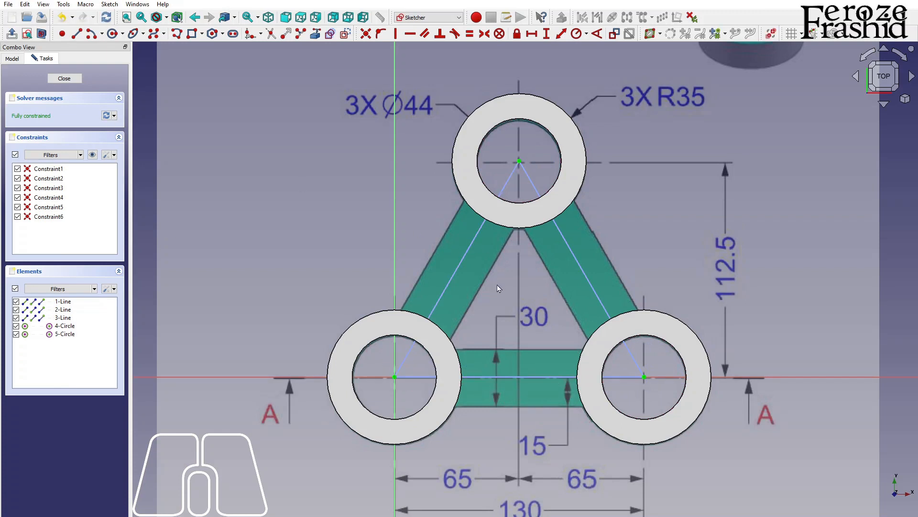
# Step: Convert the three triangle lines from construction to normal geometry and close the sketch
pyautogui.moveTo(515, 403); pyautogui.dragTo(427, 262)
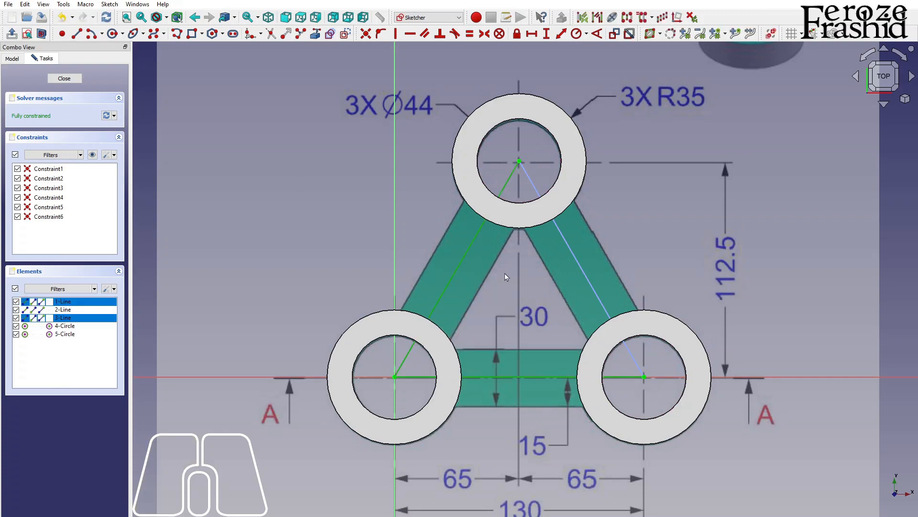
pyautogui.keyDown('ctrl'); pyautogui.click(581, 266); pyautogui.keyUp('ctrl')
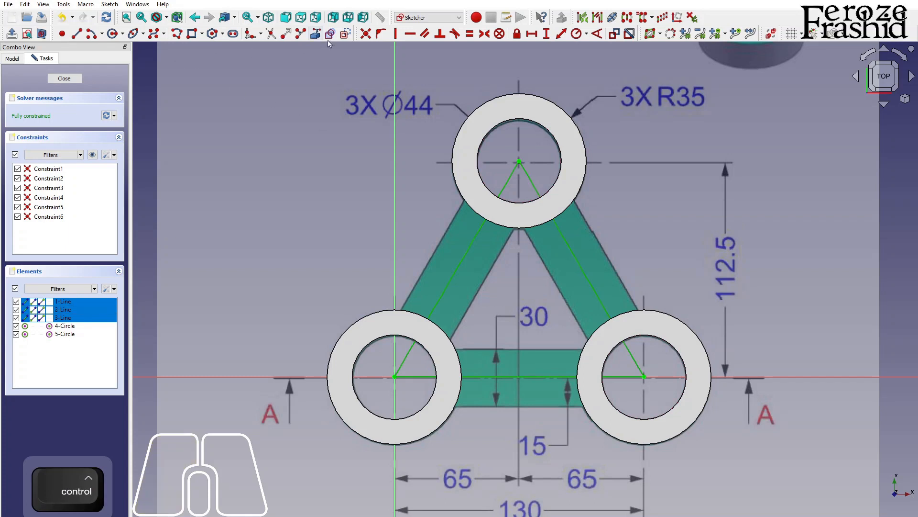
pyautogui.click(345, 33)
pyautogui.click(75, 79)
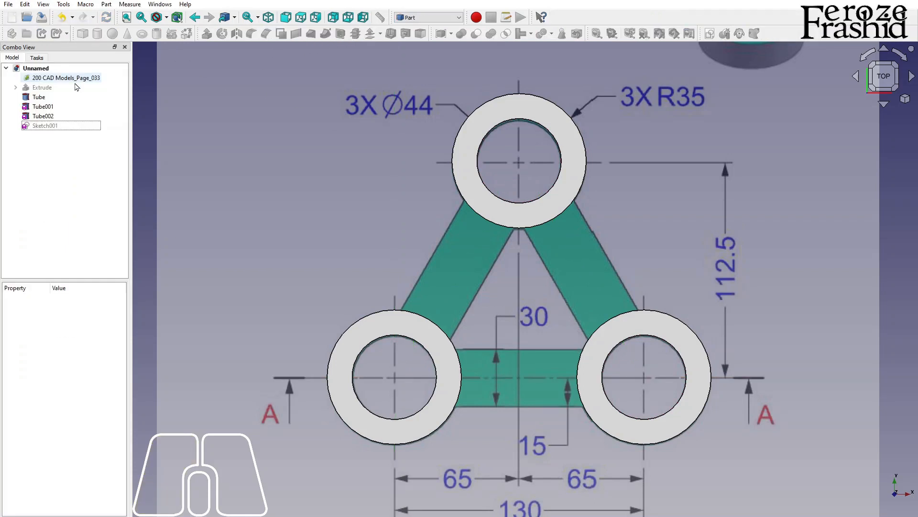
# Step: Show the triangle sketch and extrude it 20 mm along its normal as a solid
pyautogui.click(56, 125)
pyautogui.press('space')
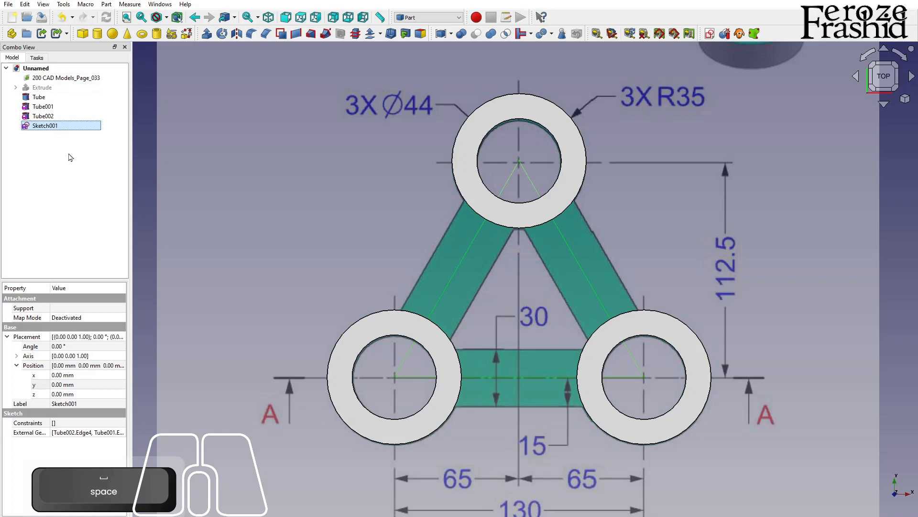
pyautogui.press('ctrl')
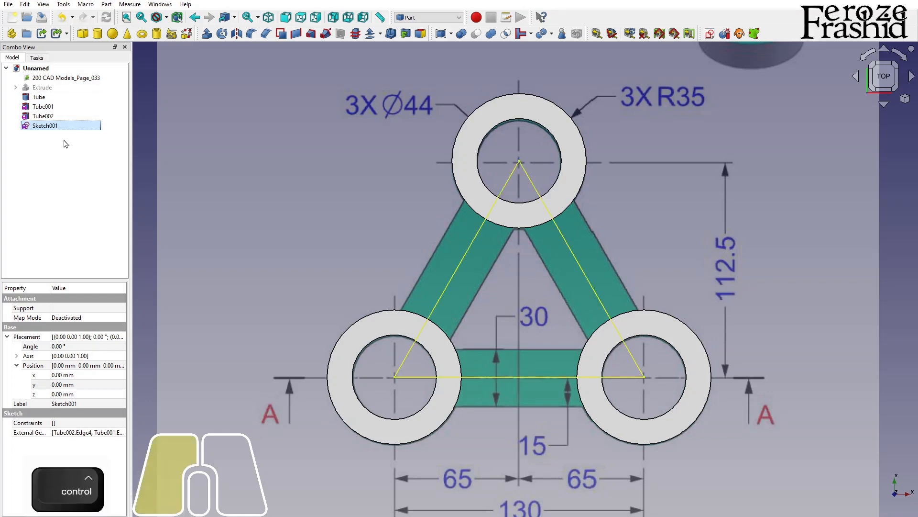
pyautogui.keyDown('ctrl'); pyautogui.click(61, 126); pyautogui.keyUp('ctrl')
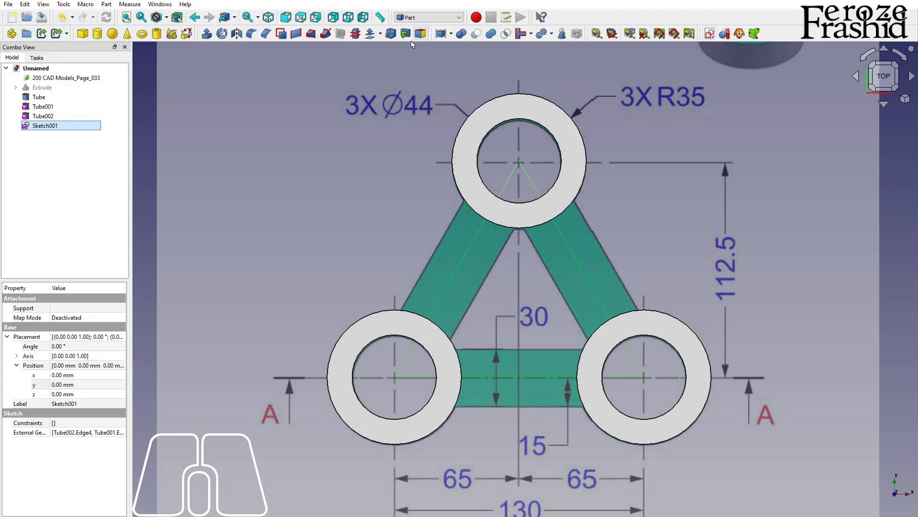
pyautogui.click(206, 35)
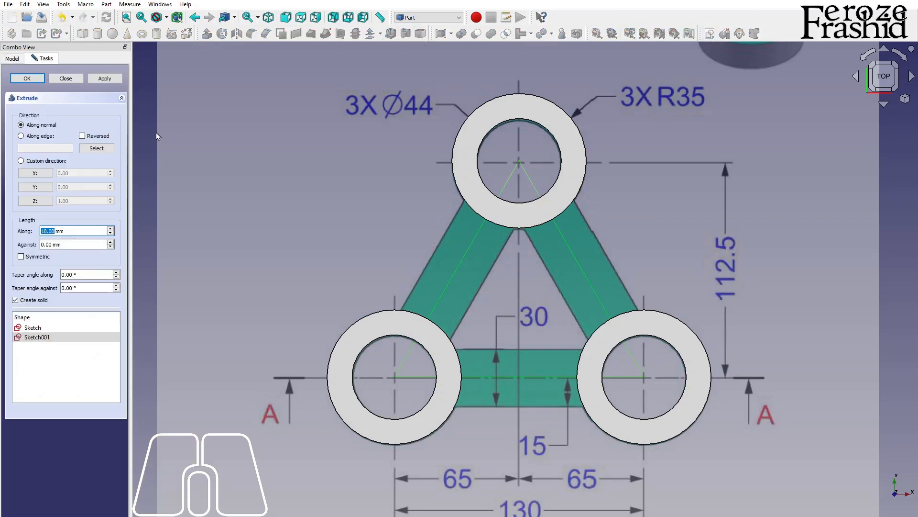
pyautogui.scroll(-3, 592, 231)
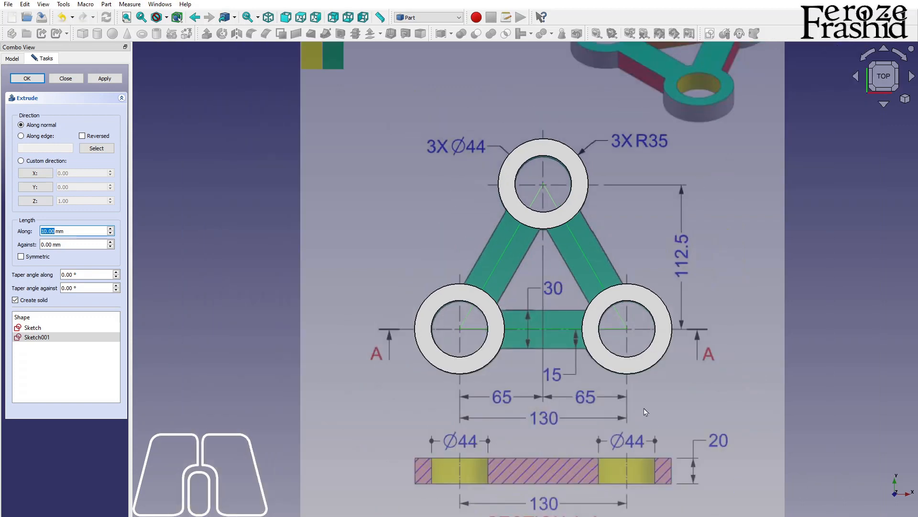
pyautogui.press('Return')
pyautogui.scroll(1, 644, 320)
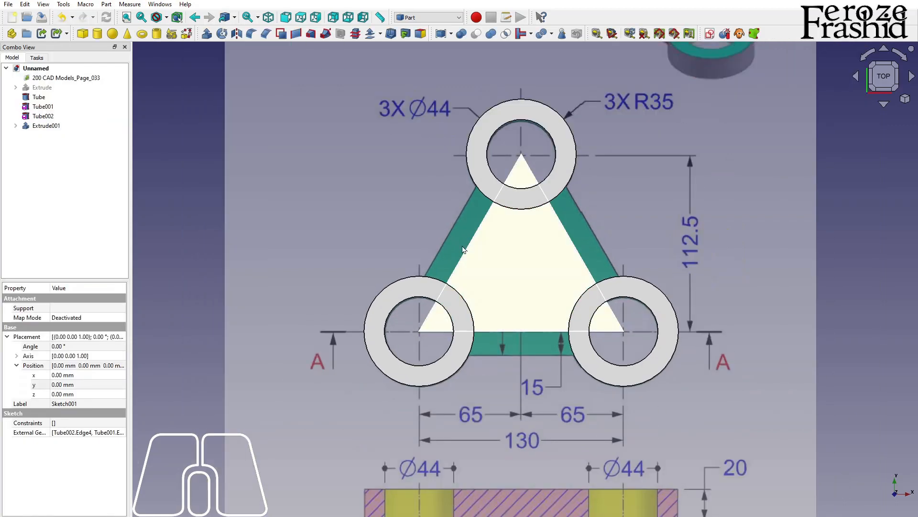
# Step: Create two sub-shape binders from the top face of the extruded triangle and select the first one
pyautogui.click(46, 126)
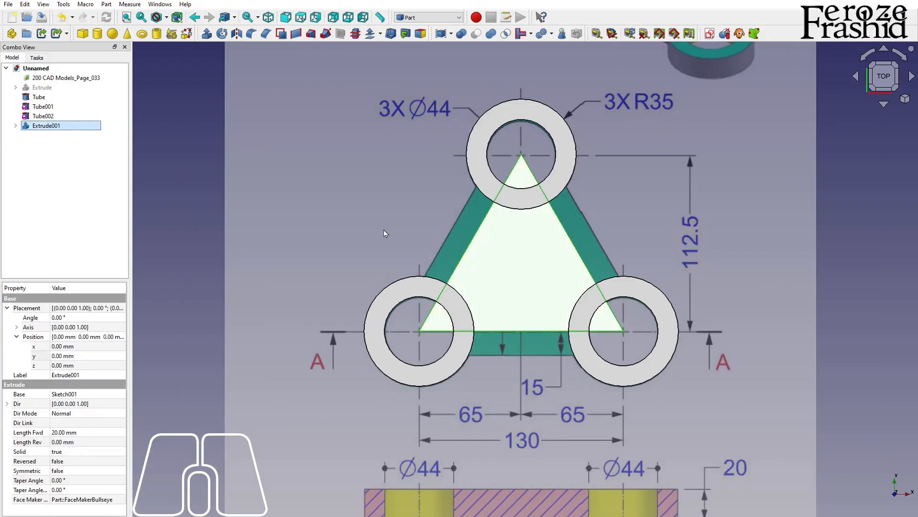
pyautogui.click(377, 241)
pyautogui.click(512, 241)
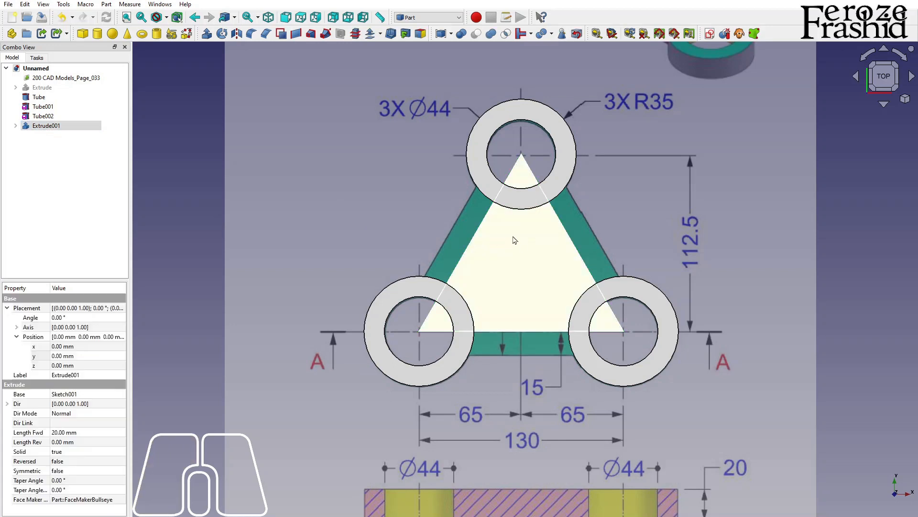
pyautogui.click(761, 35)
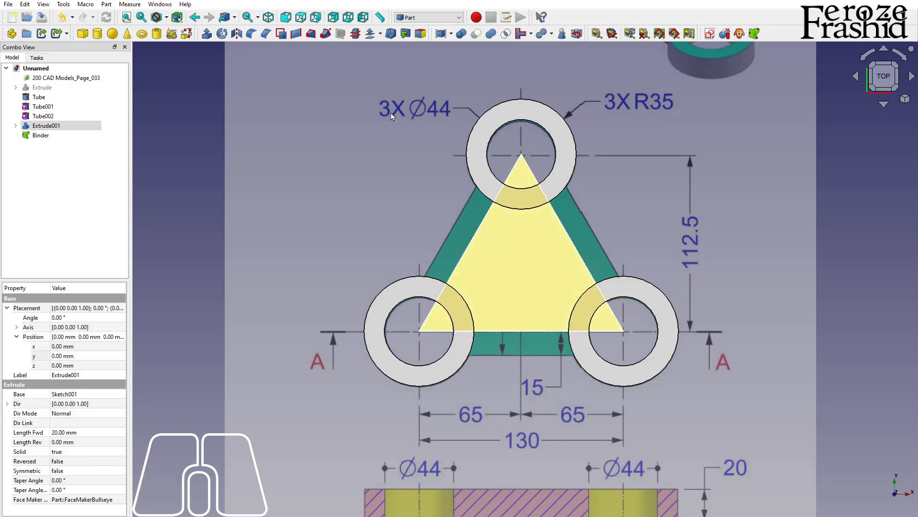
pyautogui.click(757, 37)
pyautogui.click(51, 138)
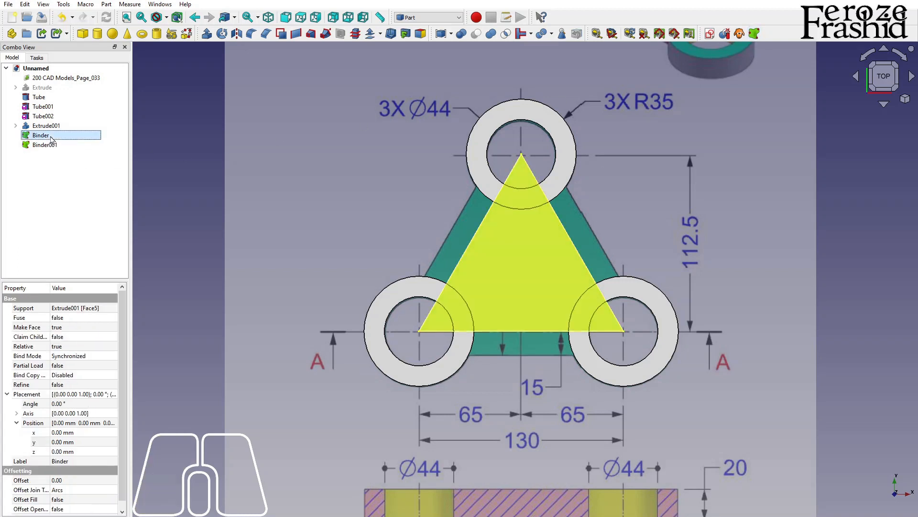
# Step: Set the offset of the first face binder to 15 and the offset of the second binder to -15
pyautogui.click(71, 480)
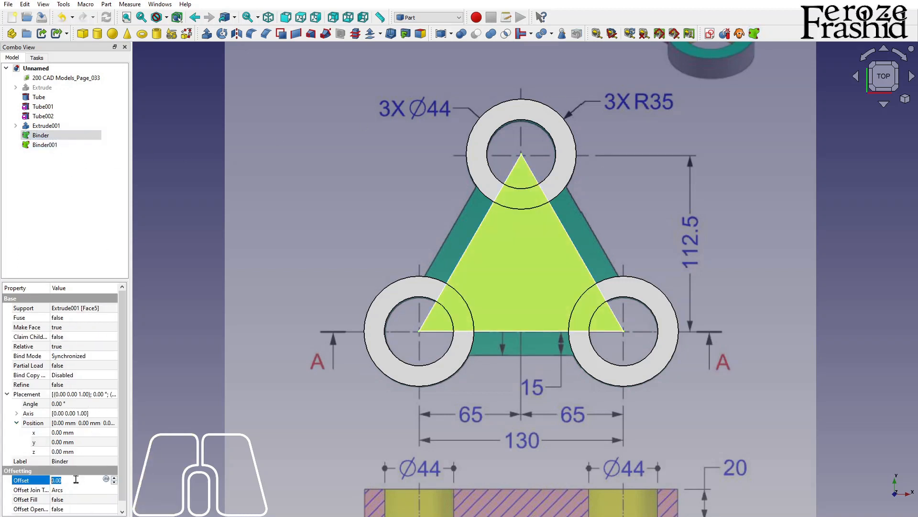
pyautogui.write('15')
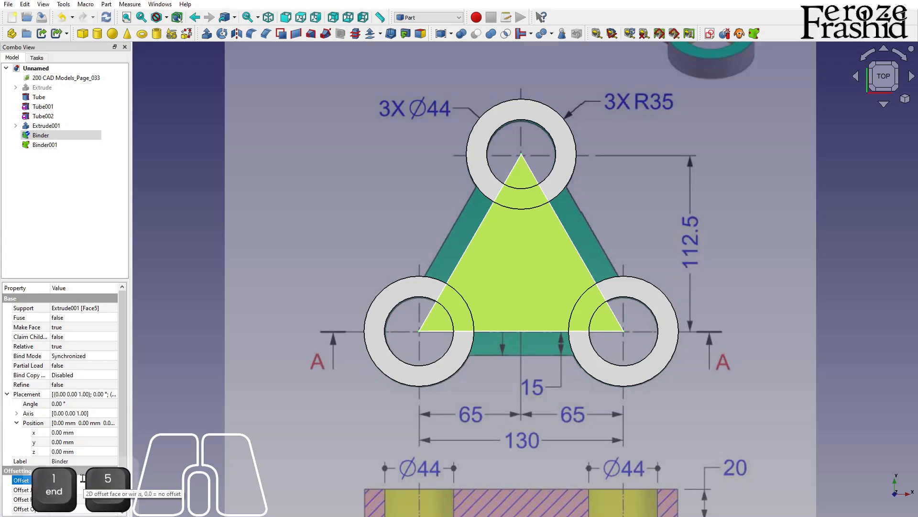
pyautogui.press('Return')
pyautogui.click(45, 145)
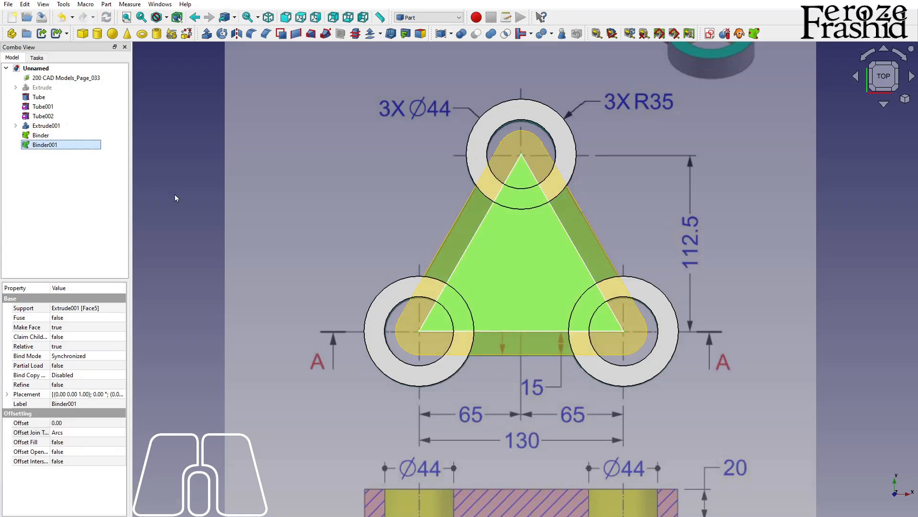
pyautogui.click(65, 422)
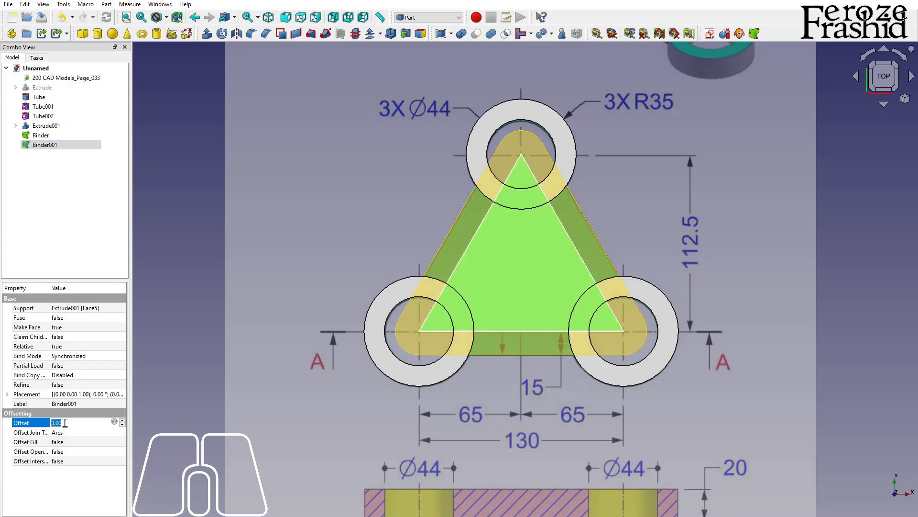
pyautogui.write('-15')
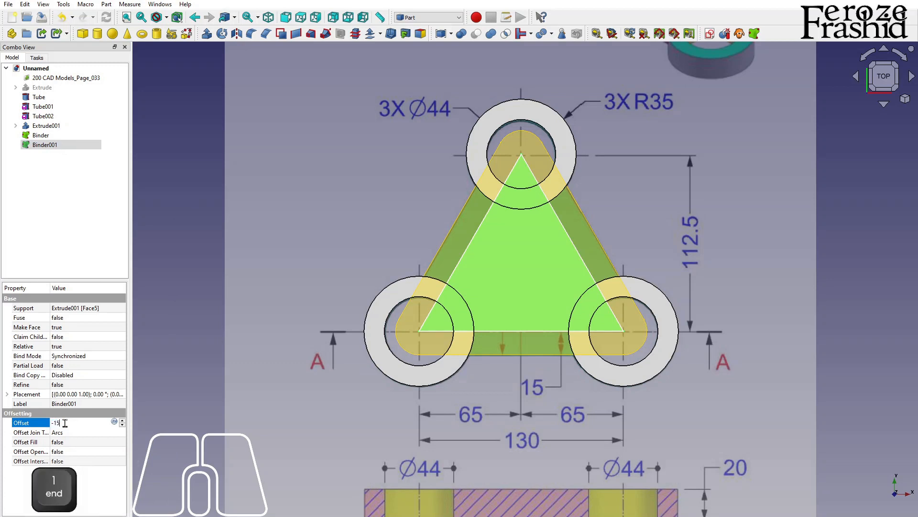
pyautogui.press('Return')
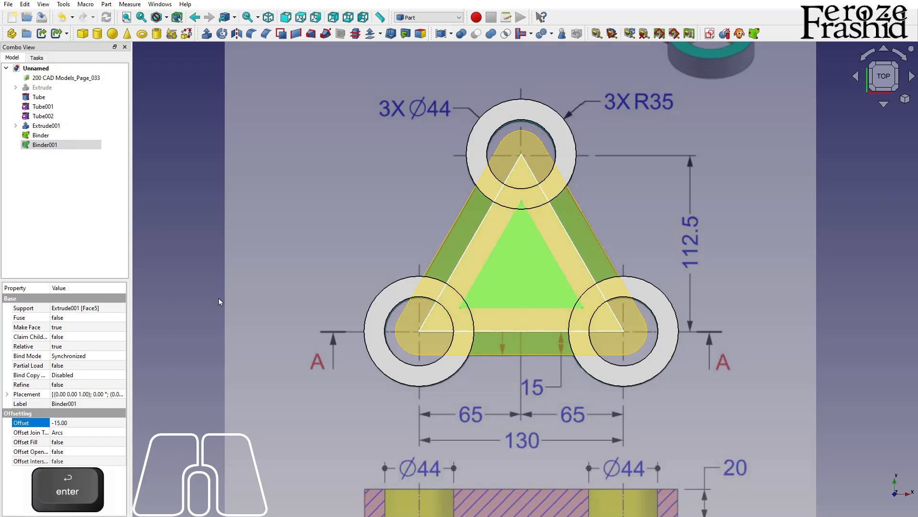
# Step: Hide the original extruded triangle so that only the tubes and the two offset binders are shown
pyautogui.click(206, 269)
pyautogui.click(56, 126)
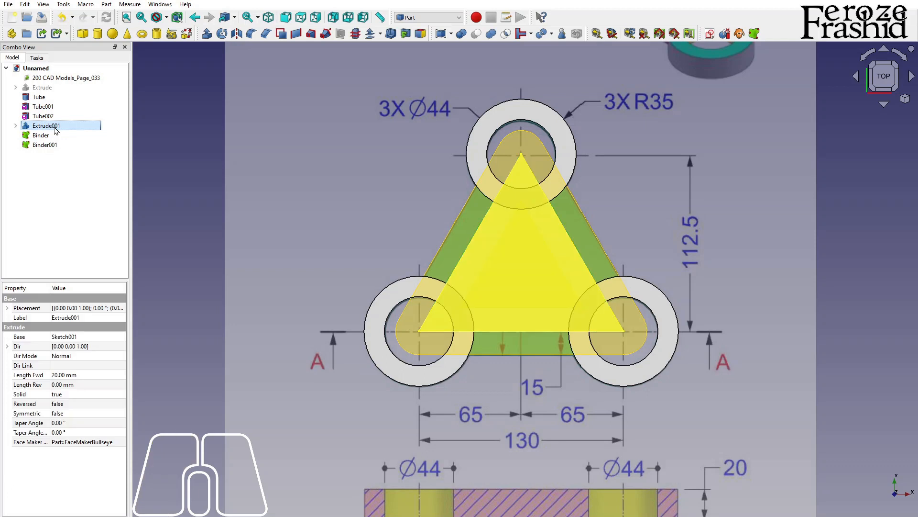
pyautogui.press('space')
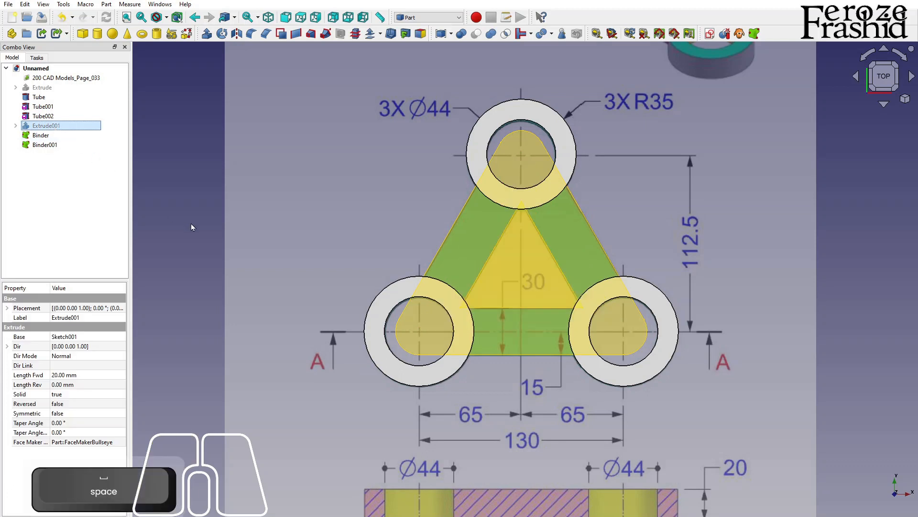
pyautogui.click(191, 227)
# Step: Extrude the outward-offset binder 20 mm along its normal in the reversed direction
pyautogui.click(53, 137)
pyautogui.click(52, 145)
pyautogui.click(54, 138)
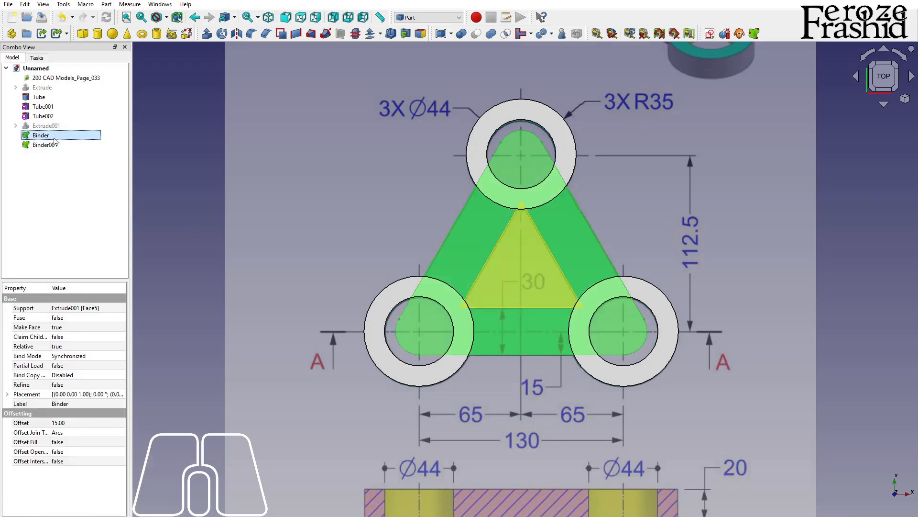
pyautogui.click(207, 34)
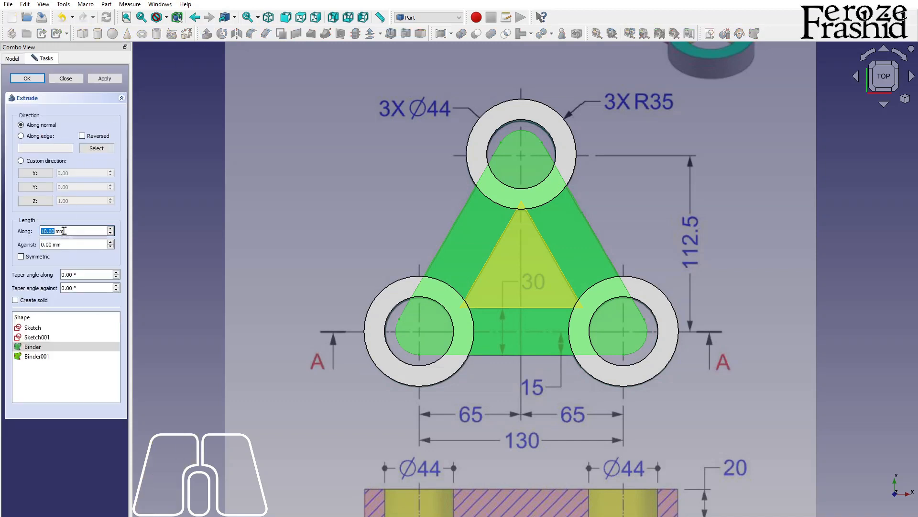
pyautogui.write('20')
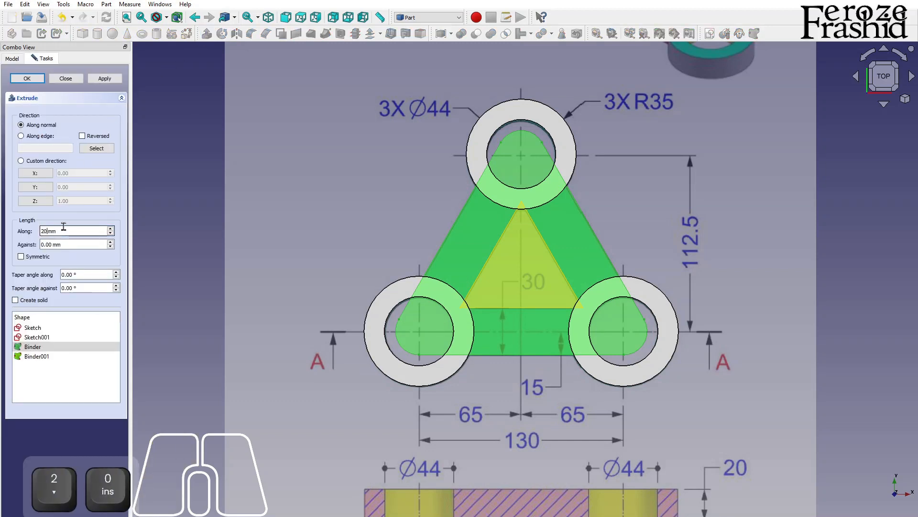
pyautogui.click(82, 136)
pyautogui.click(105, 78)
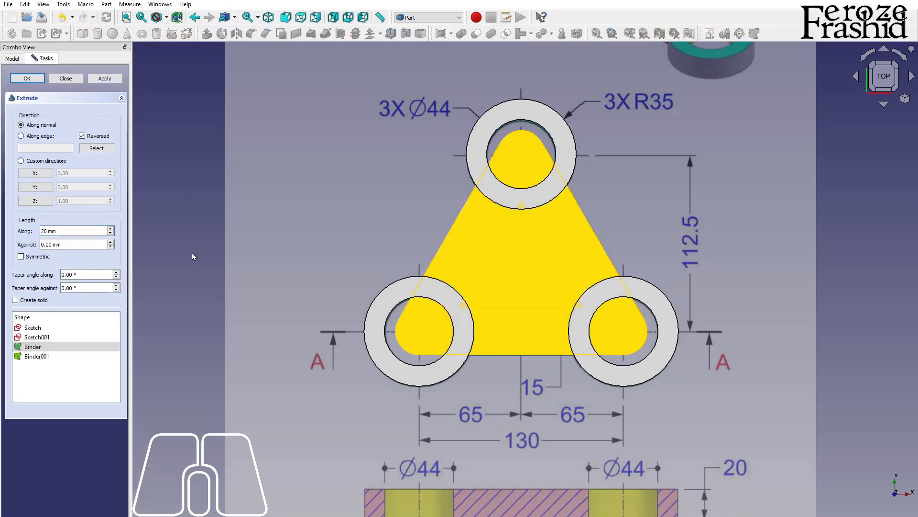
pyautogui.click(65, 78)
# Step: Extrude the inward-offset binder along its normal in the reversed direction, through the full thickness of the outer triangle
pyautogui.click(44, 136)
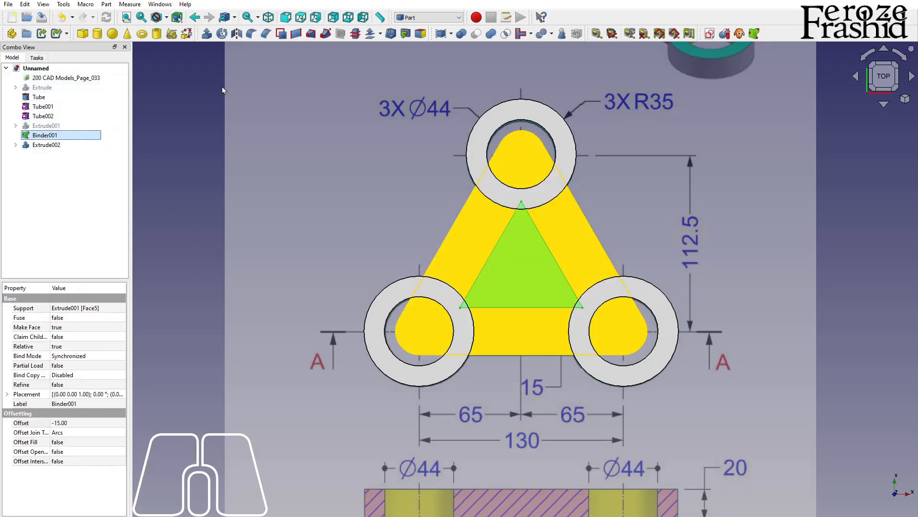
pyautogui.click(206, 33)
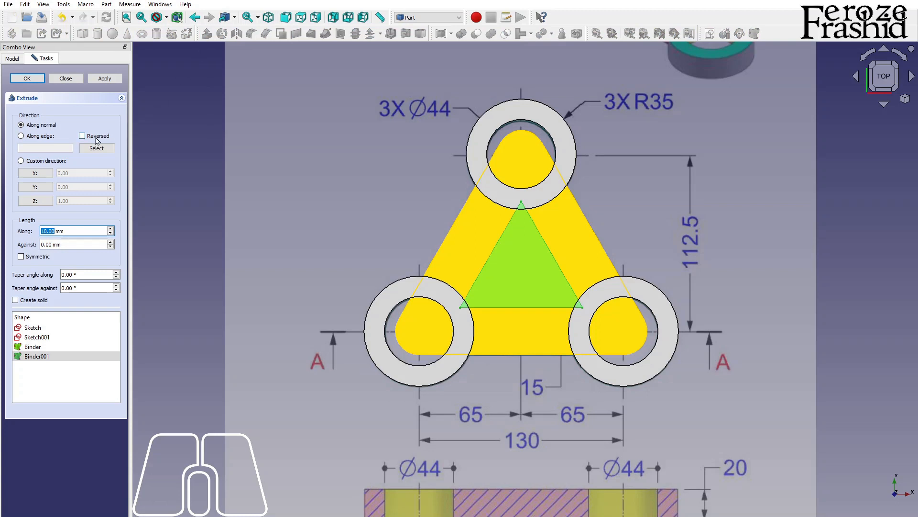
pyautogui.click(82, 136)
pyautogui.moveTo(43, 231); pyautogui.dragTo(34, 241)
pyautogui.write('2')
pyautogui.press('Return')
# Step: Cut the inner triangle extrusion from the outer rounded triangle extrusion
pyautogui.click(44, 144)
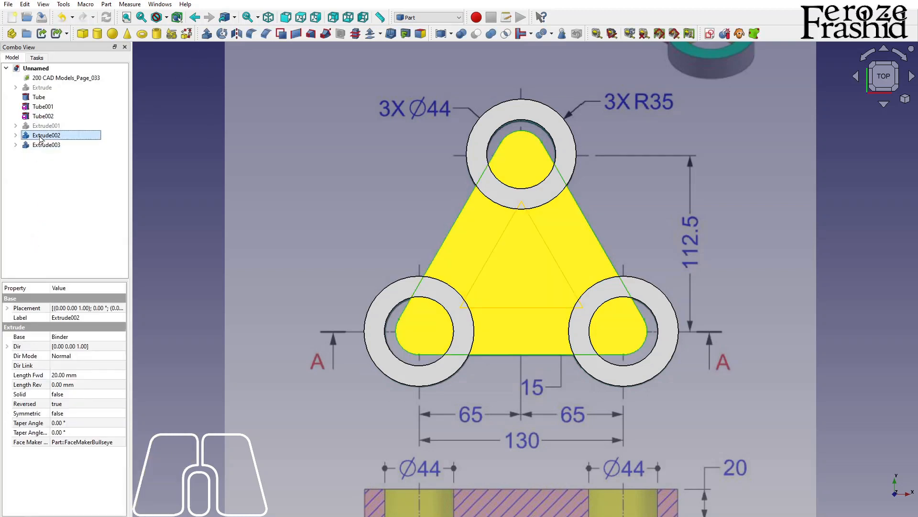
pyautogui.click(202, 248)
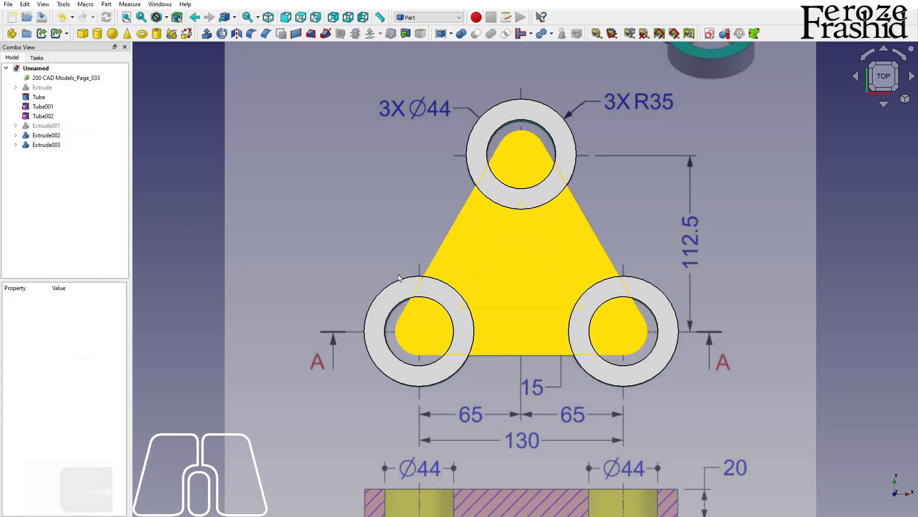
pyautogui.click(452, 256)
pyautogui.press('space')
pyautogui.press('space')
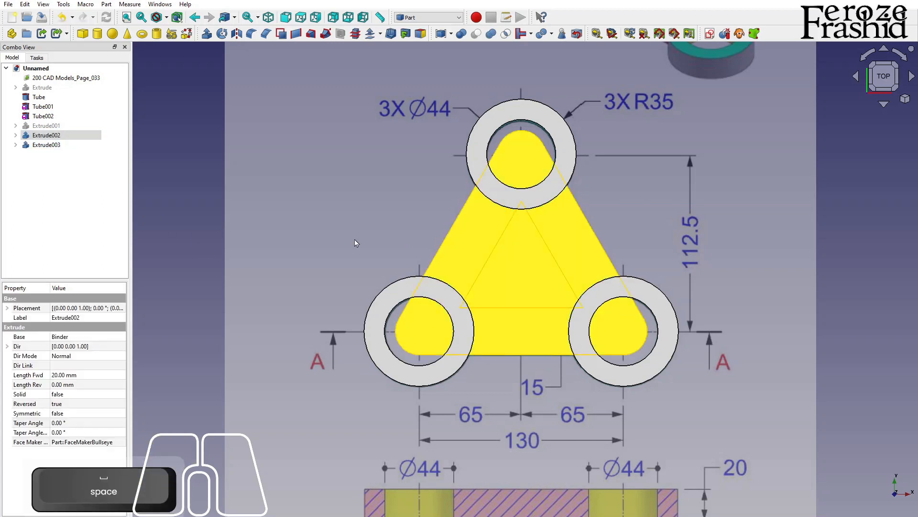
pyautogui.keyDown('ctrl'); pyautogui.click(48, 145); pyautogui.keyUp('ctrl')
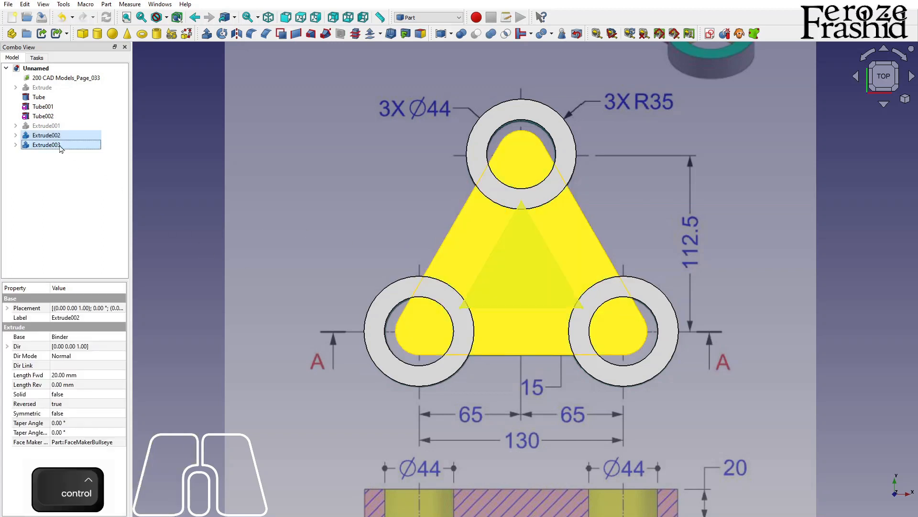
pyautogui.click(476, 34)
# Step: Try joining the three tubes and the cut triangular frame with Connect objects, and undo the operation
pyautogui.keyDown('alt'); pyautogui.moveTo(515, 297); pyautogui.dragTo(497, 263, button='middle'); pyautogui.keyUp('alt')
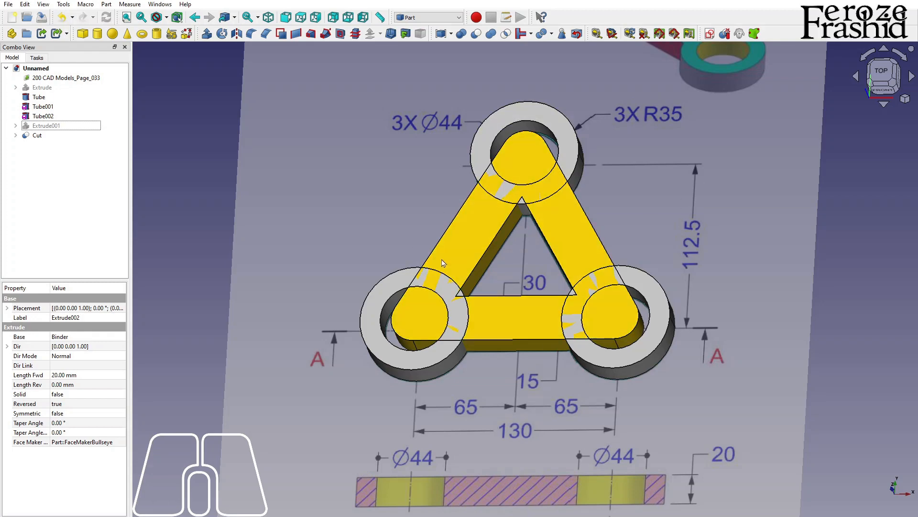
pyautogui.keyDown('alt'); pyautogui.moveTo(488, 349); pyautogui.dragTo(433, 345); pyautogui.keyUp('alt')
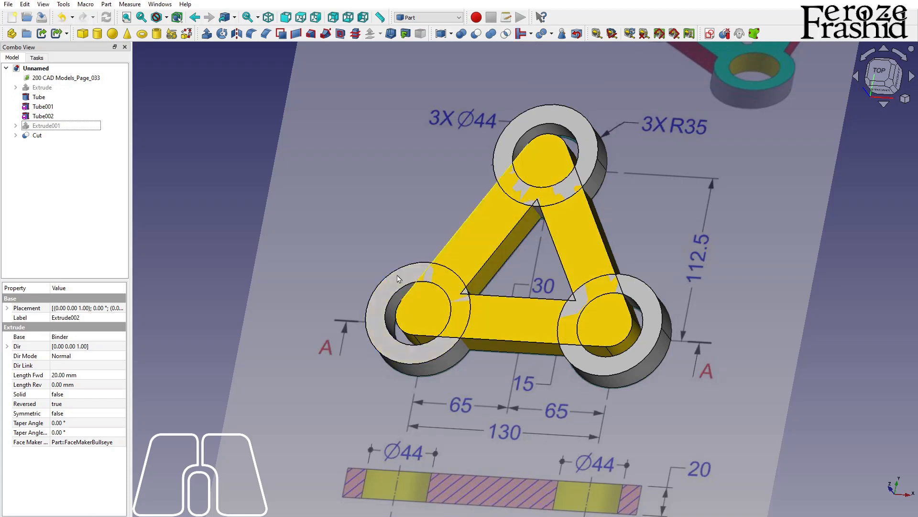
pyautogui.click(51, 98)
pyautogui.keyDown('ctrl'); pyautogui.click(43, 106); pyautogui.keyUp('ctrl')
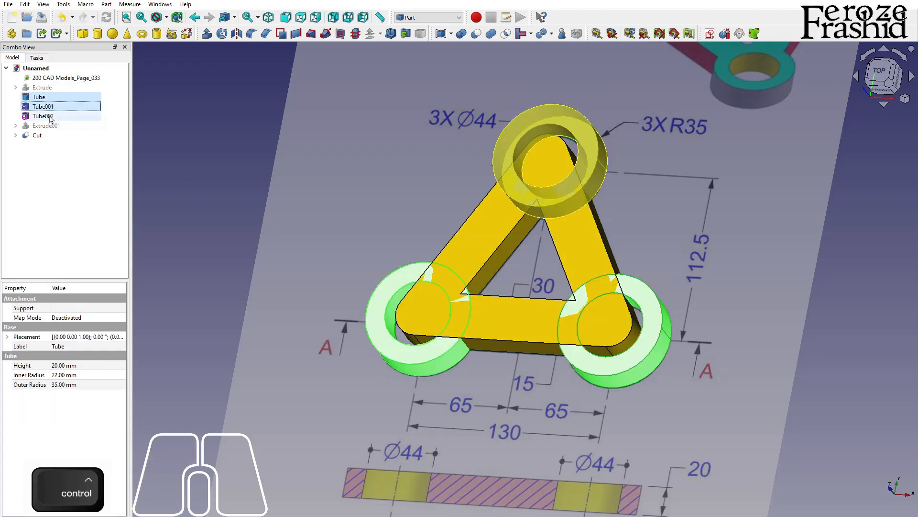
pyautogui.keyDown('ctrl'); pyautogui.click(43, 116); pyautogui.keyUp('ctrl')
pyautogui.keyDown('ctrl'); pyautogui.click(48, 135); pyautogui.keyUp('ctrl')
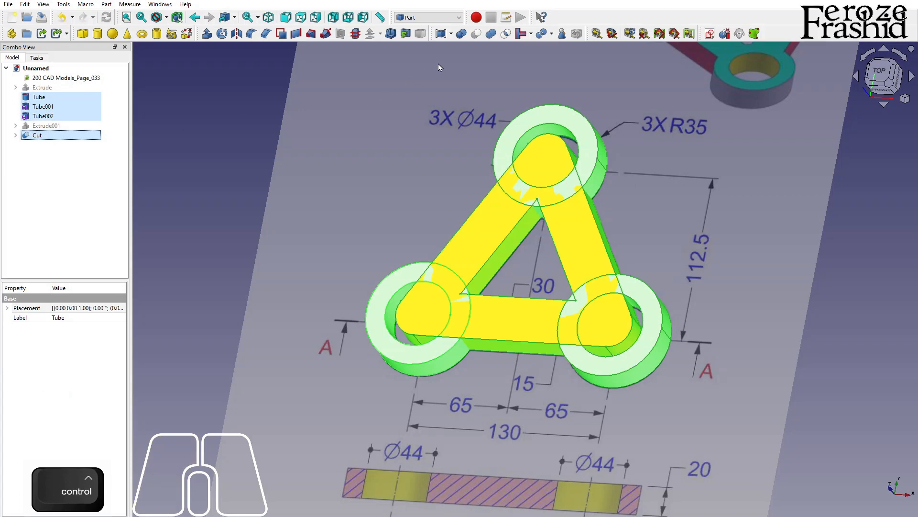
pyautogui.click(531, 34)
pyautogui.click(535, 50)
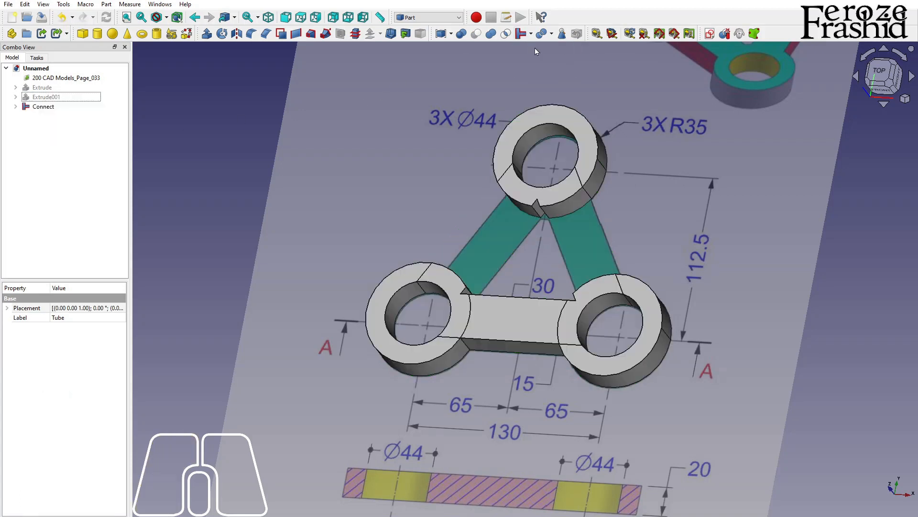
pyautogui.click(55, 108)
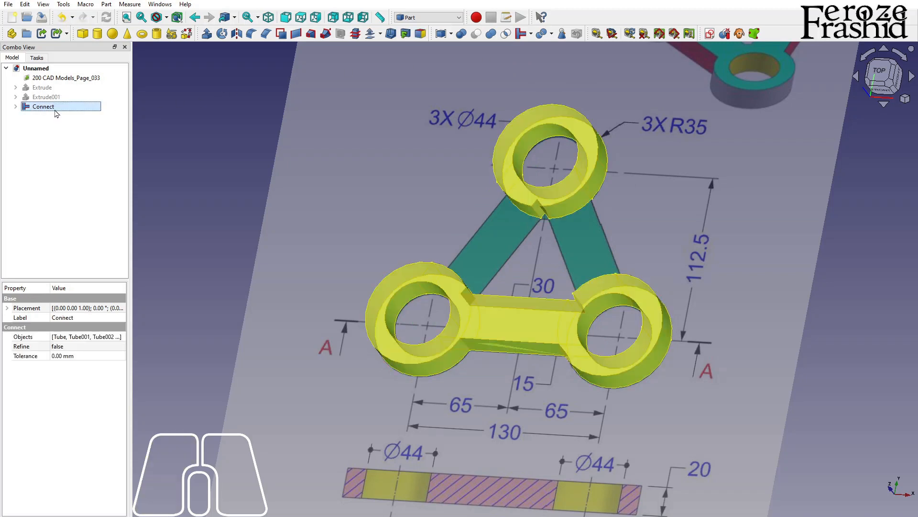
pyautogui.hotkey('ctrl', 'z')
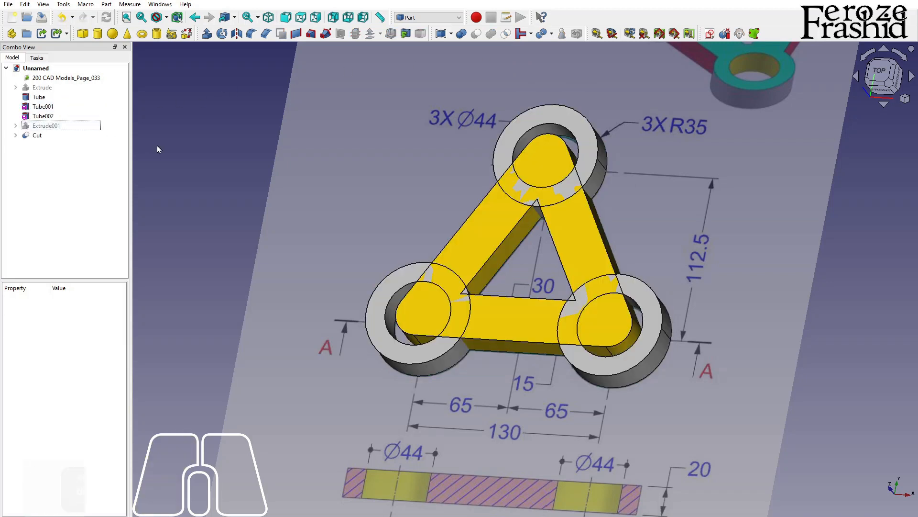
# Step: Embed the first tube, at the frame's lower-left corner, into the cut triangular frame with Embed object
pyautogui.keyDown('alt'); pyautogui.moveTo(507, 242); pyautogui.dragTo(601, 157); pyautogui.keyUp('alt')
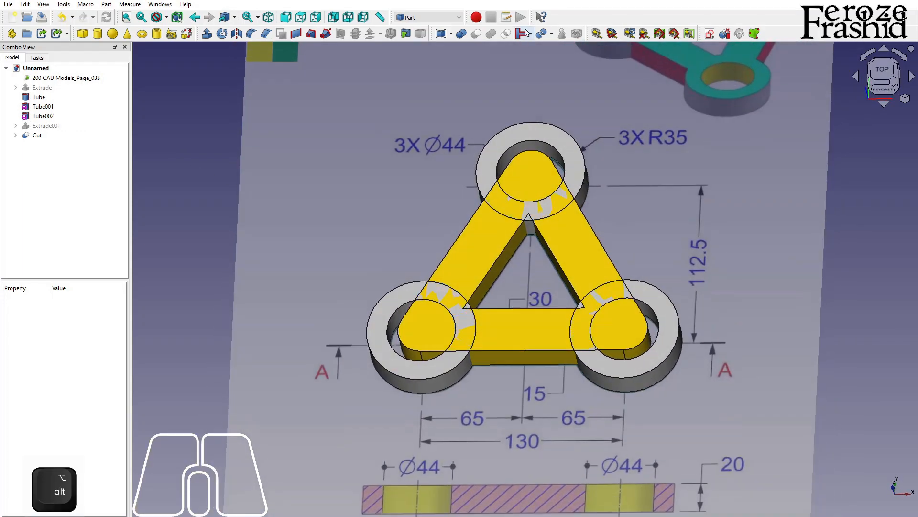
pyautogui.click(532, 33)
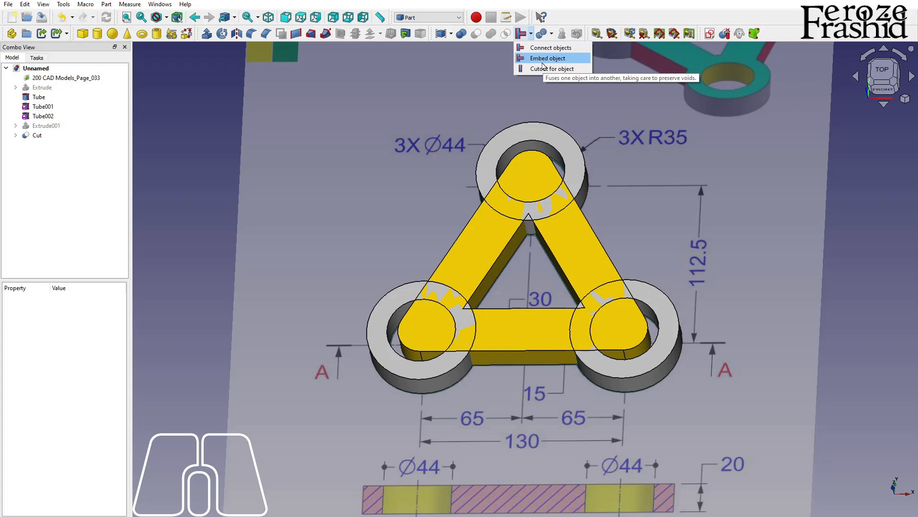
pyautogui.click(575, 161)
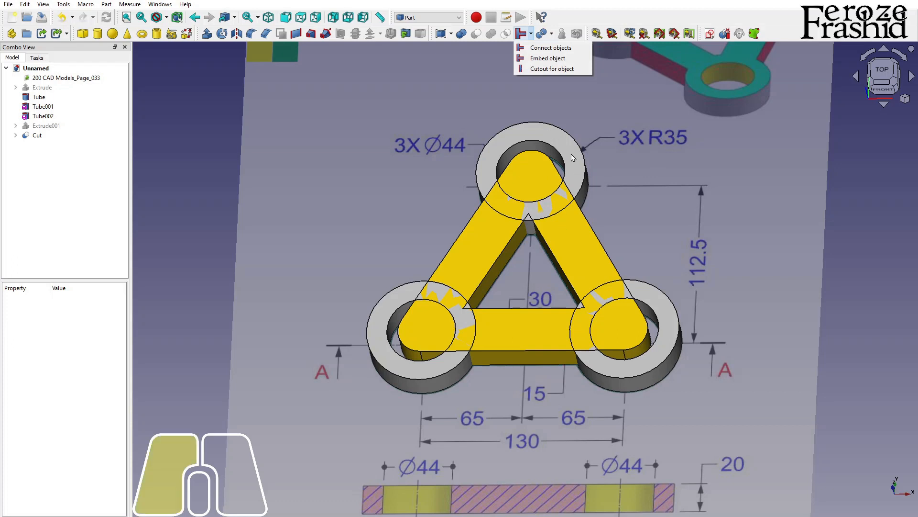
pyautogui.click(566, 231)
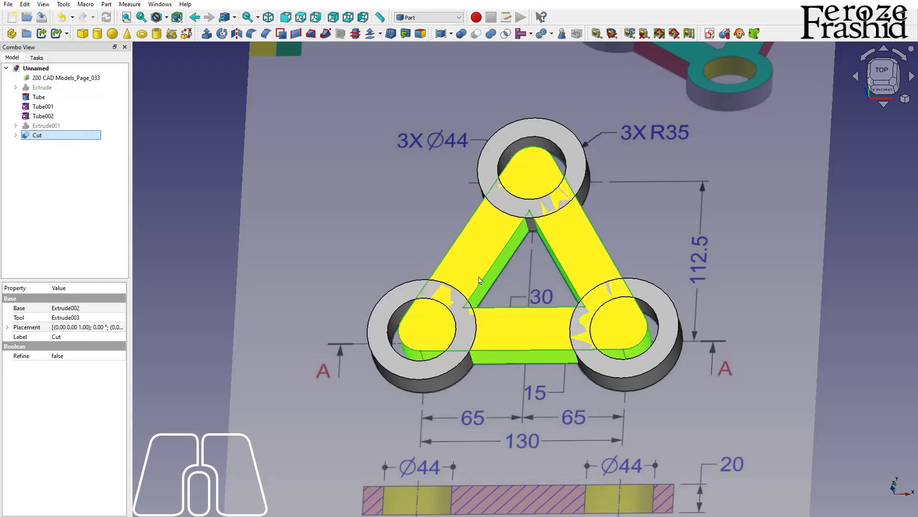
pyautogui.press('ctrl')
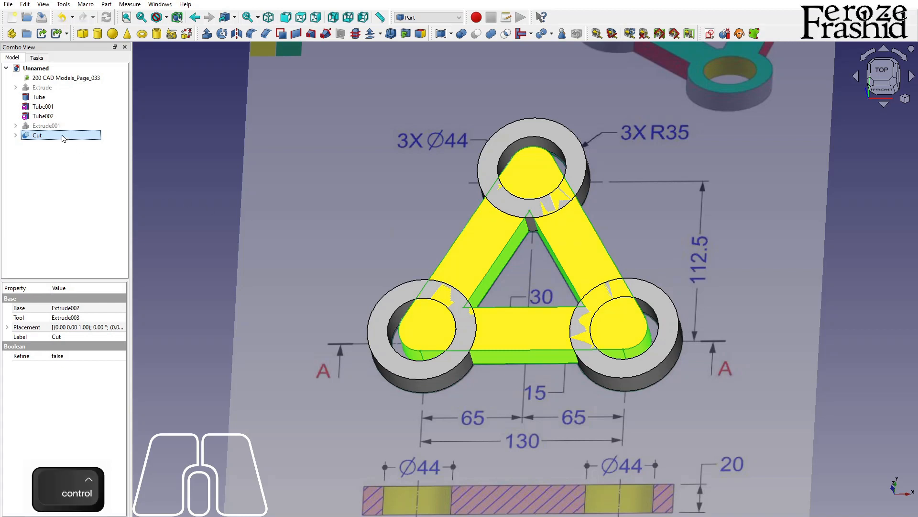
pyautogui.keyDown('ctrl'); pyautogui.click(56, 99); pyautogui.keyUp('ctrl')
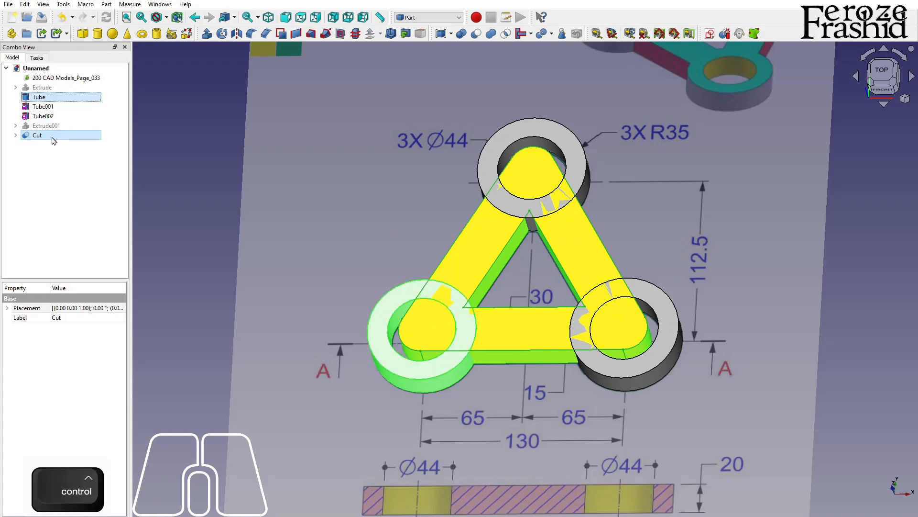
pyautogui.click(531, 33)
pyautogui.click(540, 58)
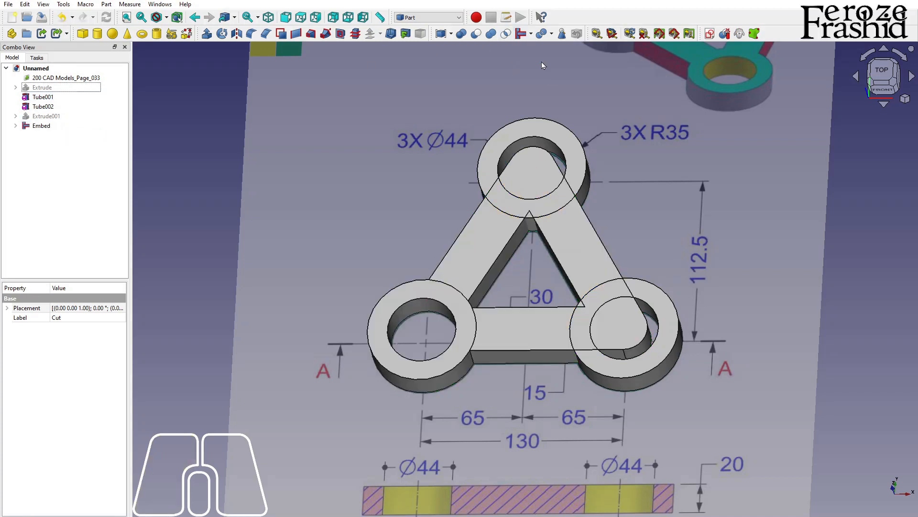
# Step: Embed the second tube, at the lower-right corner, into the combined frame
pyautogui.click(61, 127)
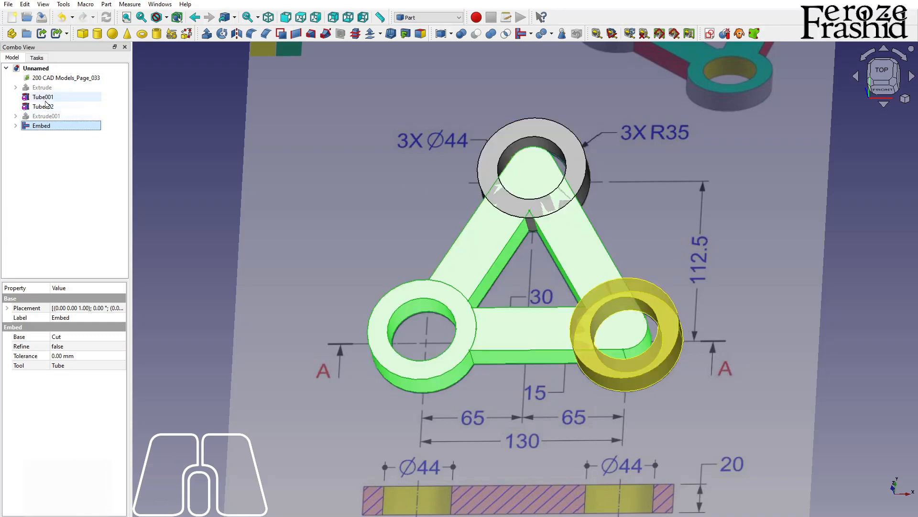
pyautogui.keyDown('ctrl'); pyautogui.click(44, 98); pyautogui.keyUp('ctrl')
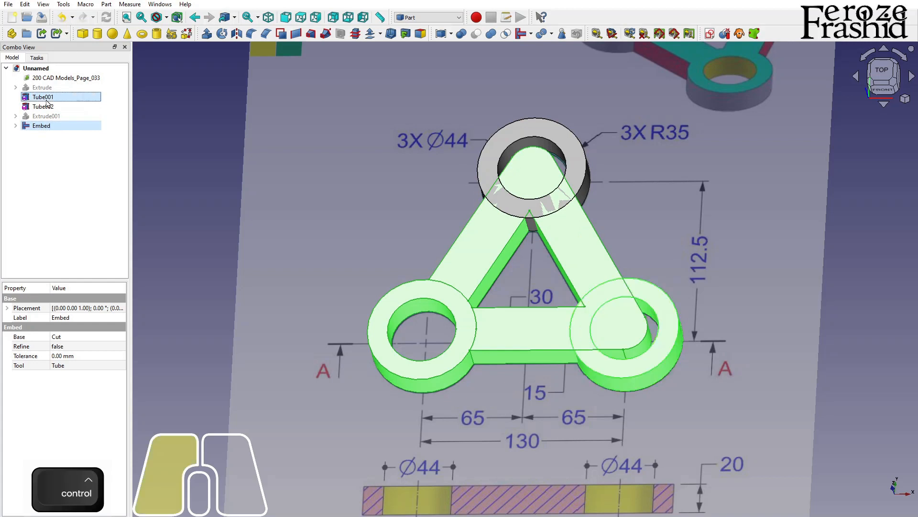
pyautogui.click(522, 39)
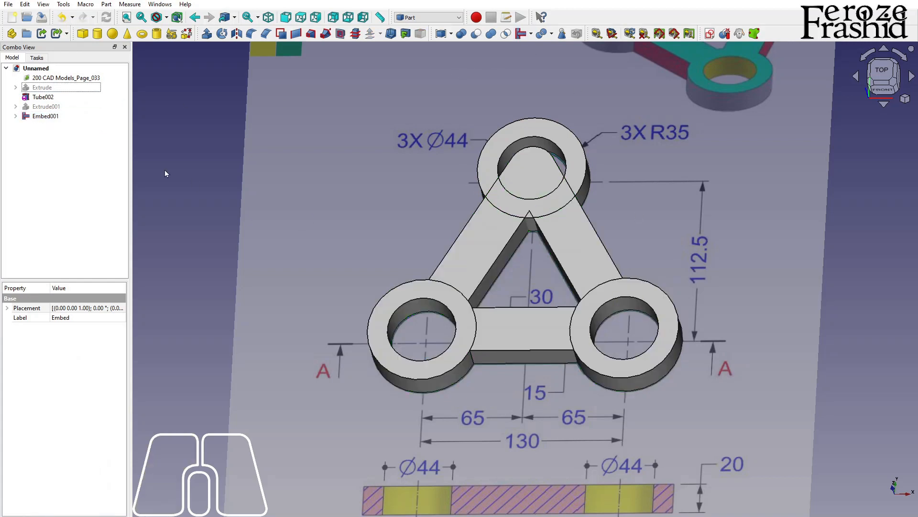
# Step: Embed the third tube, at the frame's upper corner, into the combined frame with Embed object
pyautogui.click(46, 116)
pyautogui.keyDown('ctrl'); pyautogui.click(44, 97); pyautogui.keyUp('ctrl')
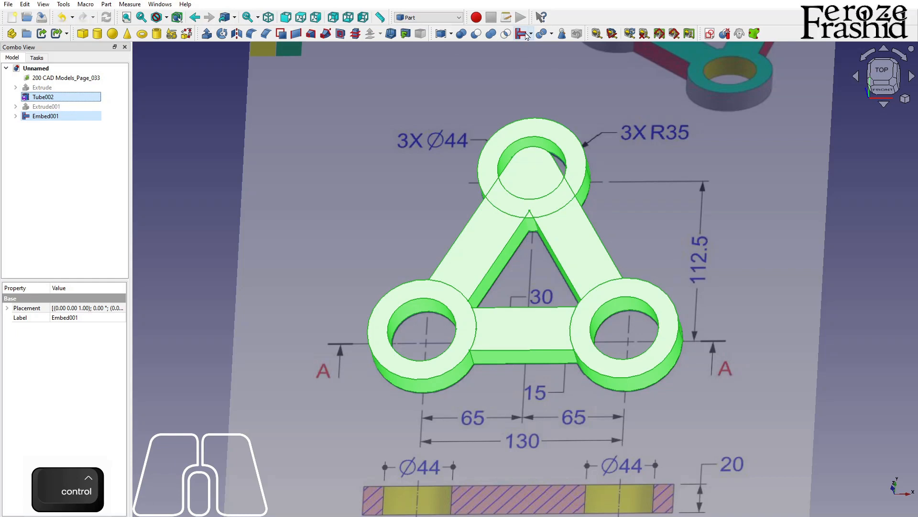
pyautogui.click(526, 35)
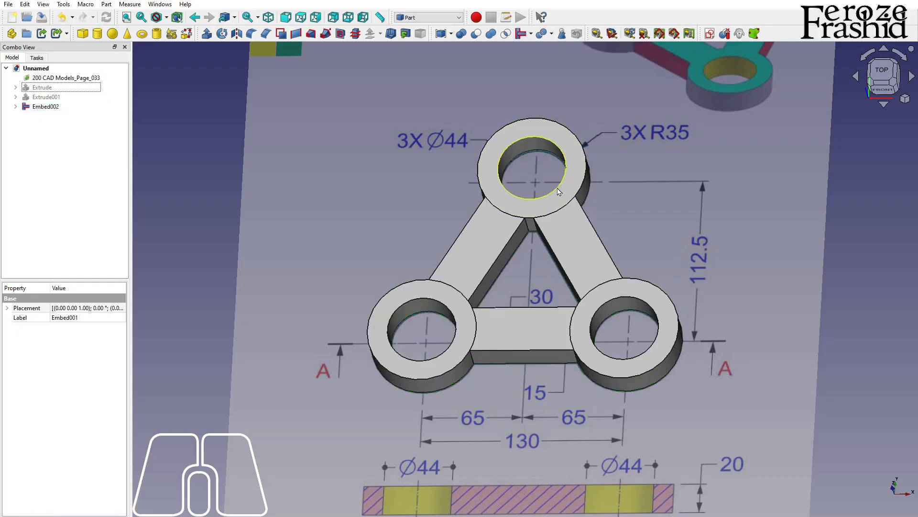
# Step: Inspect the finished three-hole link from several angles, checking the tube-to-frame joints and open holes against the reference drawing
pyautogui.scroll(-1, 553, 187)
pyautogui.keyDown('alt'); pyautogui.moveTo(578, 293); pyautogui.dragTo(519, 299); pyautogui.keyUp('alt')
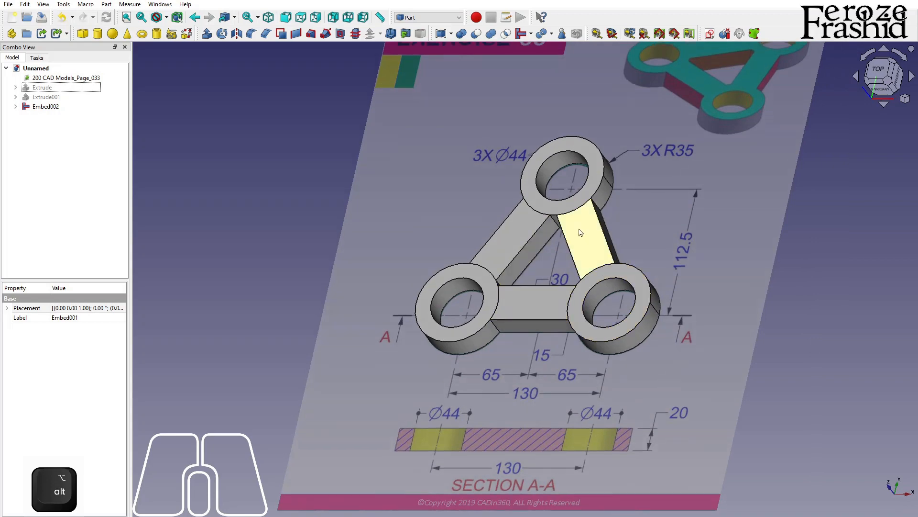
pyautogui.scroll(2, 579, 229)
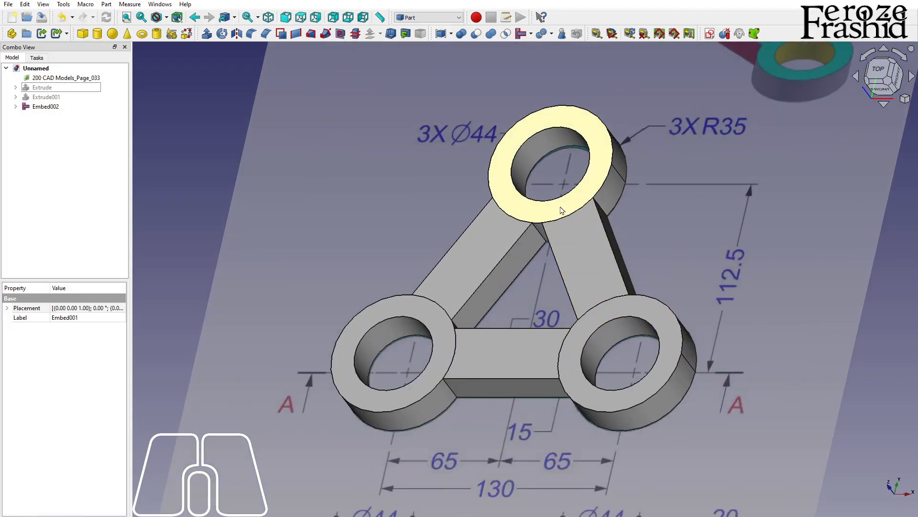
pyautogui.scroll(-3, 535, 218)
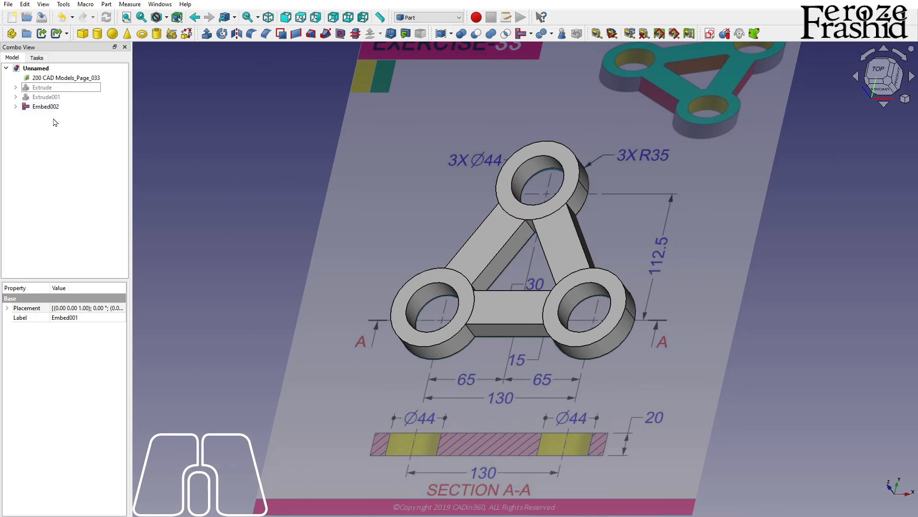
pyautogui.scroll(2, 574, 225)
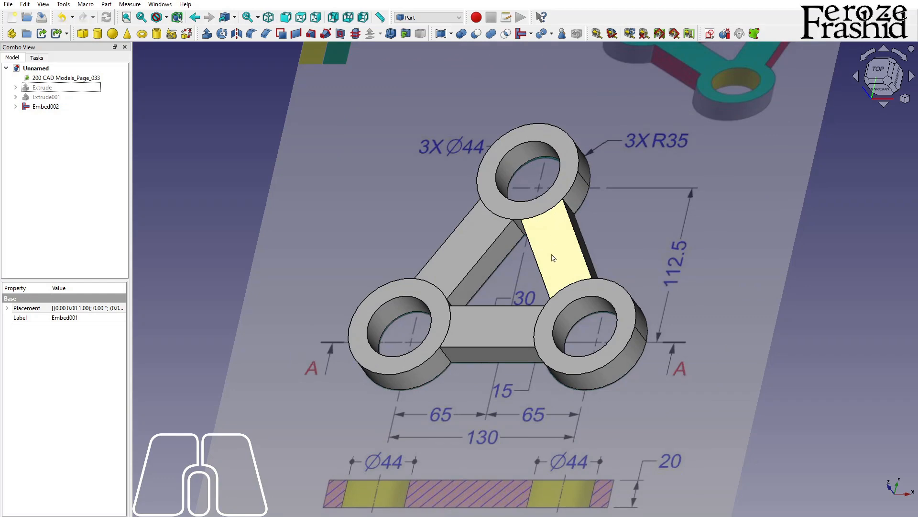
pyautogui.keyDown('alt'); pyautogui.moveTo(432, 200); pyautogui.dragTo(509, 195); pyautogui.keyUp('alt')
pyautogui.scroll(-2, 511, 193)
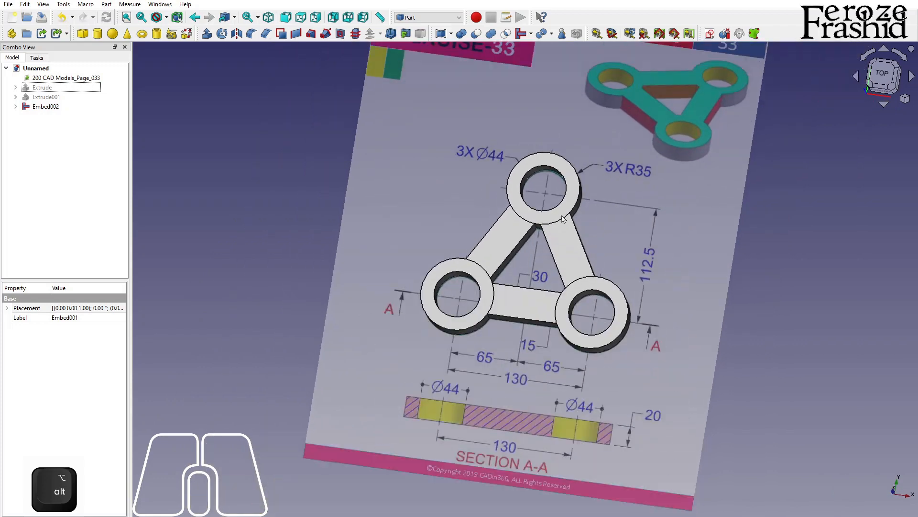
pyautogui.scroll(3, 553, 218)
pyautogui.keyDown('alt'); pyautogui.moveTo(608, 310); pyautogui.dragTo(560, 304); pyautogui.keyUp('alt')
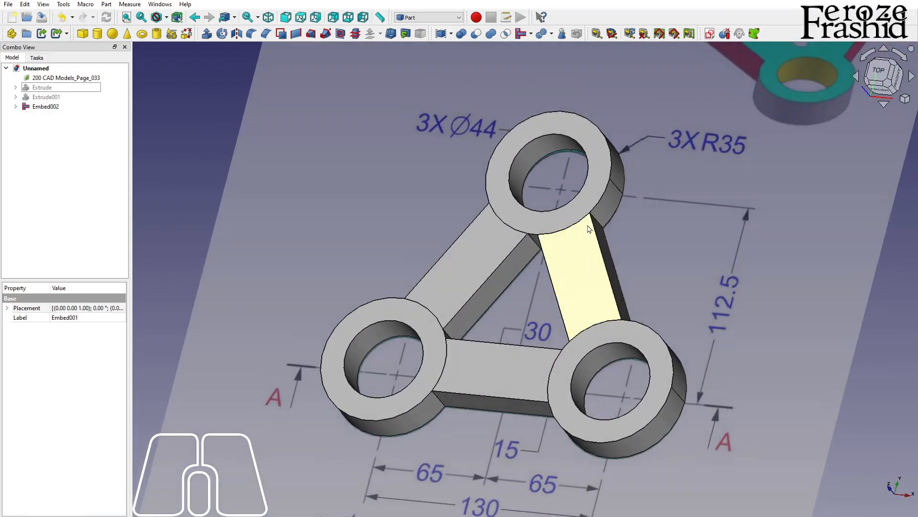
pyautogui.scroll(-2, 551, 234)
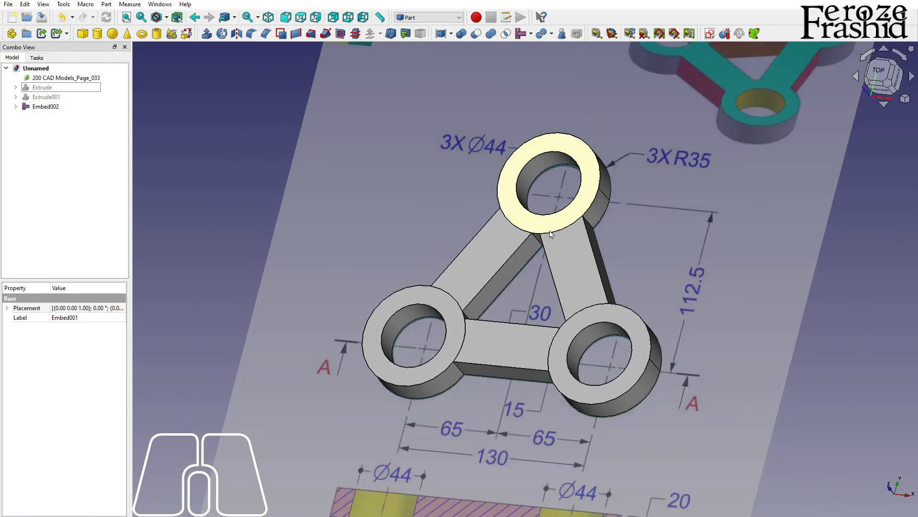